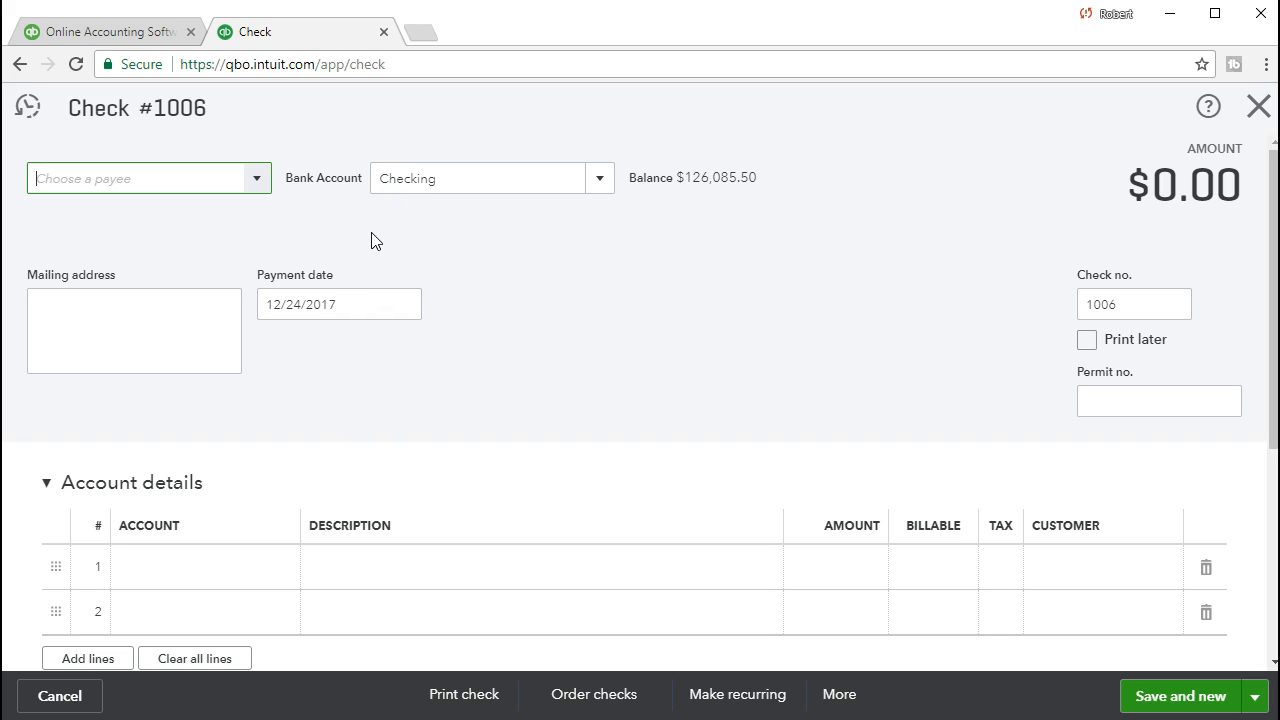
Step: Set the check's payee to the vendor Safe Insurance
left_click(257, 180)
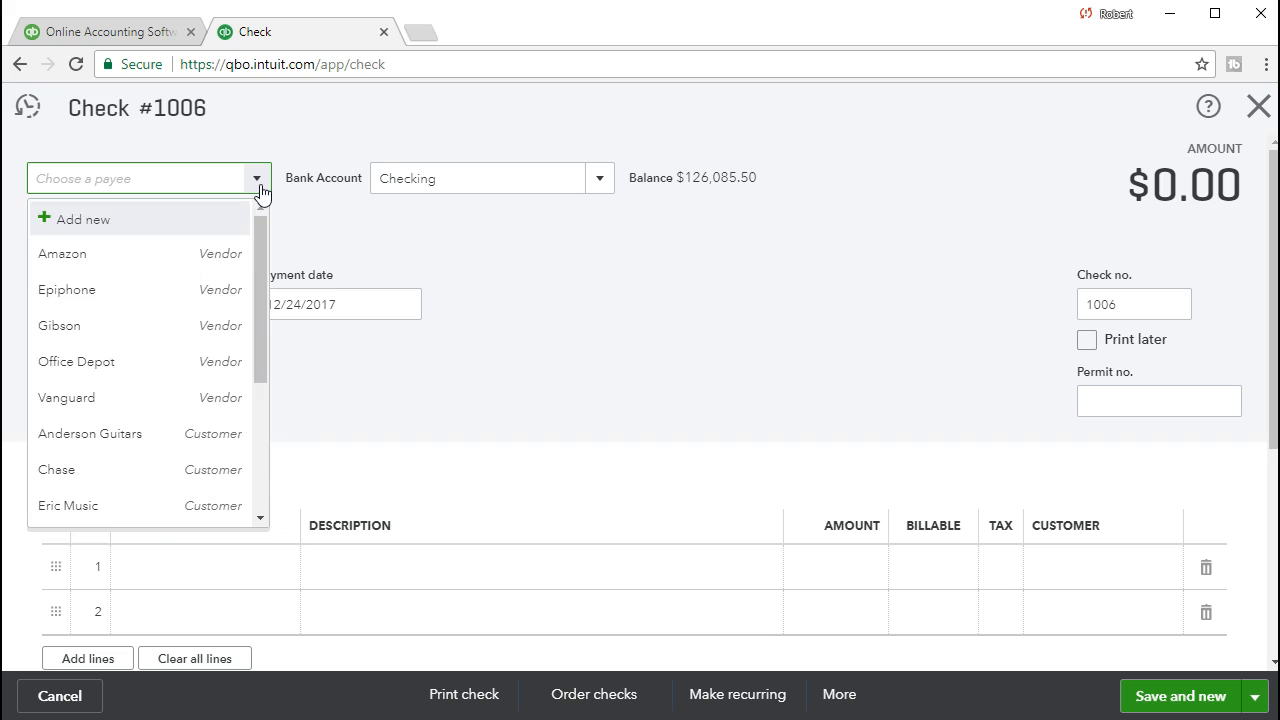
left_click(258, 182)
type("Sa")
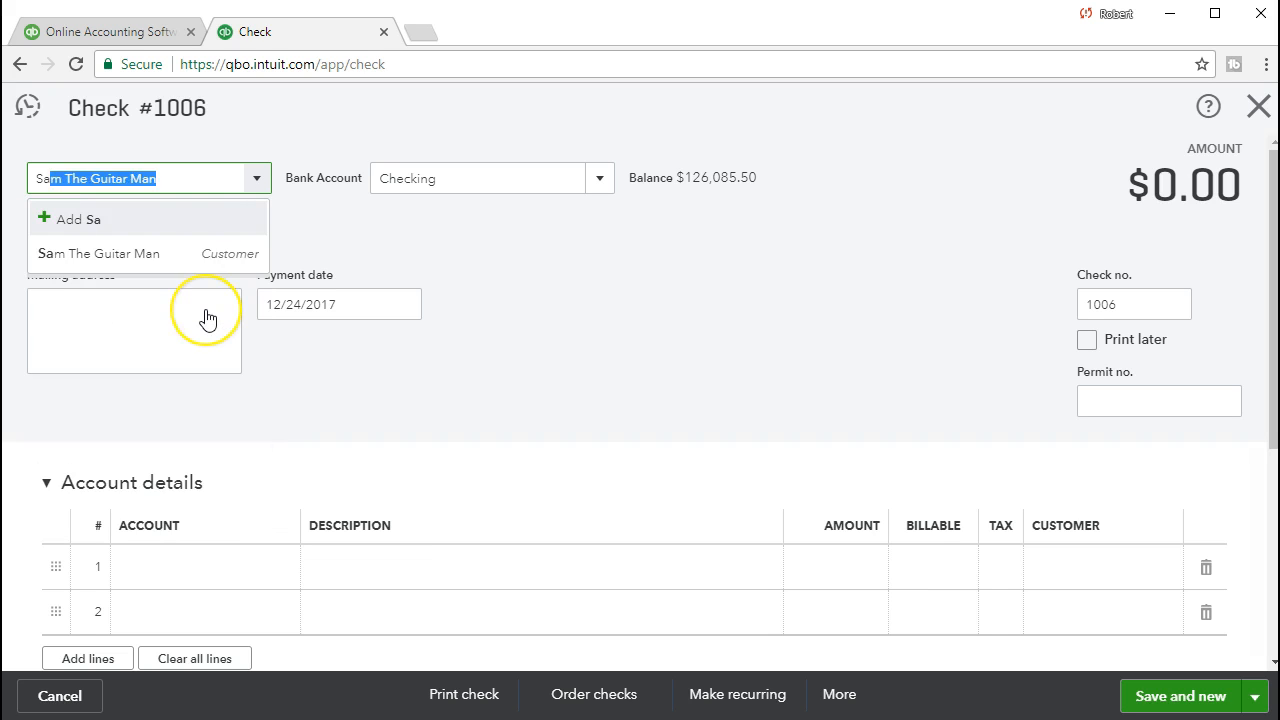
type("fe Ins")
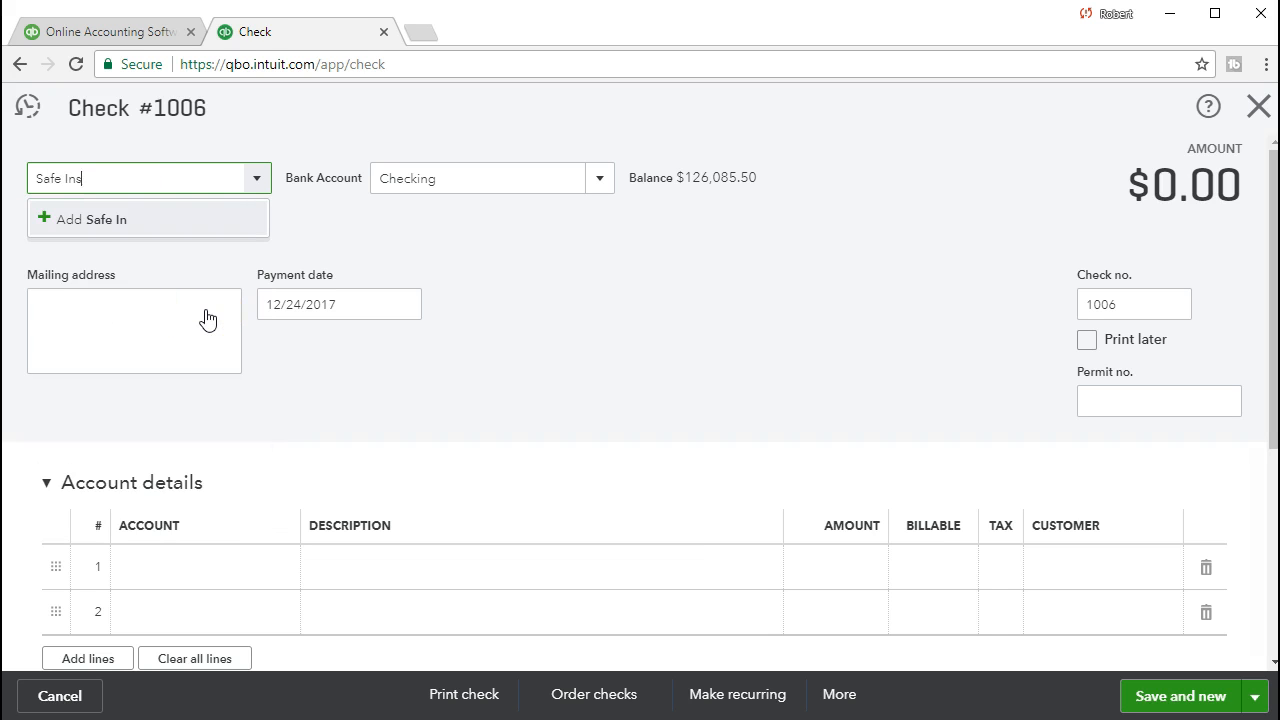
type("urance Co")
left_click(145, 226)
left_click(145, 226)
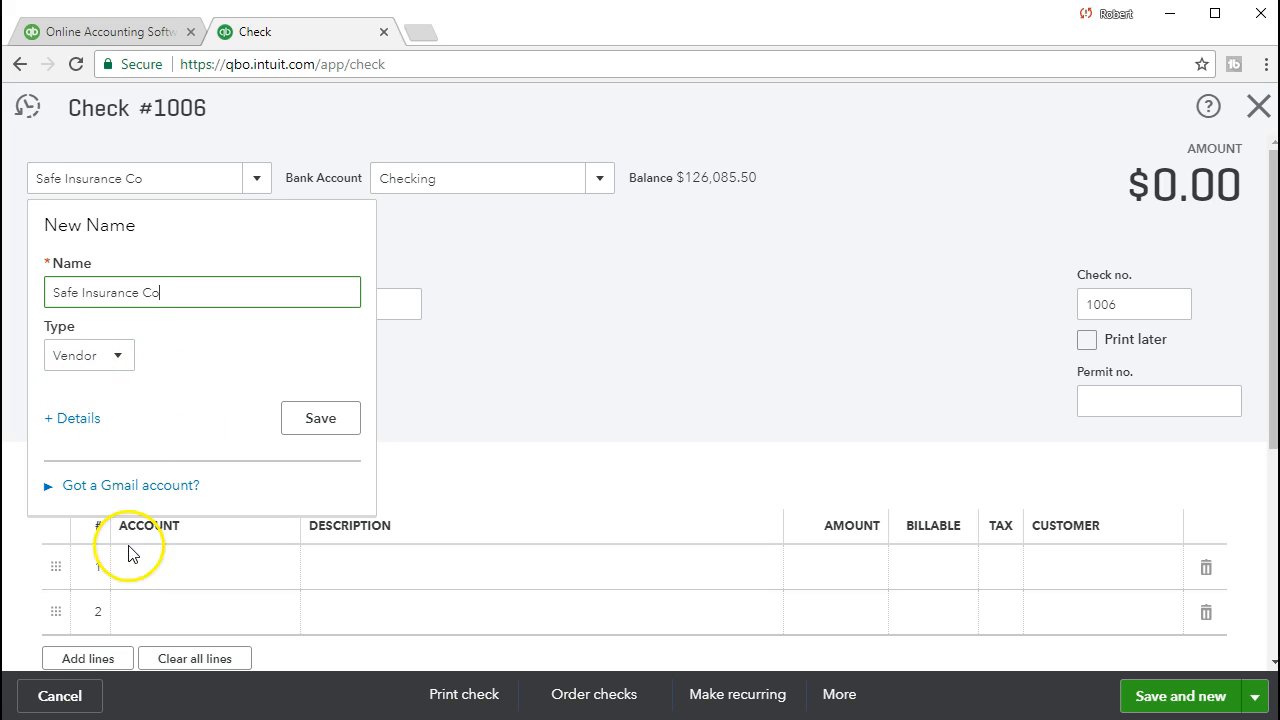
left_click(196, 177)
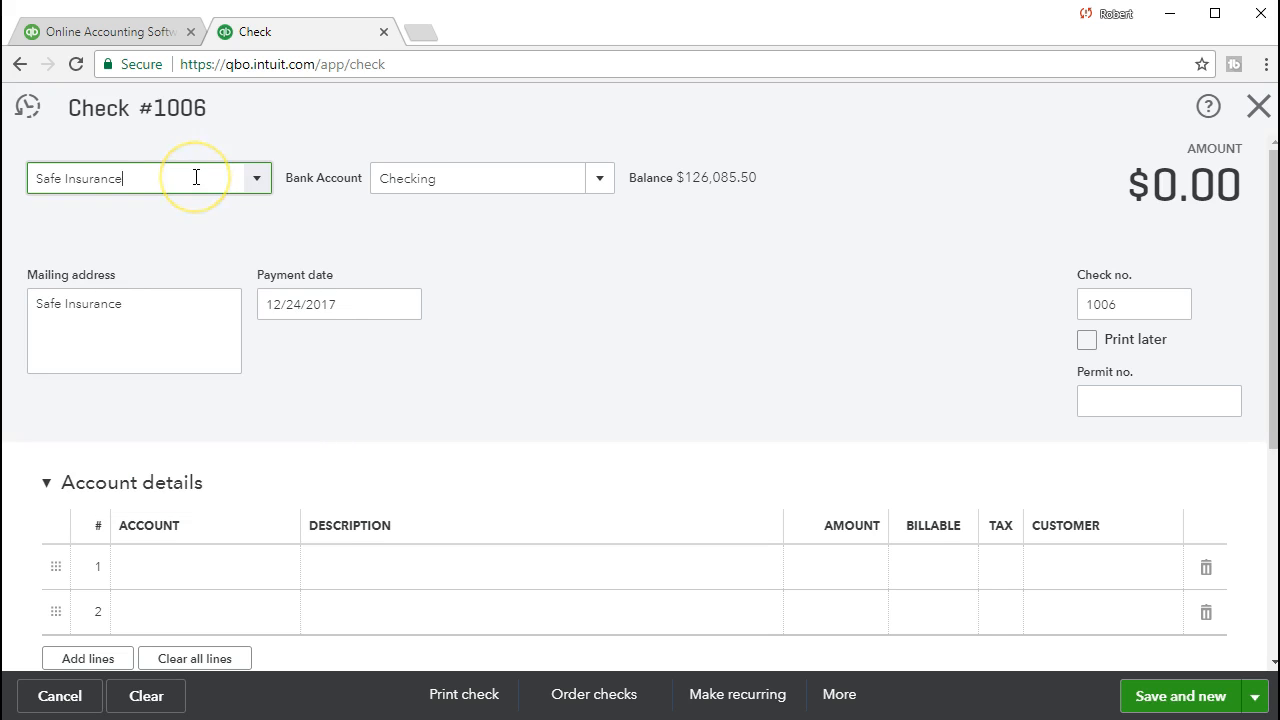
Step: Set the check's payment date to 01/28/2021
key("Tab")
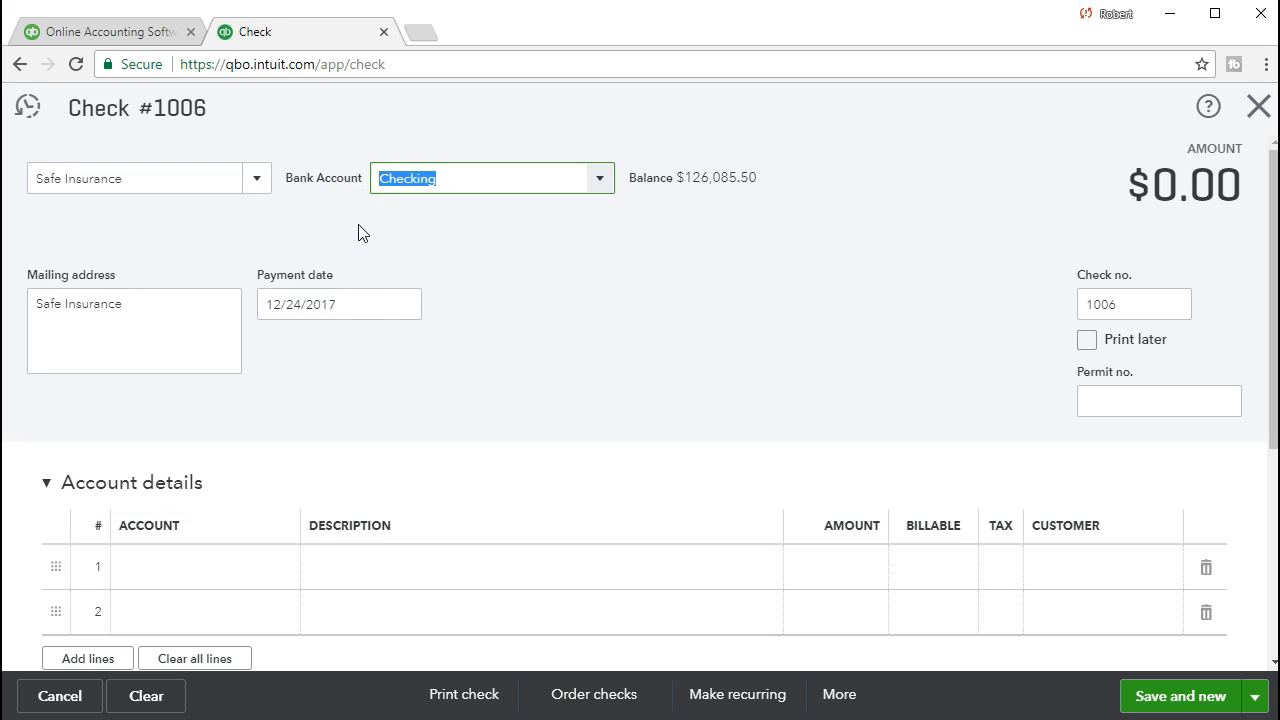
key("Tab")
left_click(215, 350)
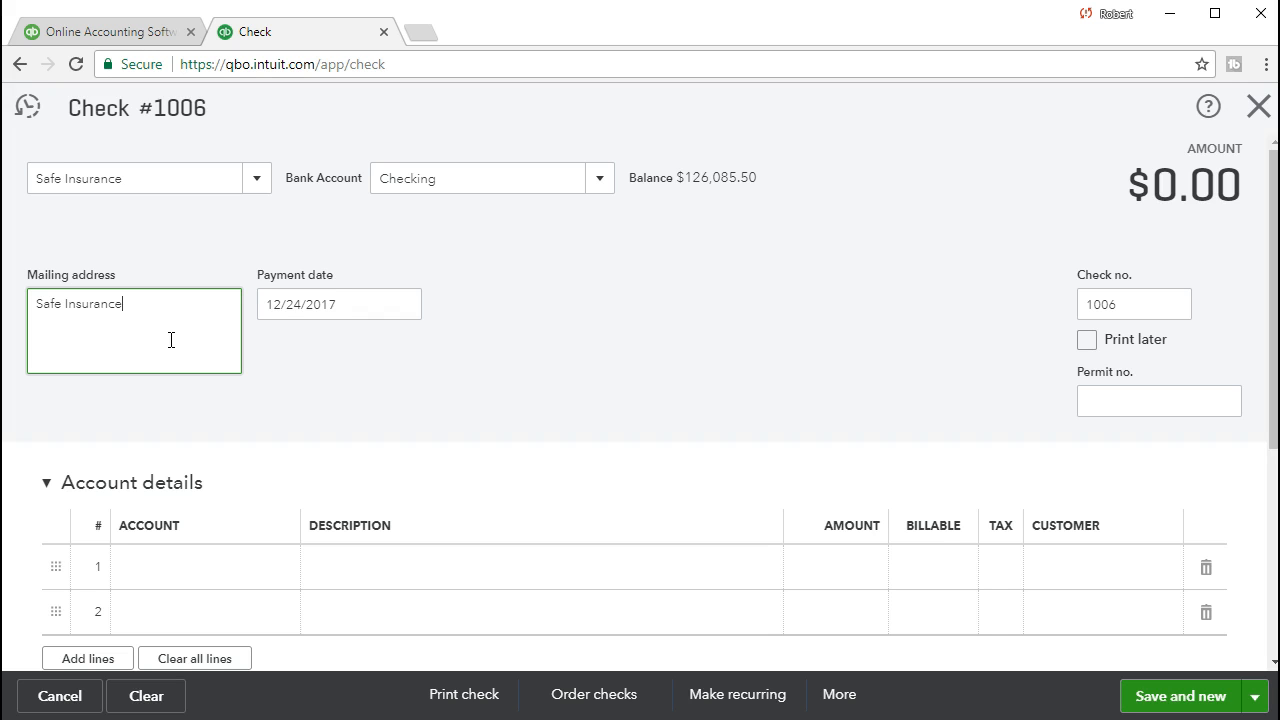
key("Tab")
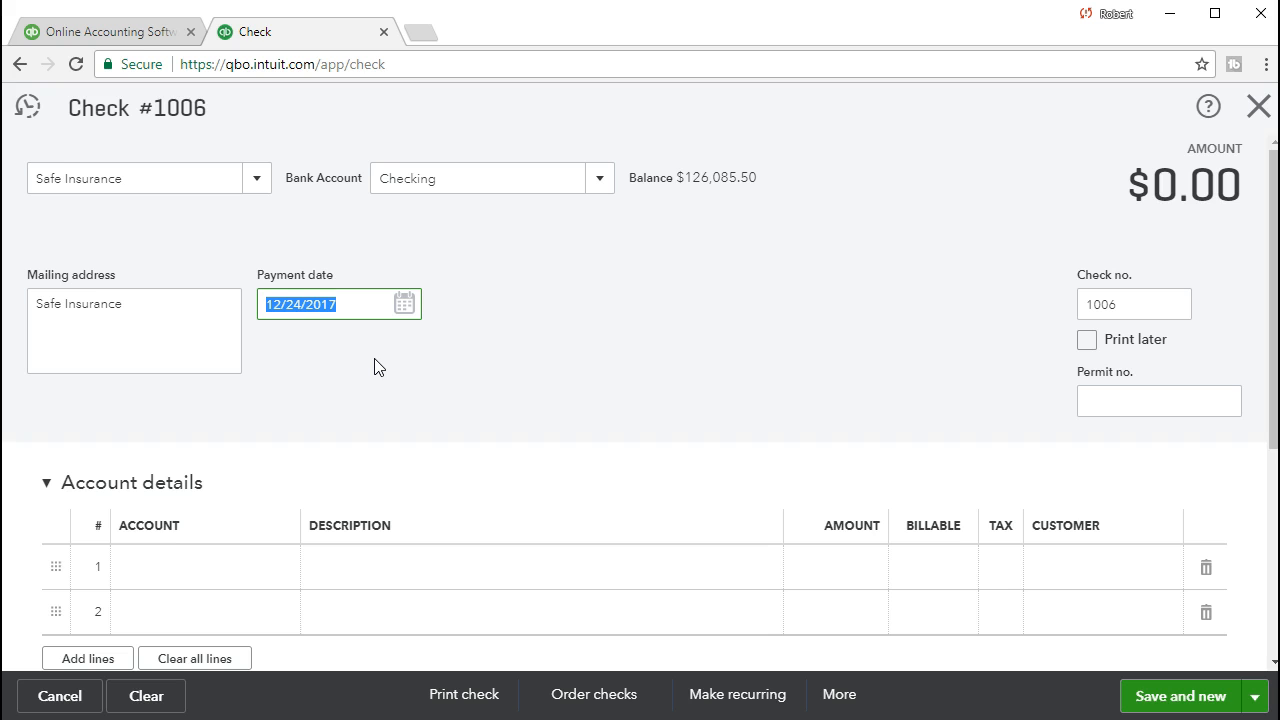
type("012821")
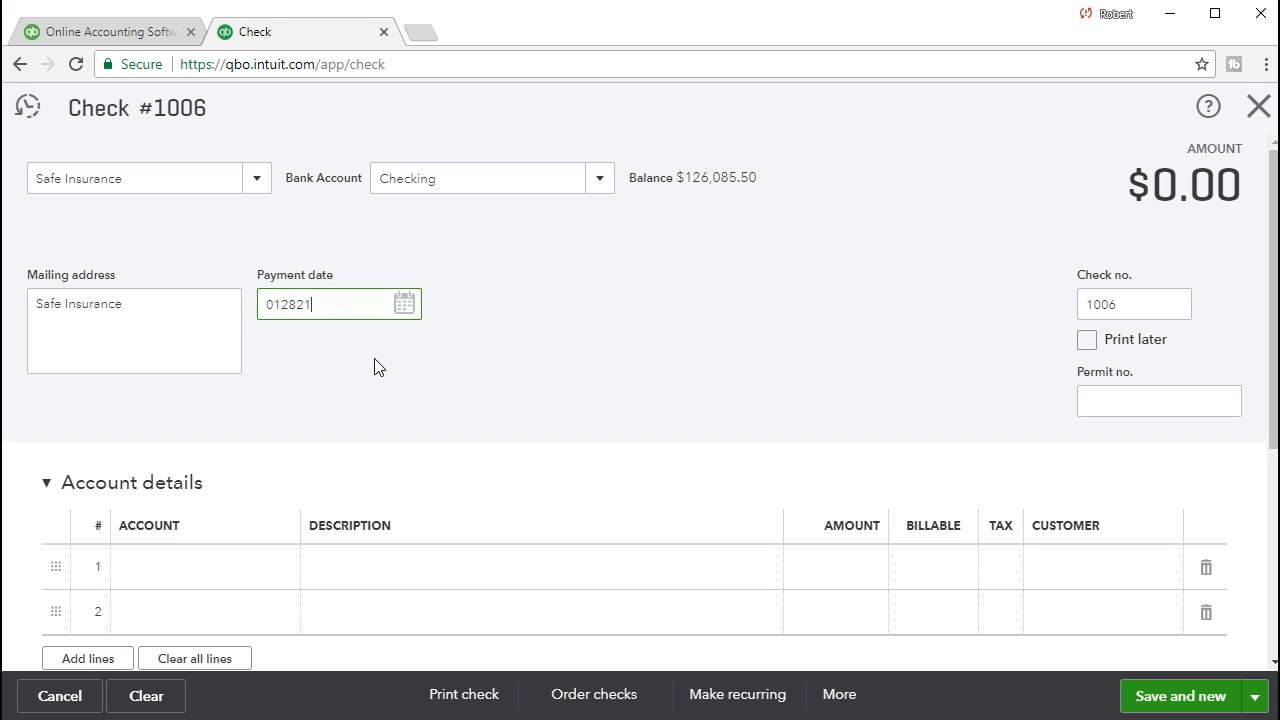
key("Tab")
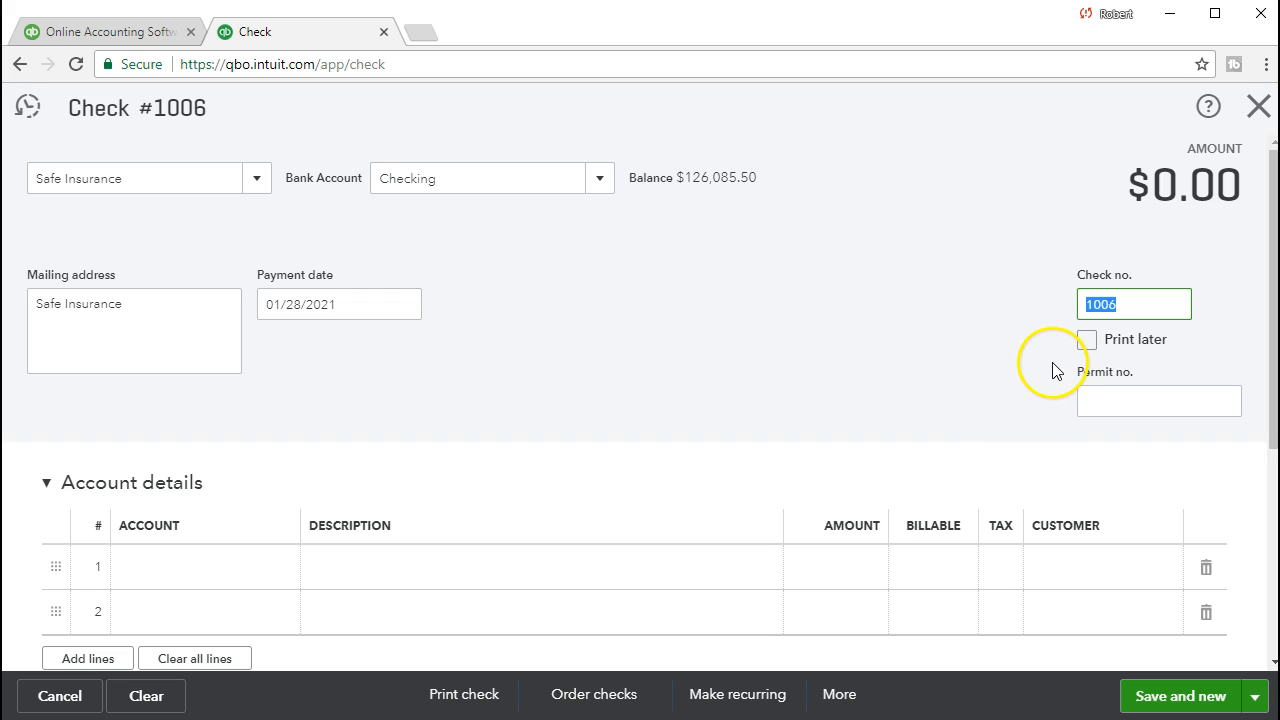
Step: Look through the existing accounts available for the first account details line, from the expense accounts to the asset accounts
key("Tab")
key("Tab")
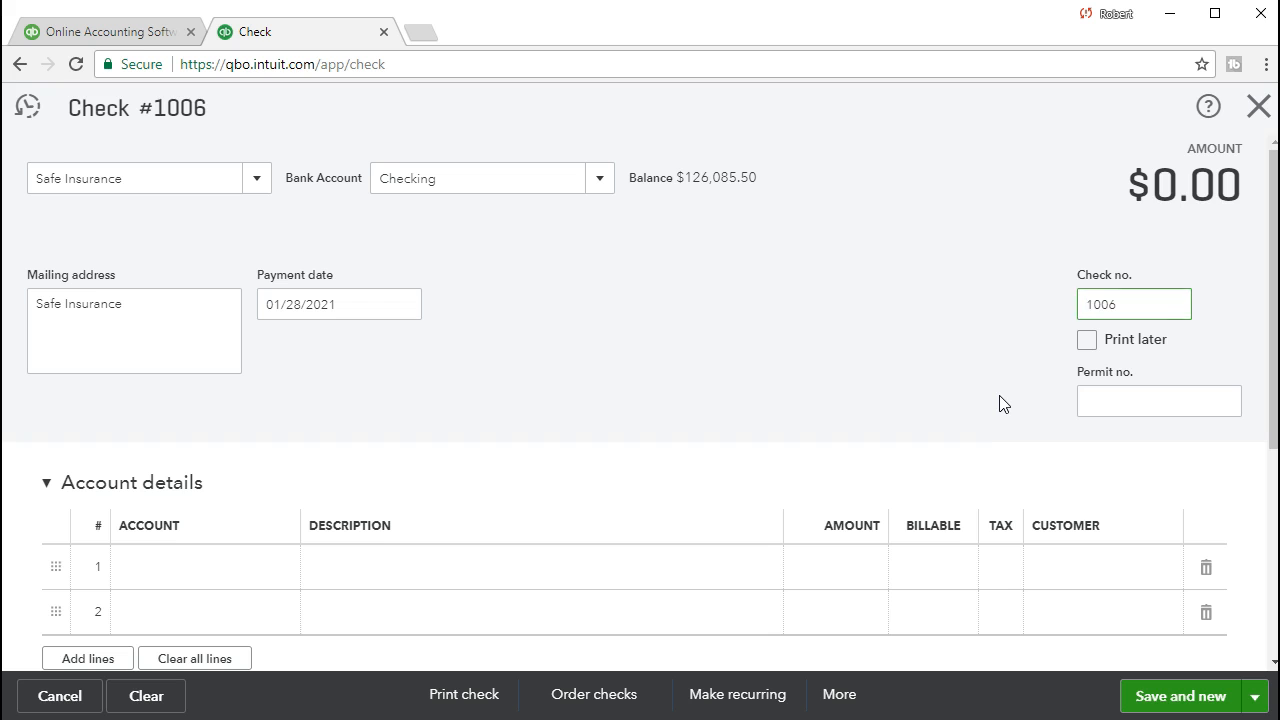
key("Tab")
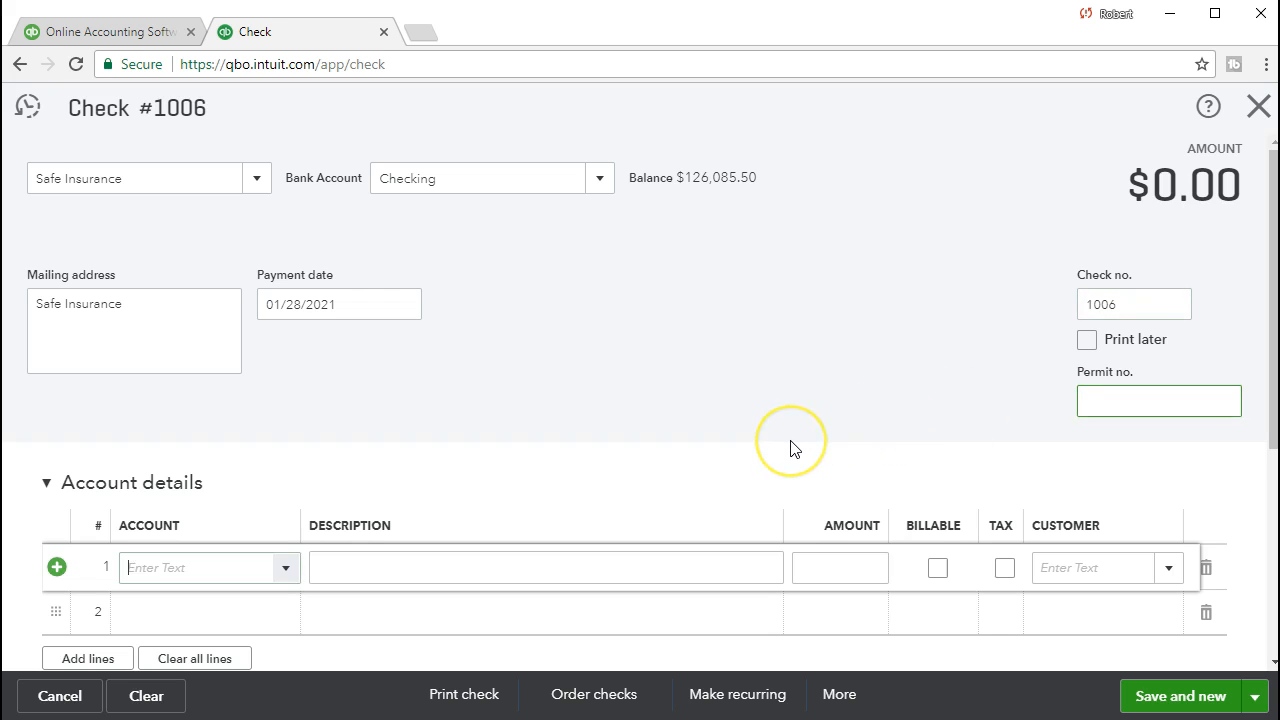
scroll(785, 385, "down", 1)
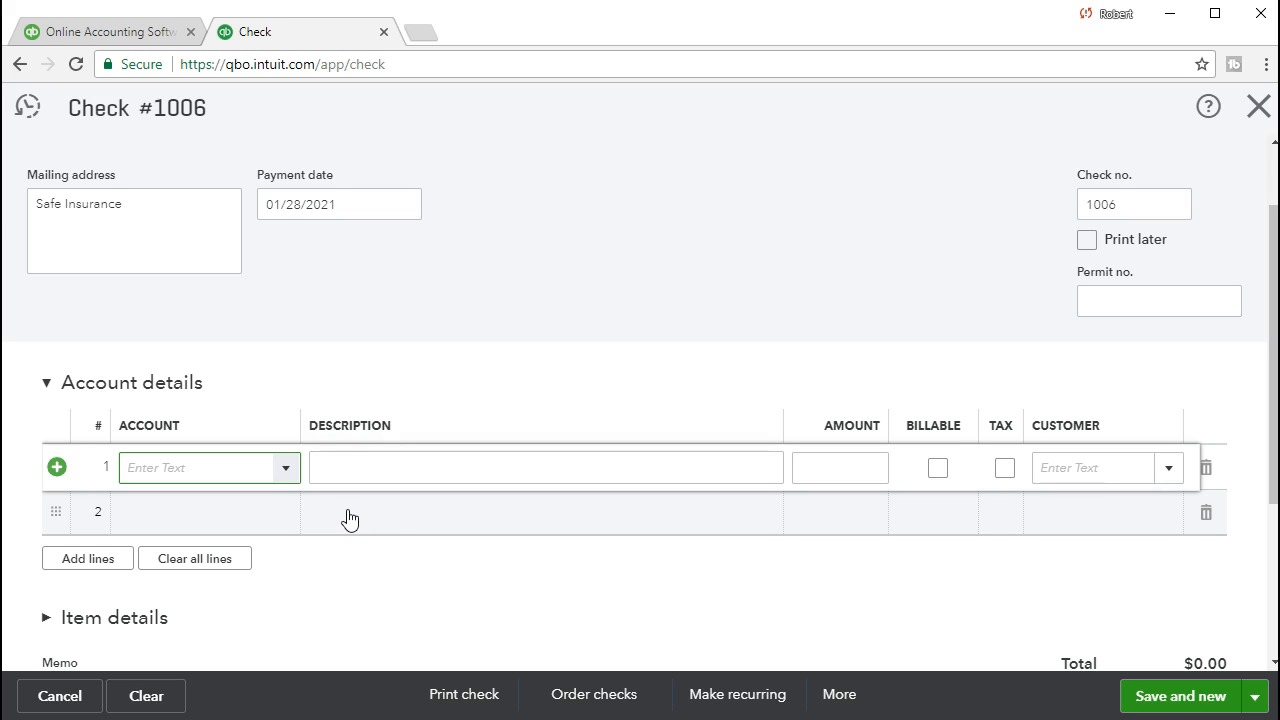
left_click(286, 470)
left_click(286, 470)
left_click(286, 470)
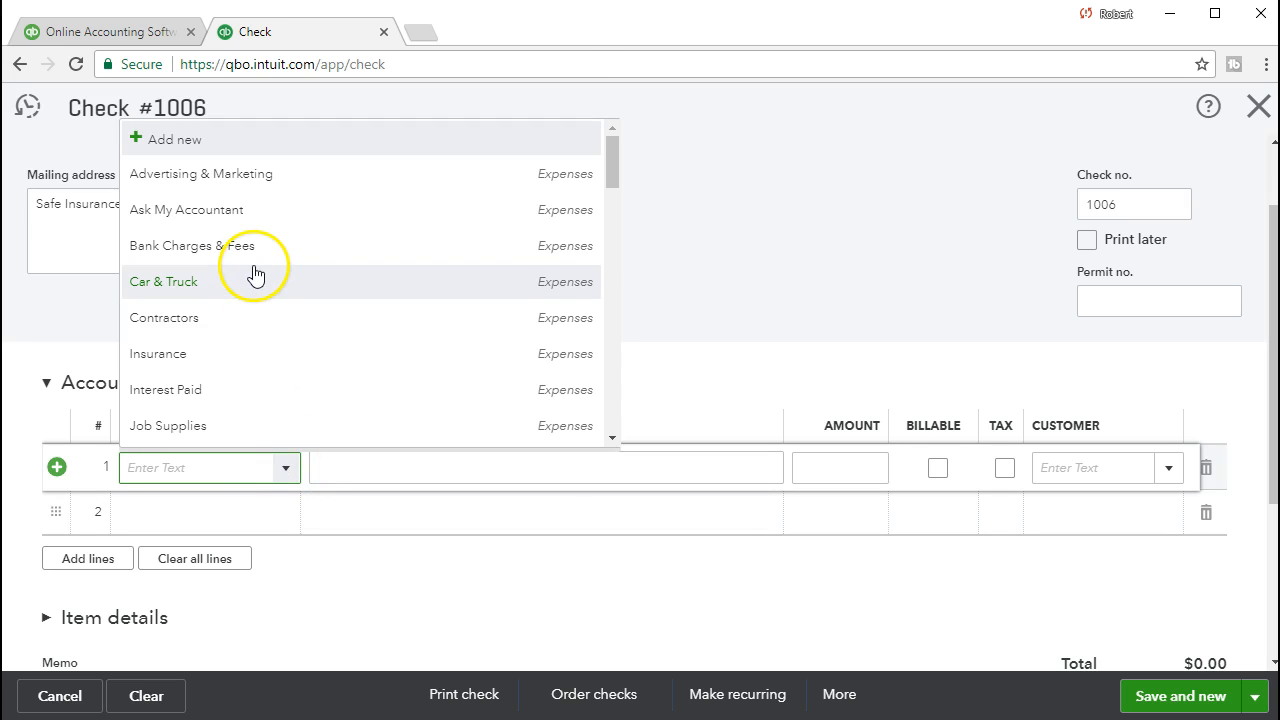
scroll(314, 220, "down", 1)
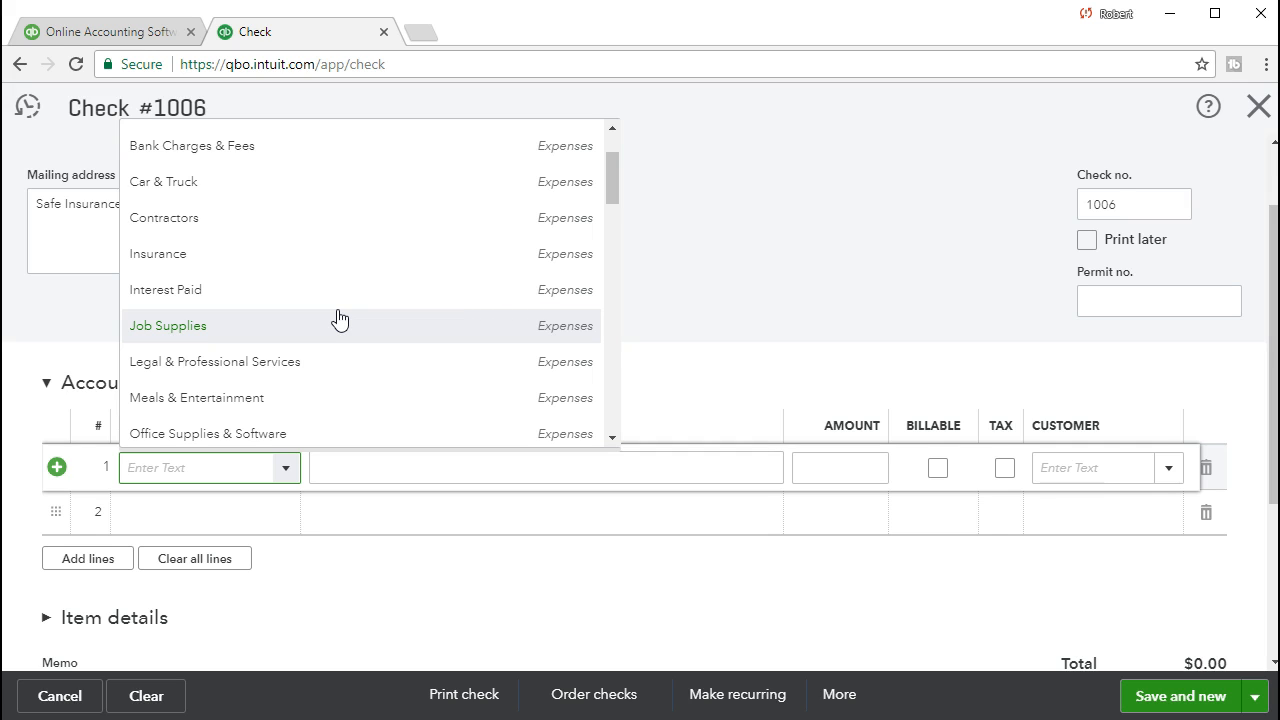
scroll(339, 318, "down", 1)
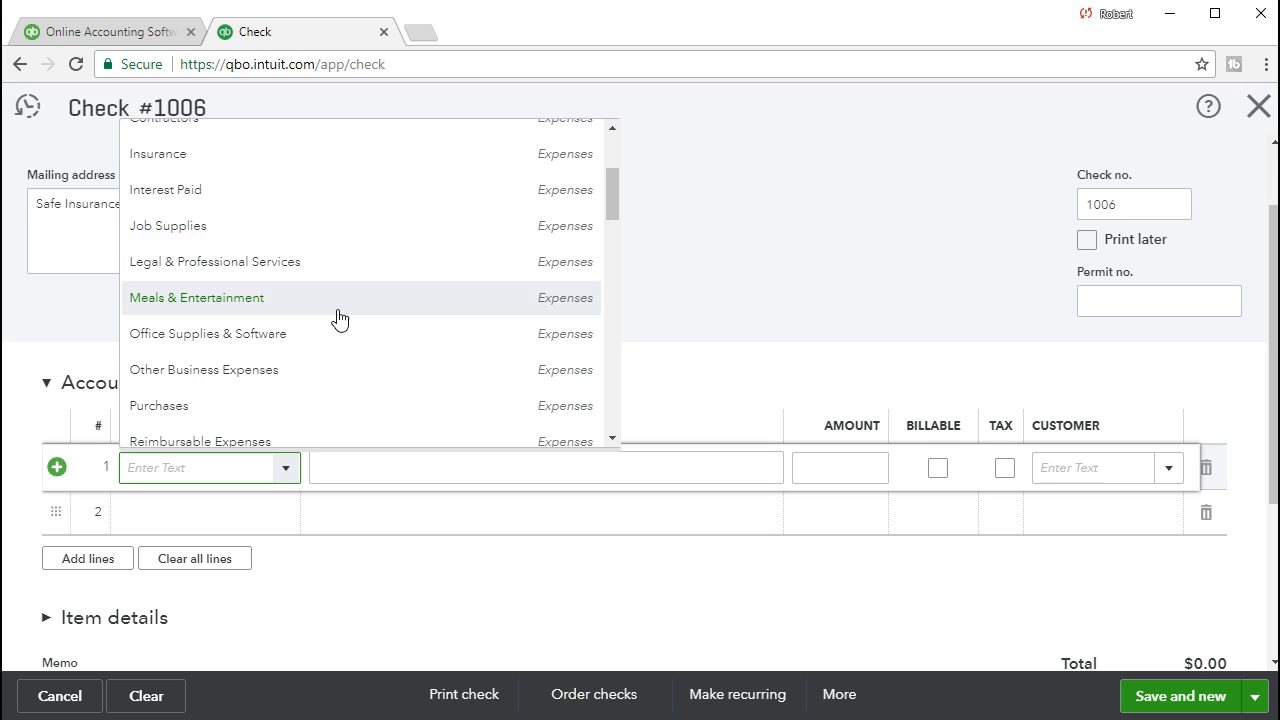
scroll(339, 318, "down", 4)
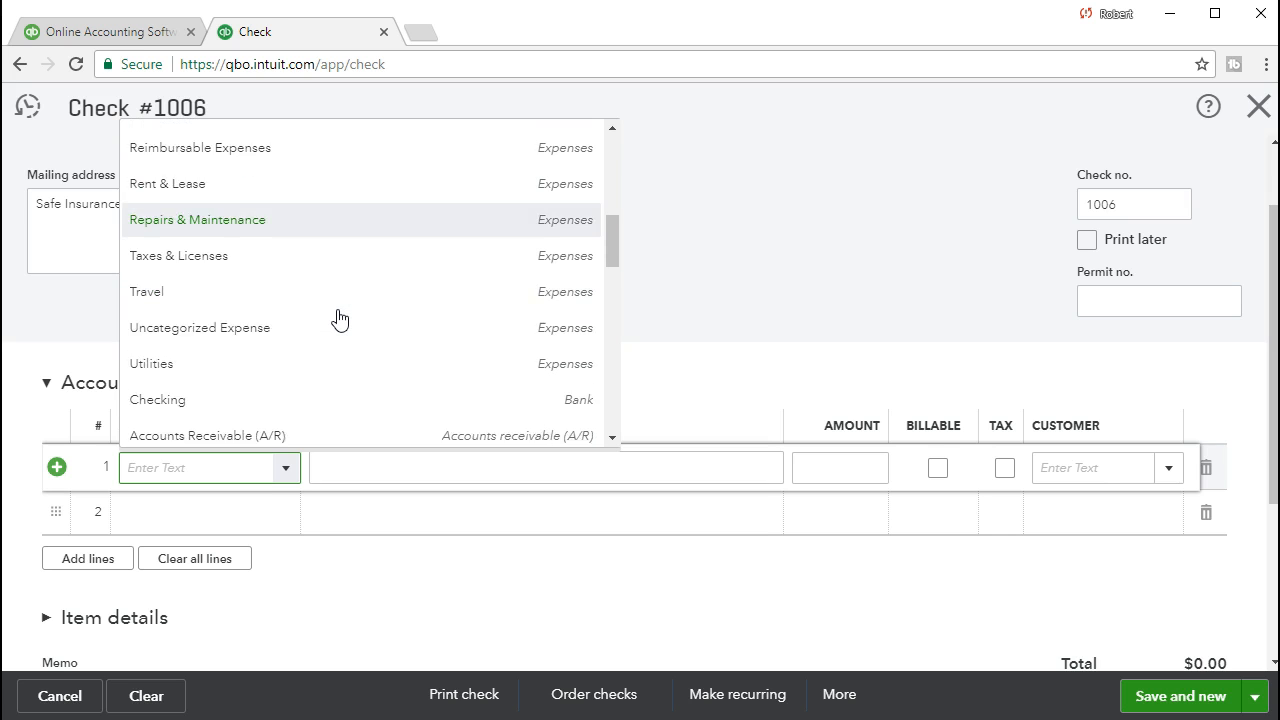
scroll(339, 318, "down", 1)
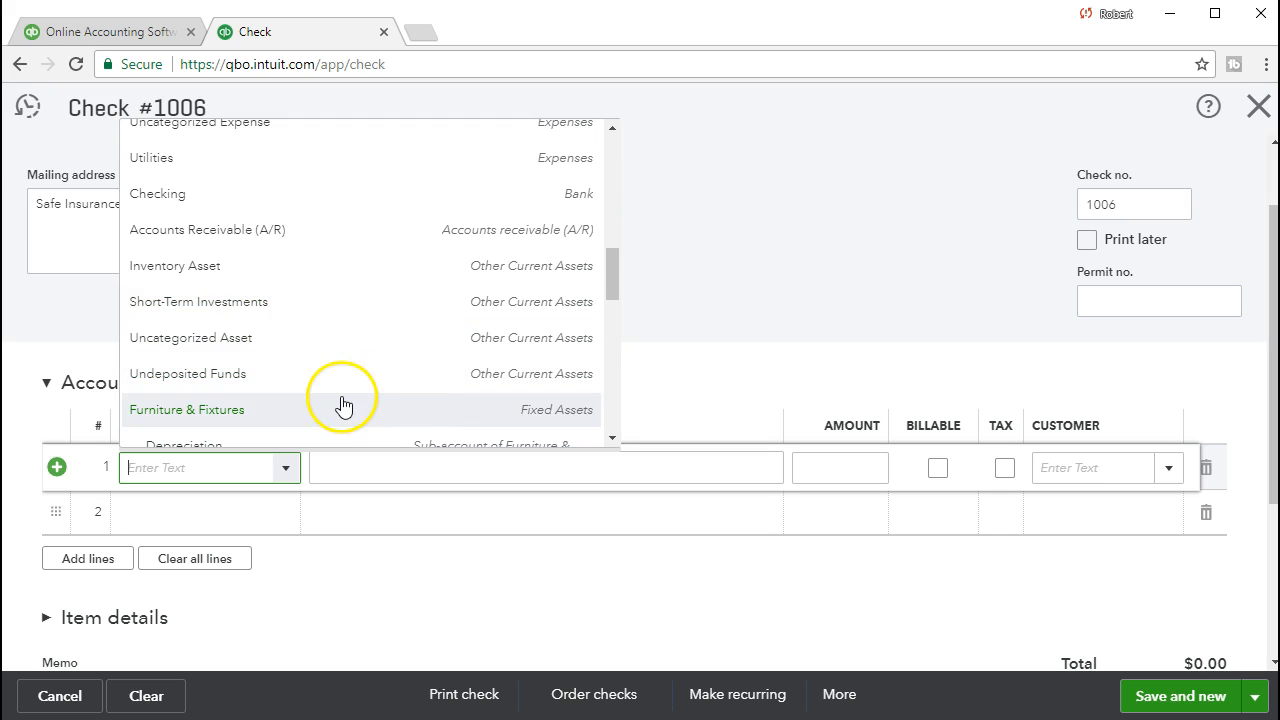
scroll(343, 405, "down", 1)
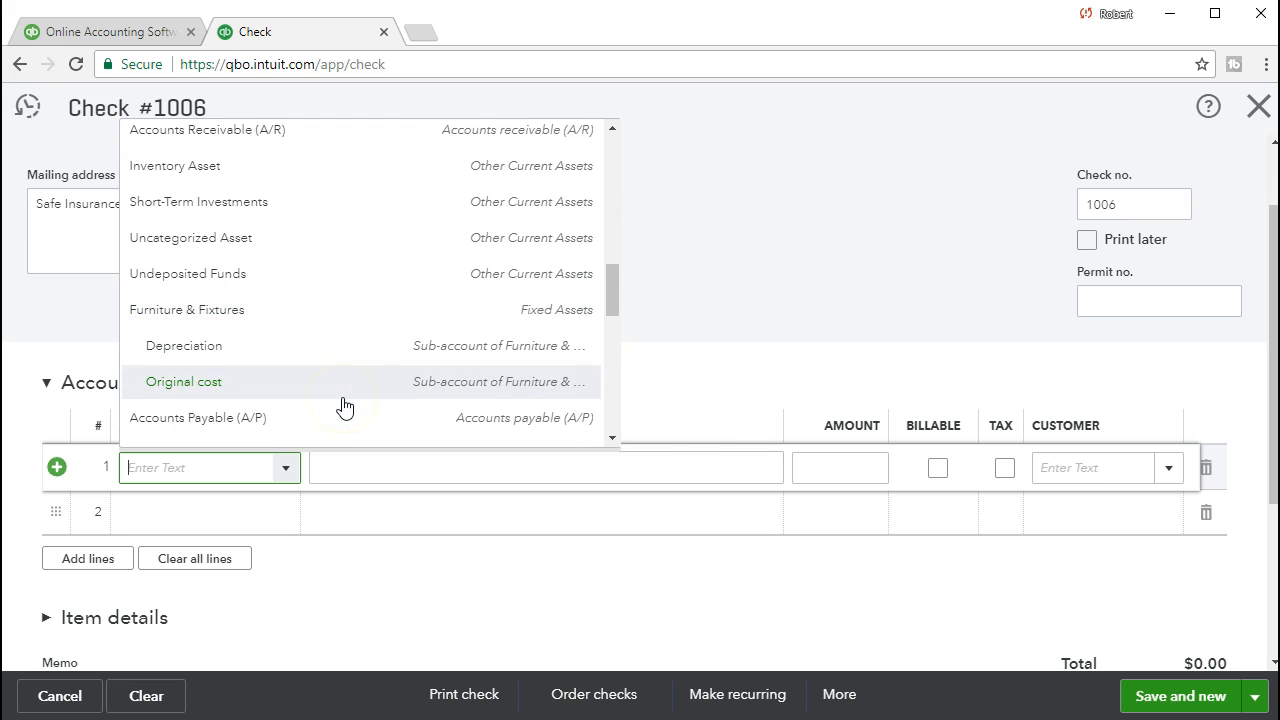
Step: Add a new account named Prepaid Insurance from the first account details line, with category type Other Current Assets
left_click(237, 473)
type("Prepaid Insurance")
left_click(224, 512)
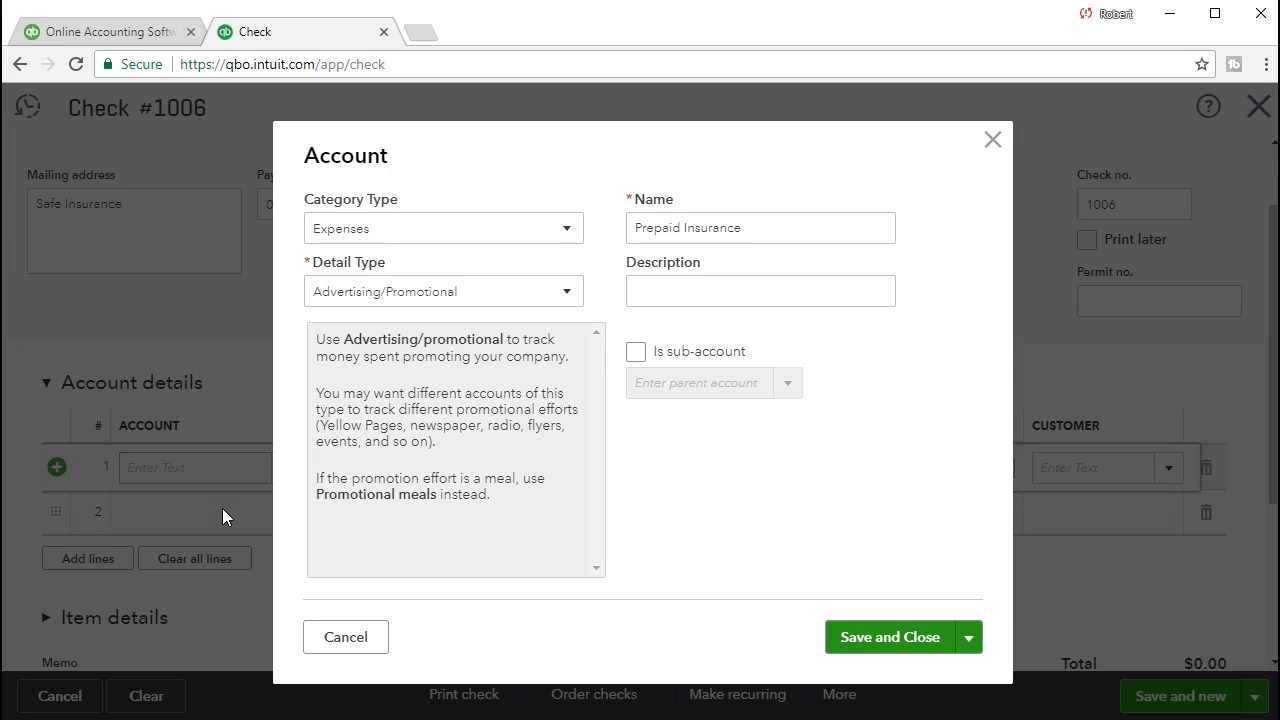
left_click(566, 232)
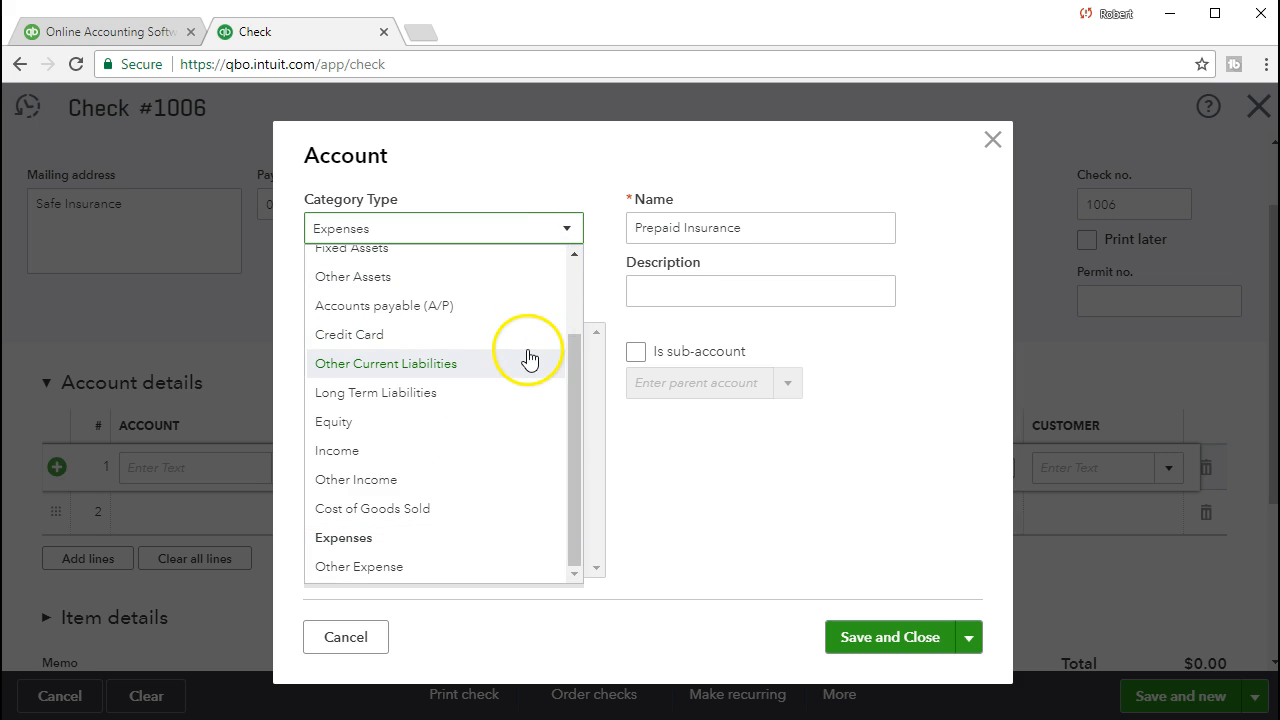
scroll(528, 350, "up", 2)
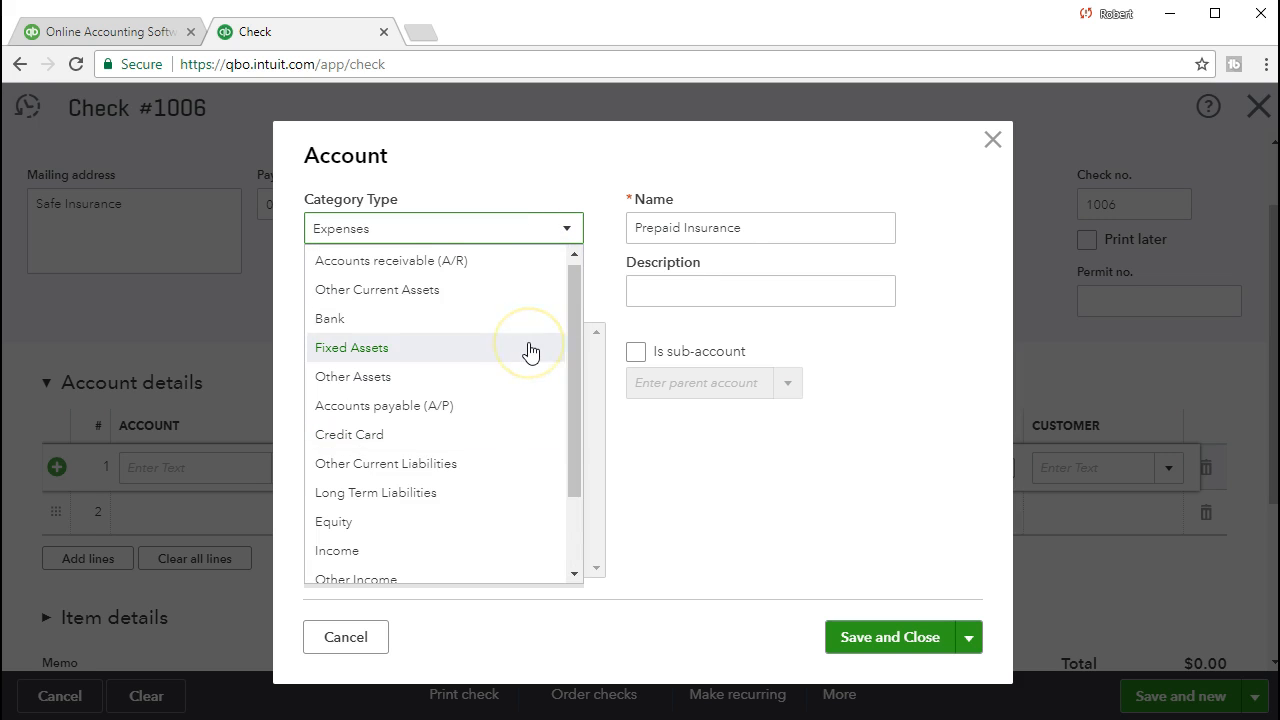
left_click(511, 290)
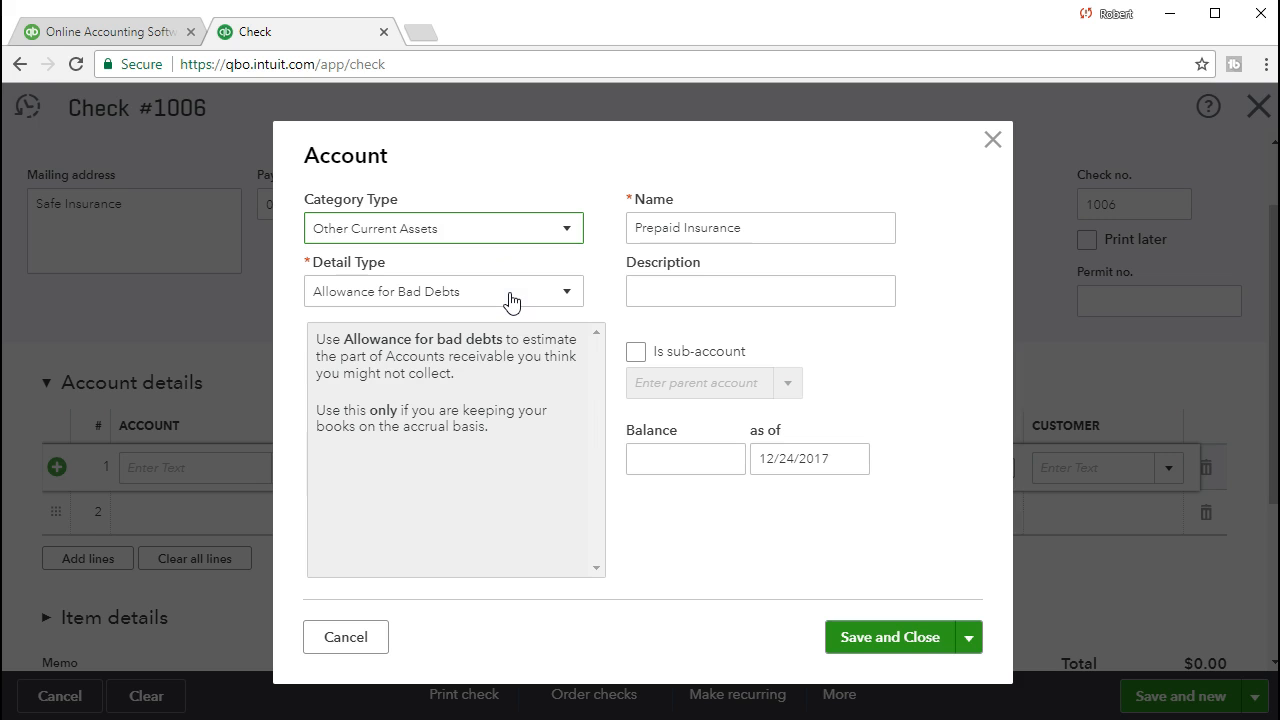
Step: Set the new account's detail type to Prepaid Expenses and save the account to the check line
left_click(511, 299)
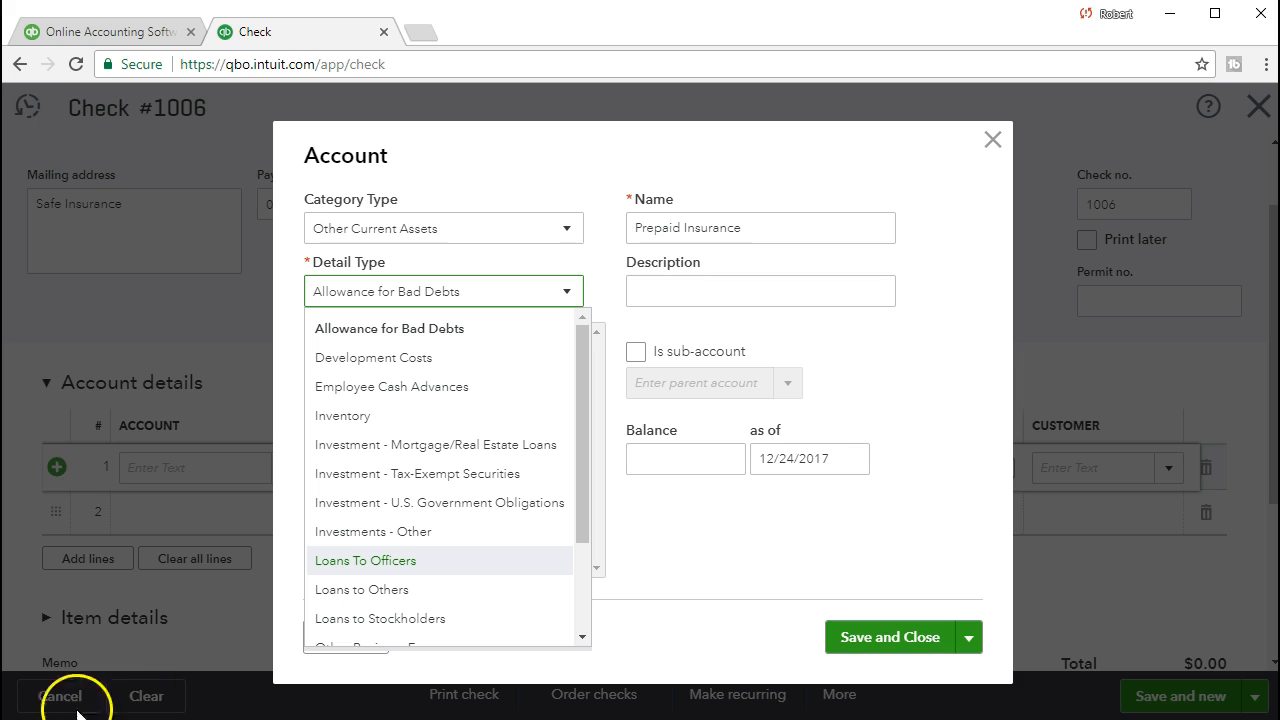
scroll(437, 537, "down", 3)
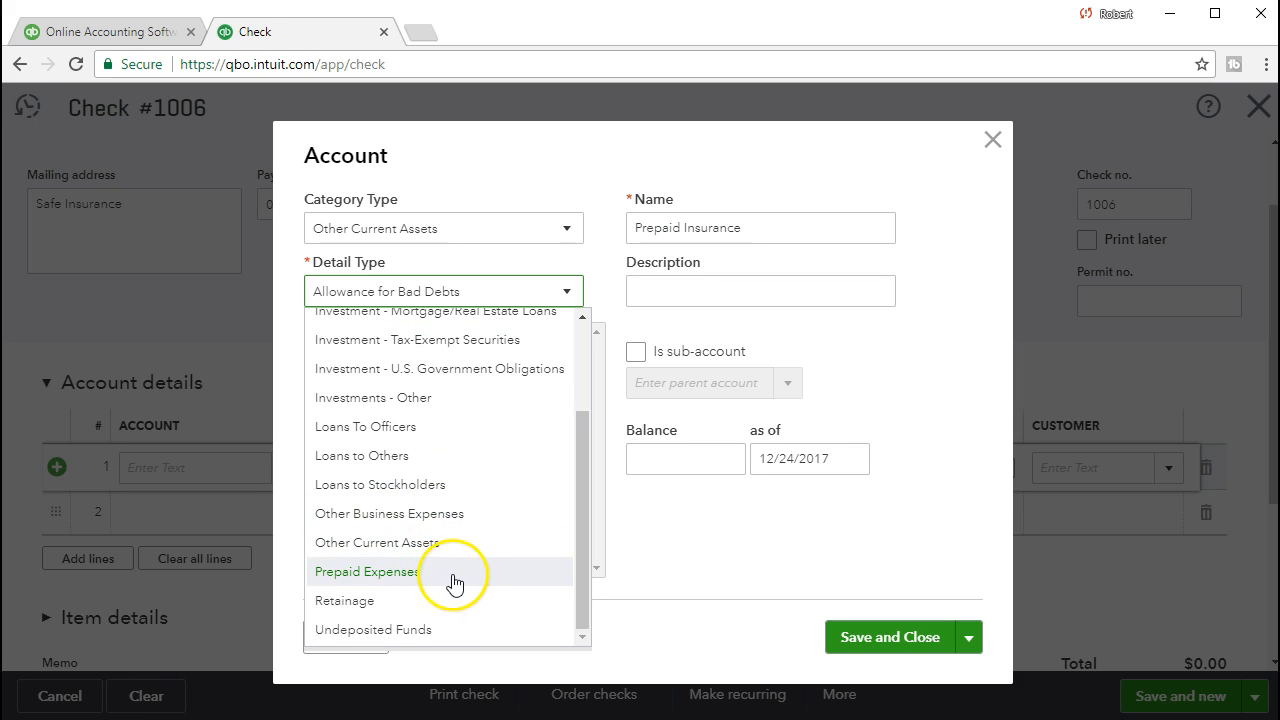
left_click(461, 581)
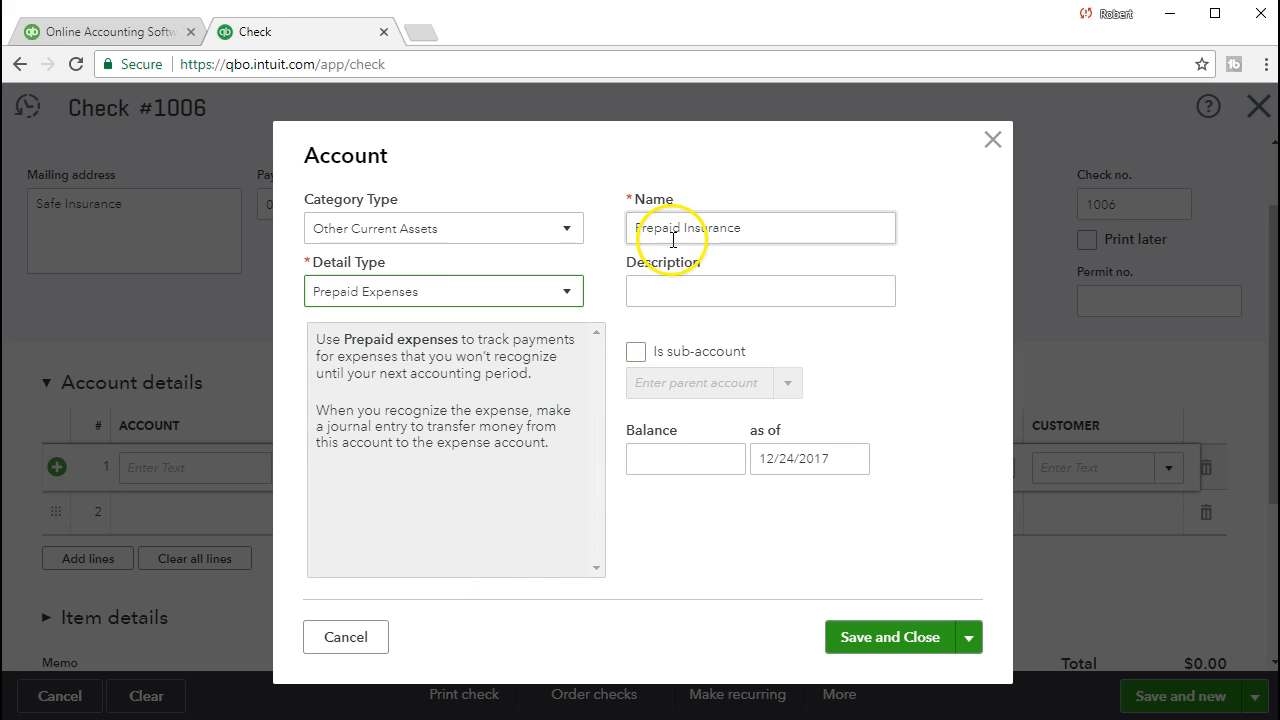
left_click(684, 291)
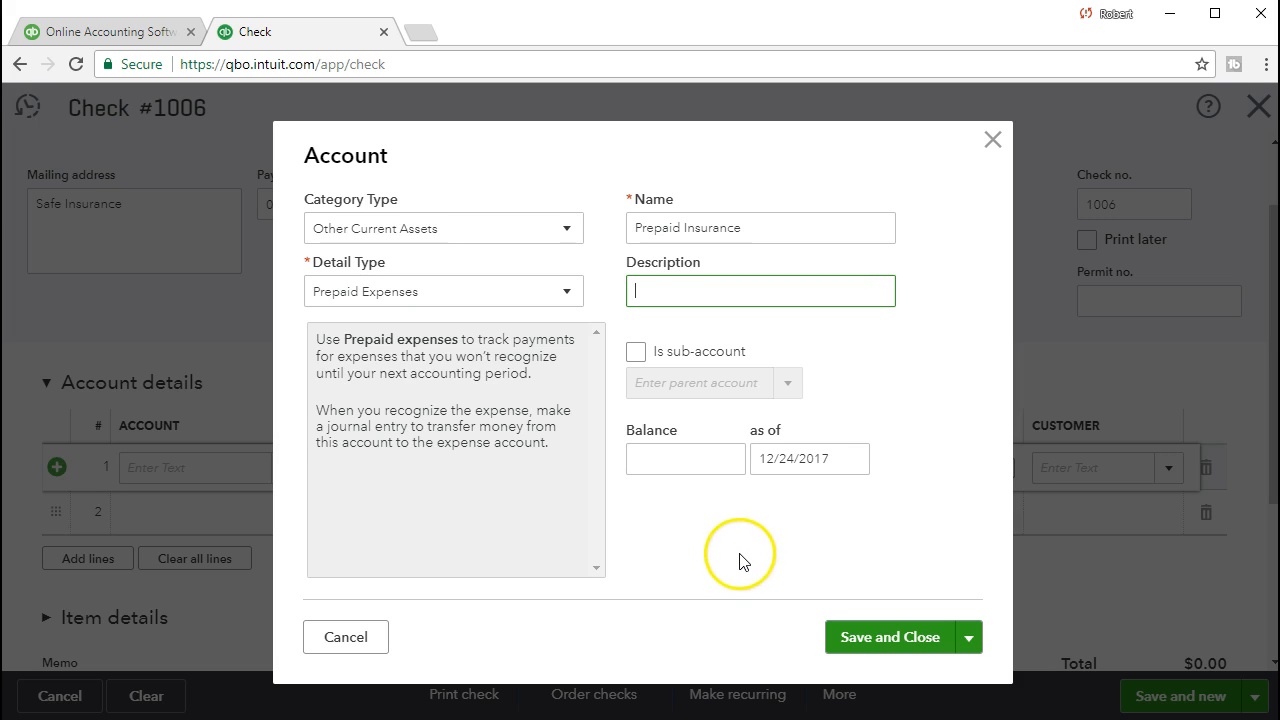
left_click(845, 650)
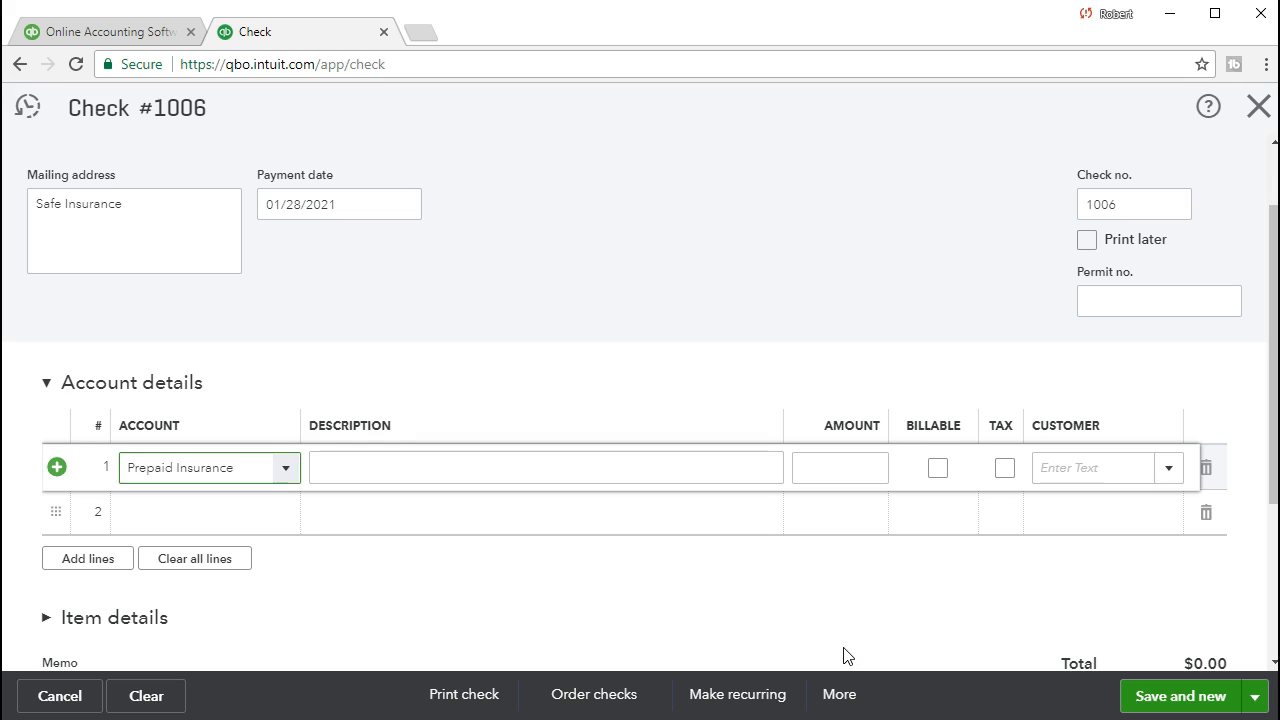
Step: Enter an amount of 11,000 on the Prepaid Insurance line and review the check
key("Tab")
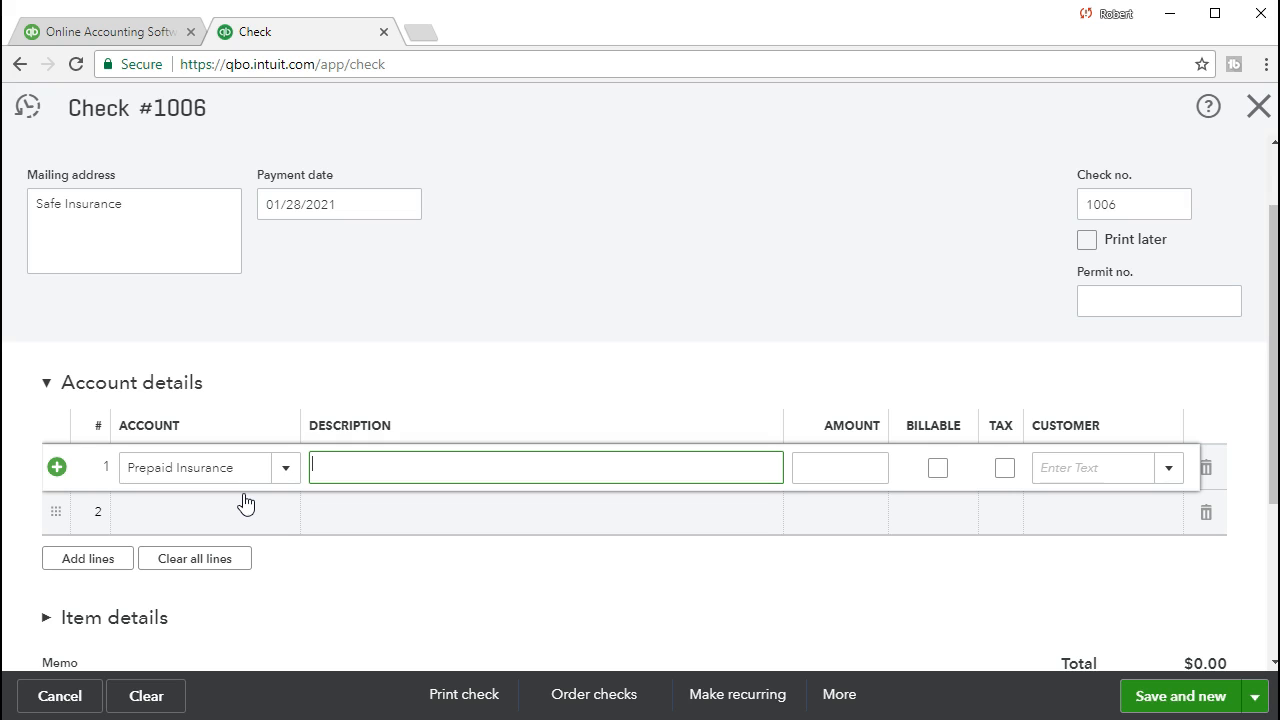
key("Tab")
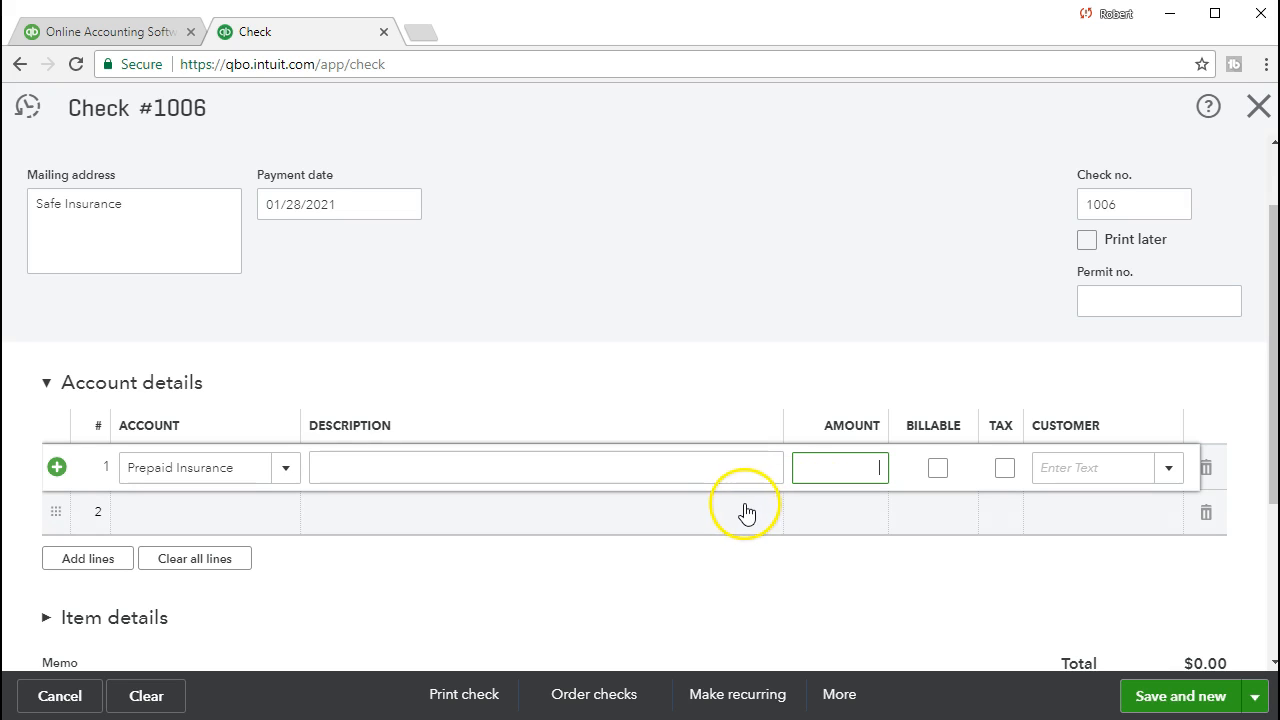
type("11,000")
key("Tab")
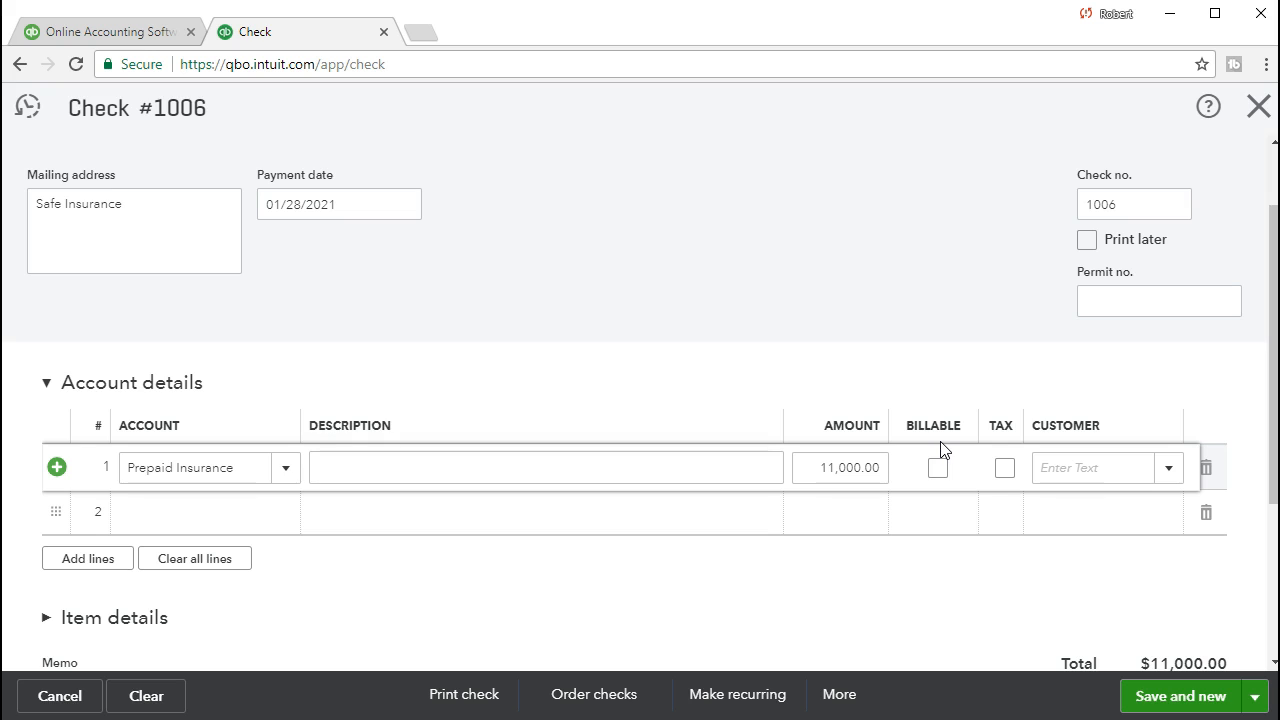
left_click(932, 493)
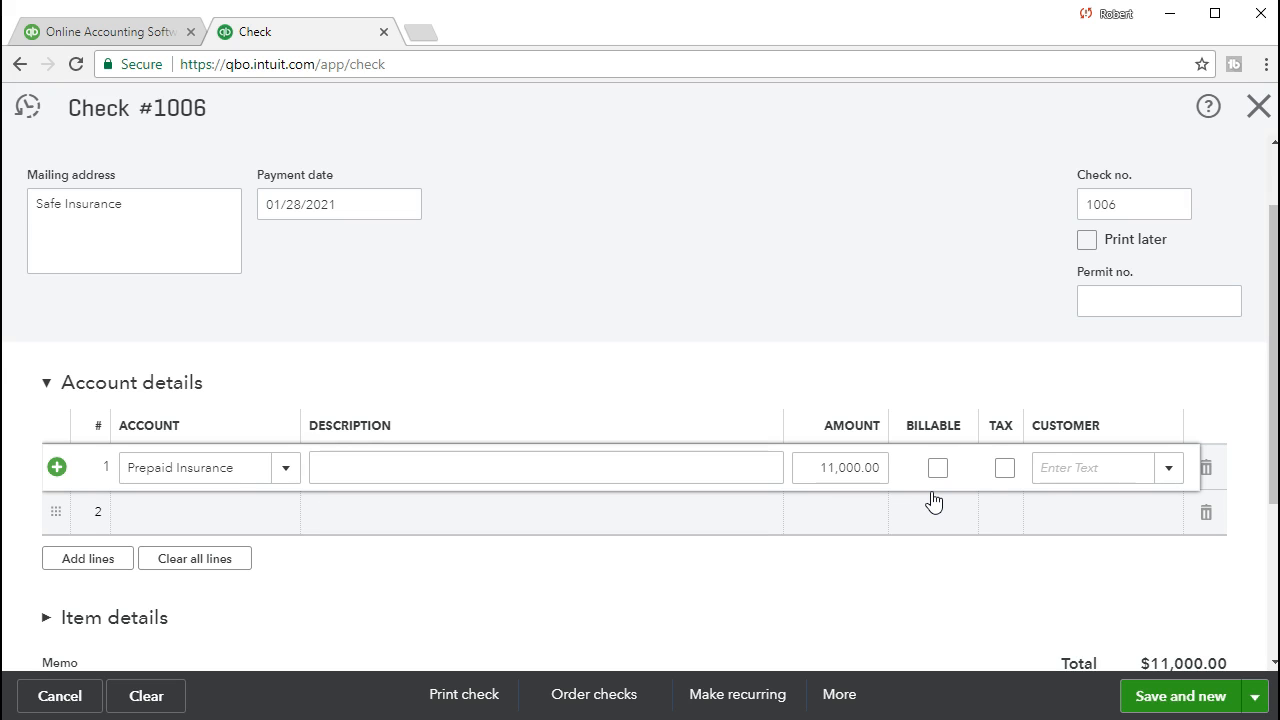
left_click(594, 524)
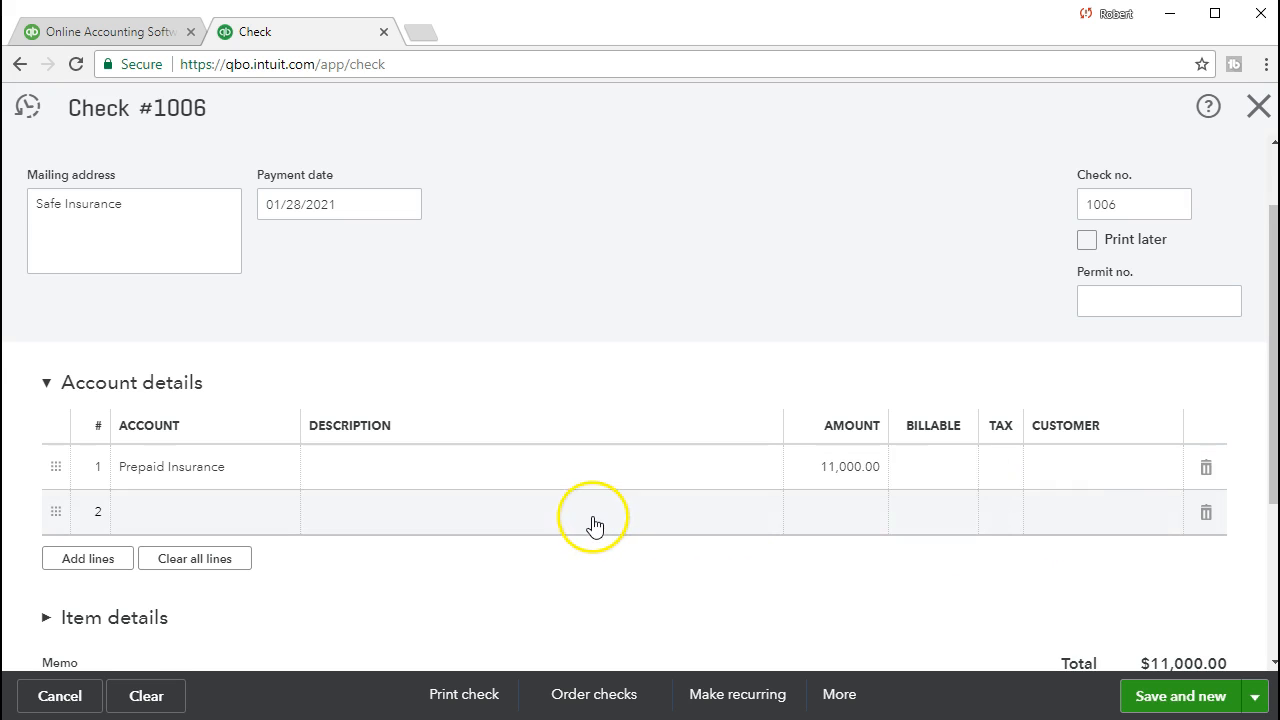
scroll(594, 524, "down", 1)
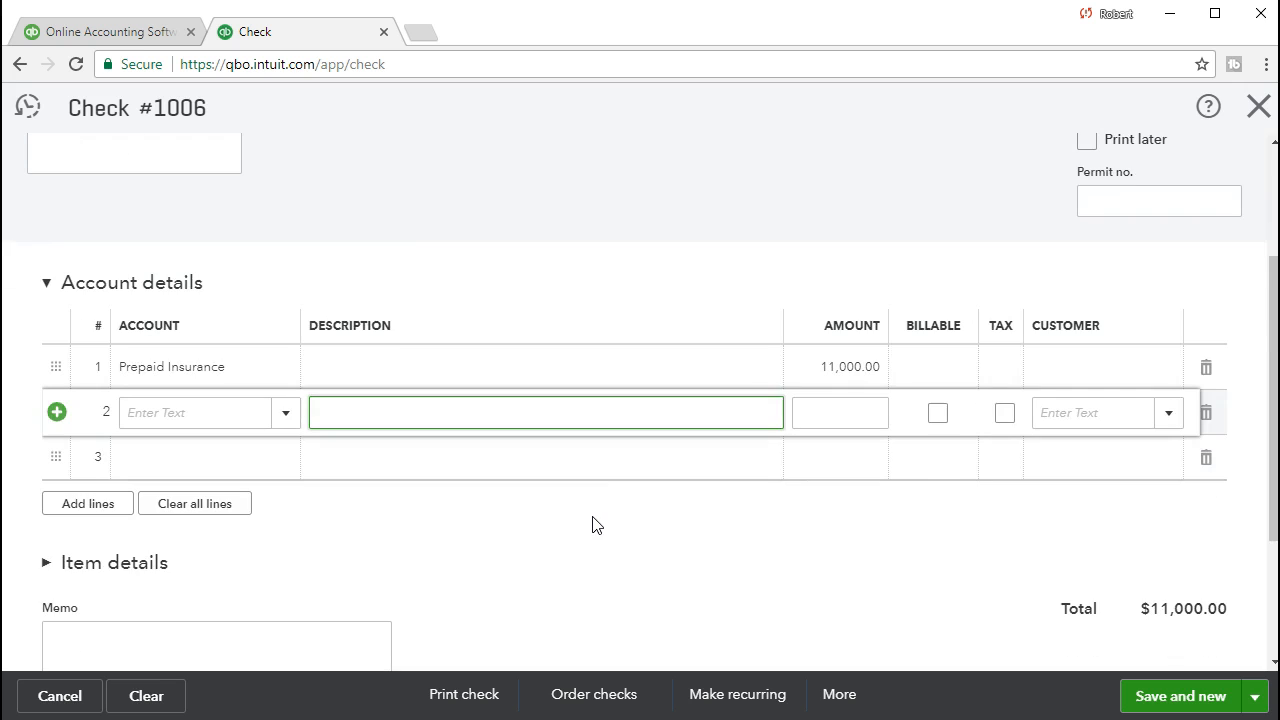
scroll(594, 524, "up", 2)
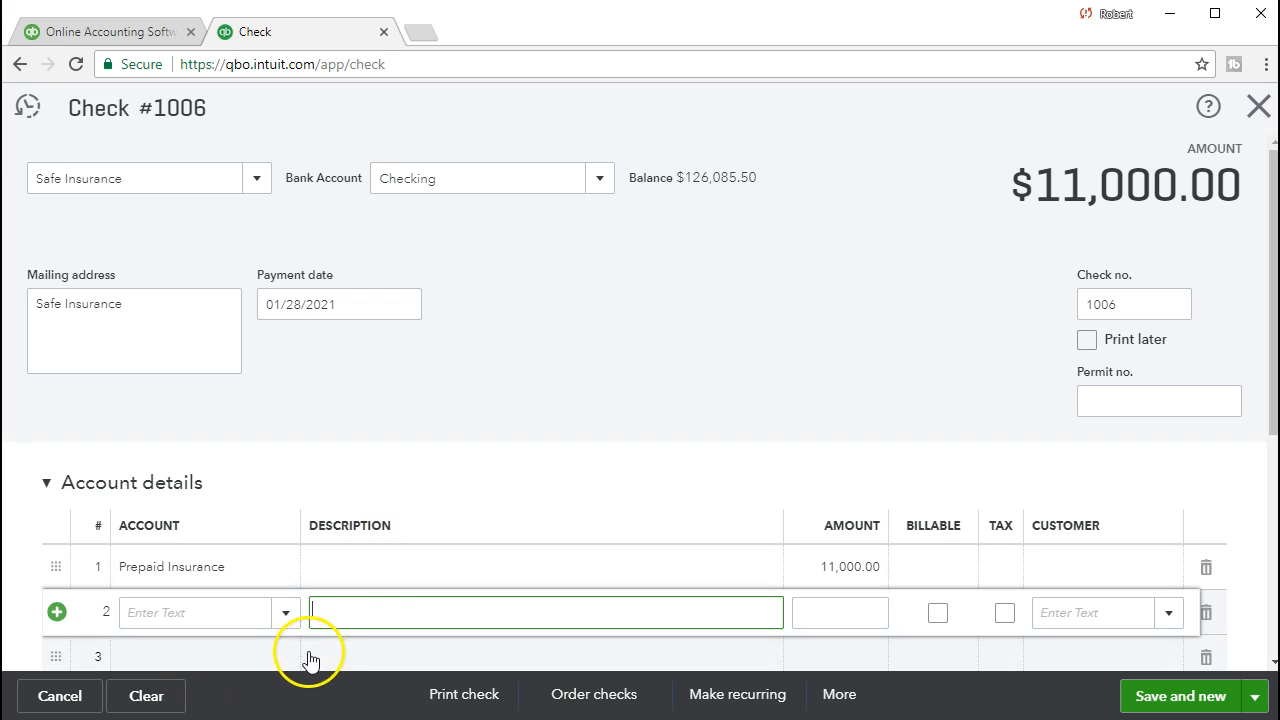
Step: Save the Safe Insurance check and add Staples as a new vendor payee on a new check
left_click(1145, 700)
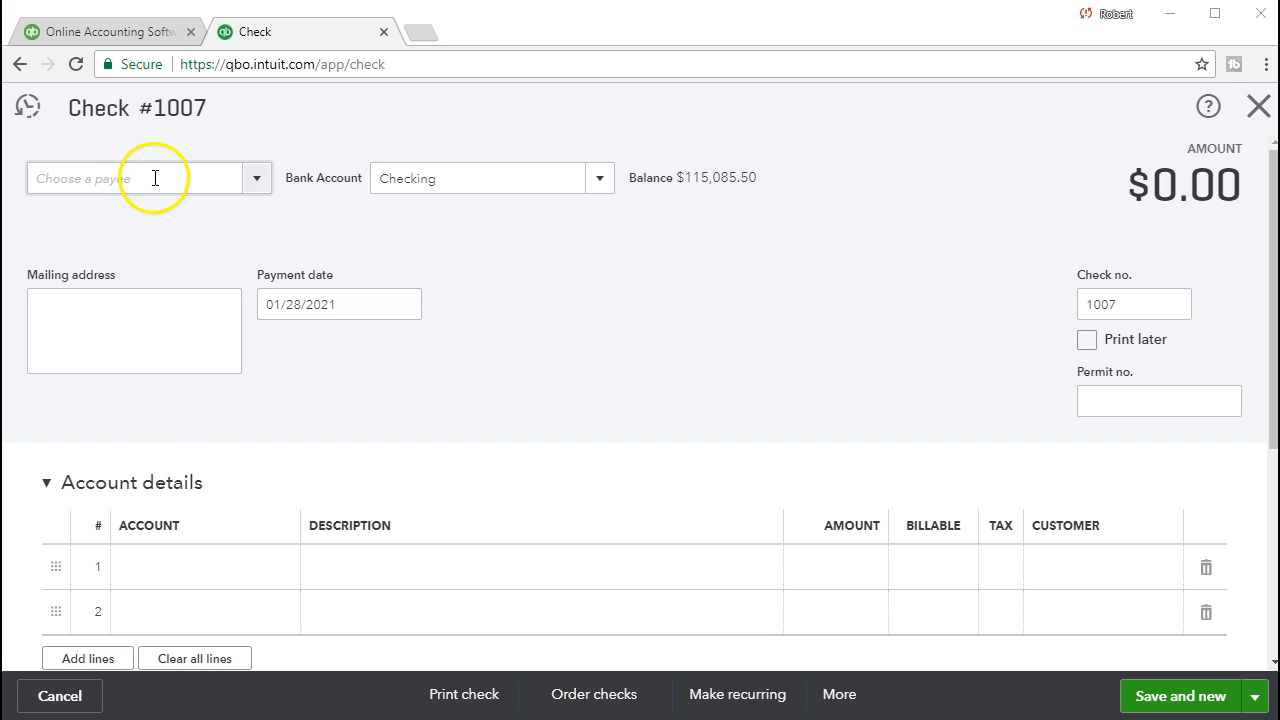
left_click(257, 184)
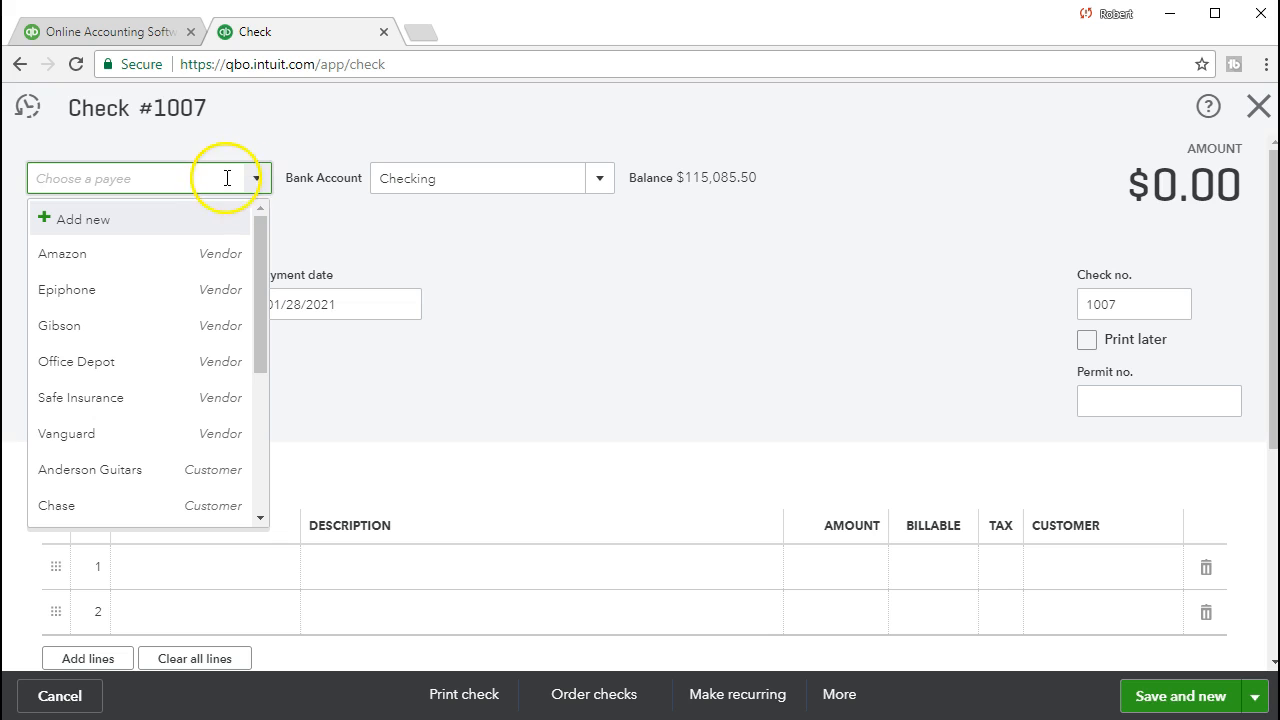
type("Staples")
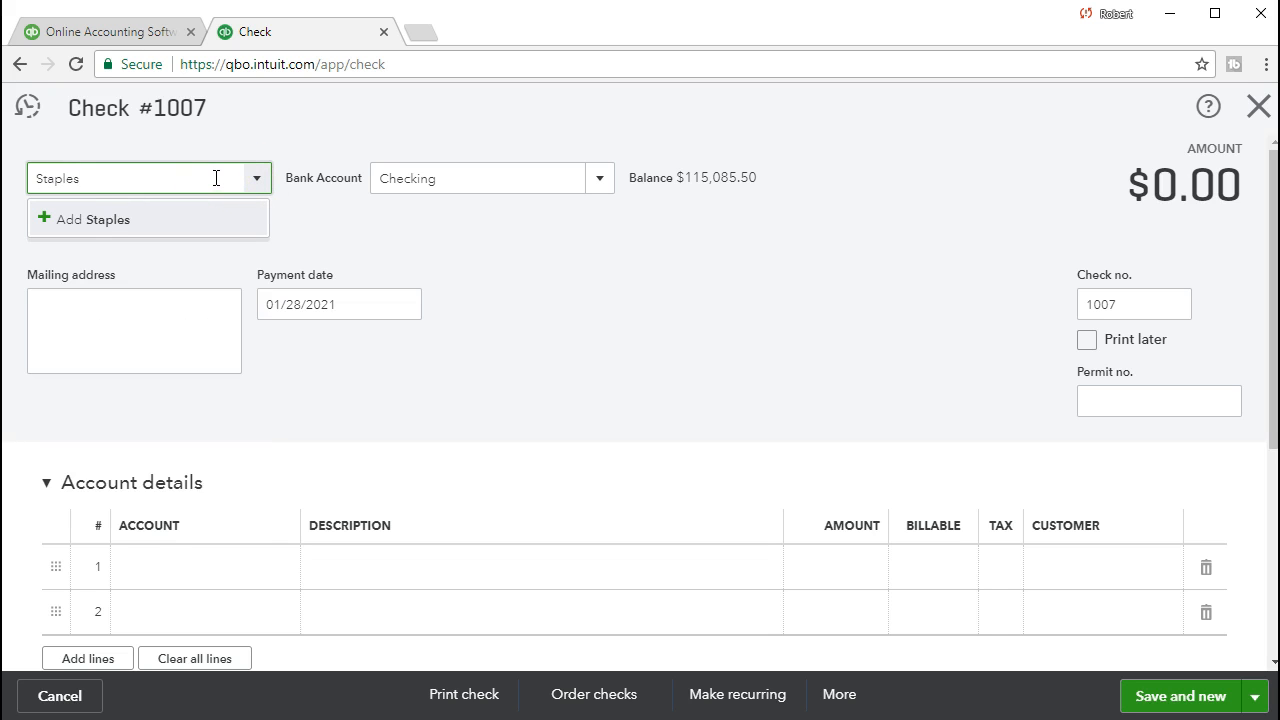
left_click(175, 217)
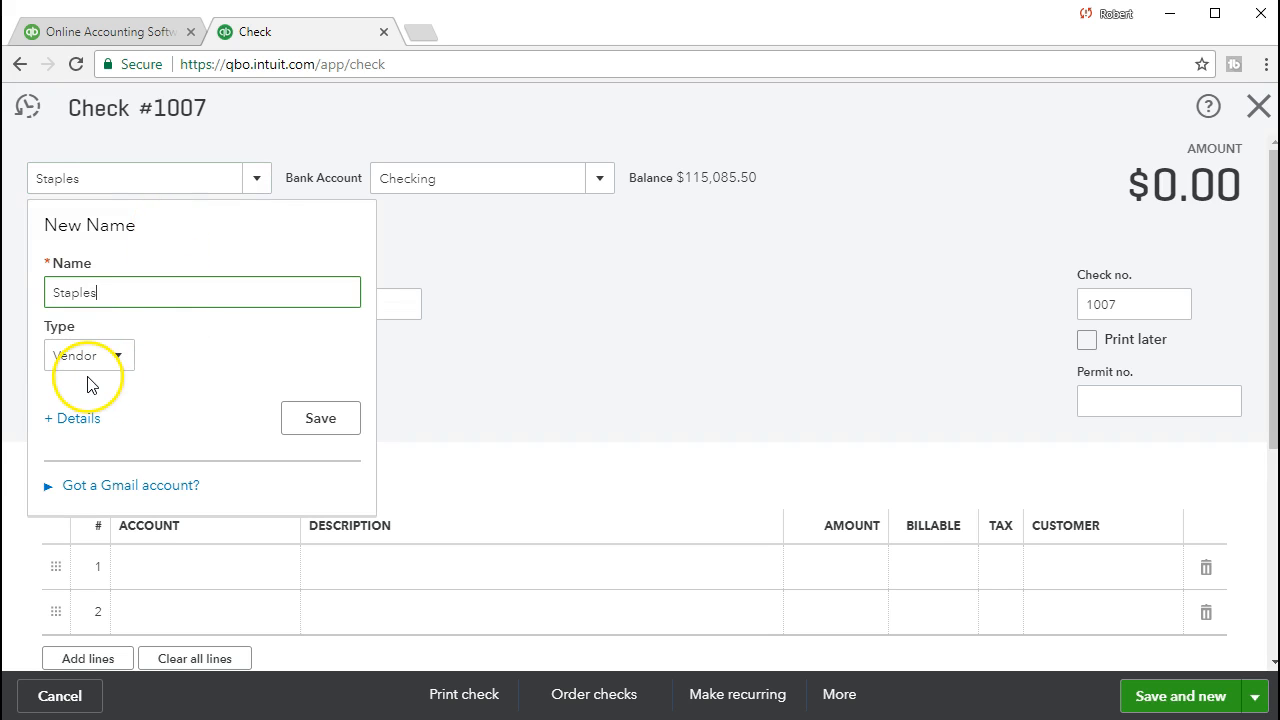
left_click(338, 424)
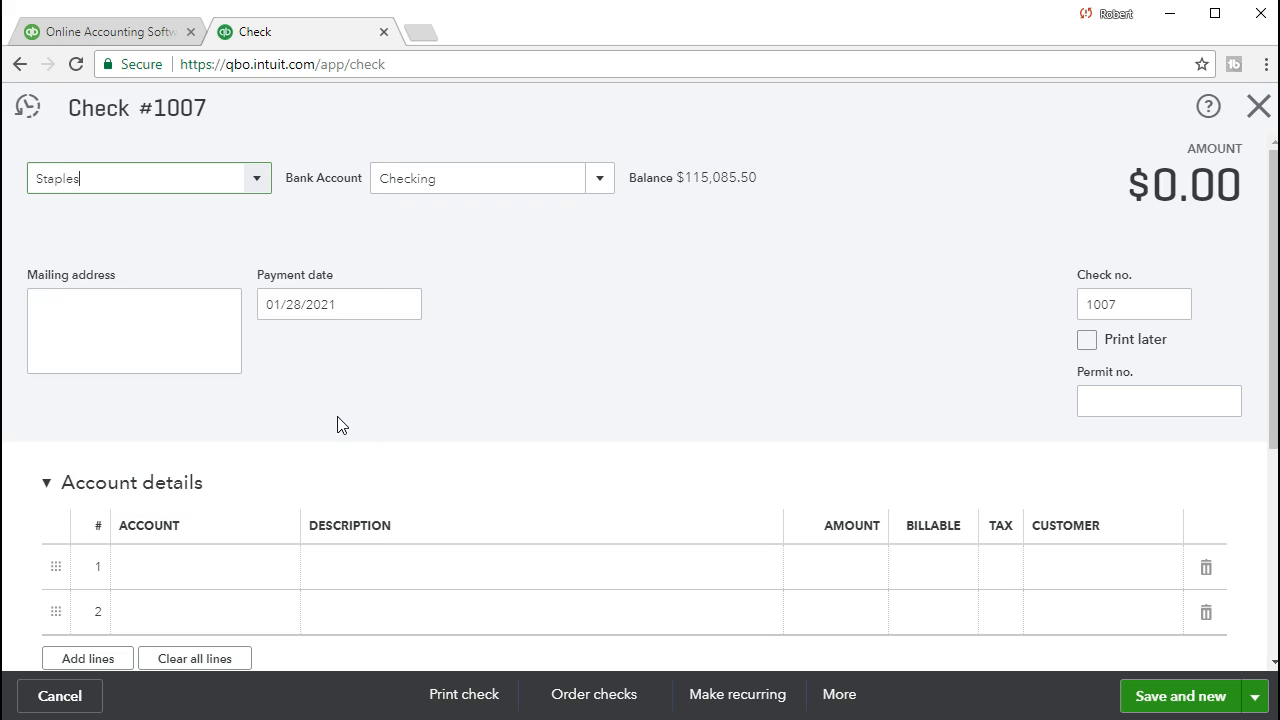
Step: Accept the Checking account, payment date 01/28/2021 and check number 1007 for Staples, and go to the first account details line
key("Tab")
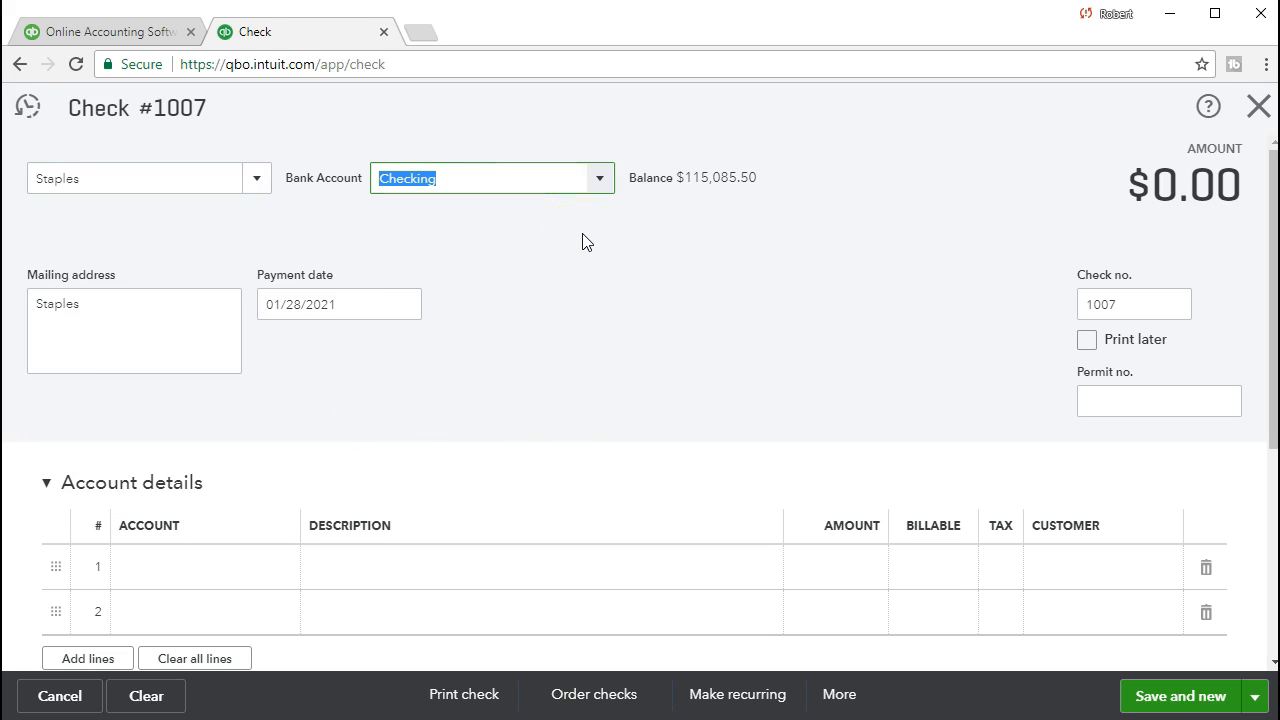
key("Tab")
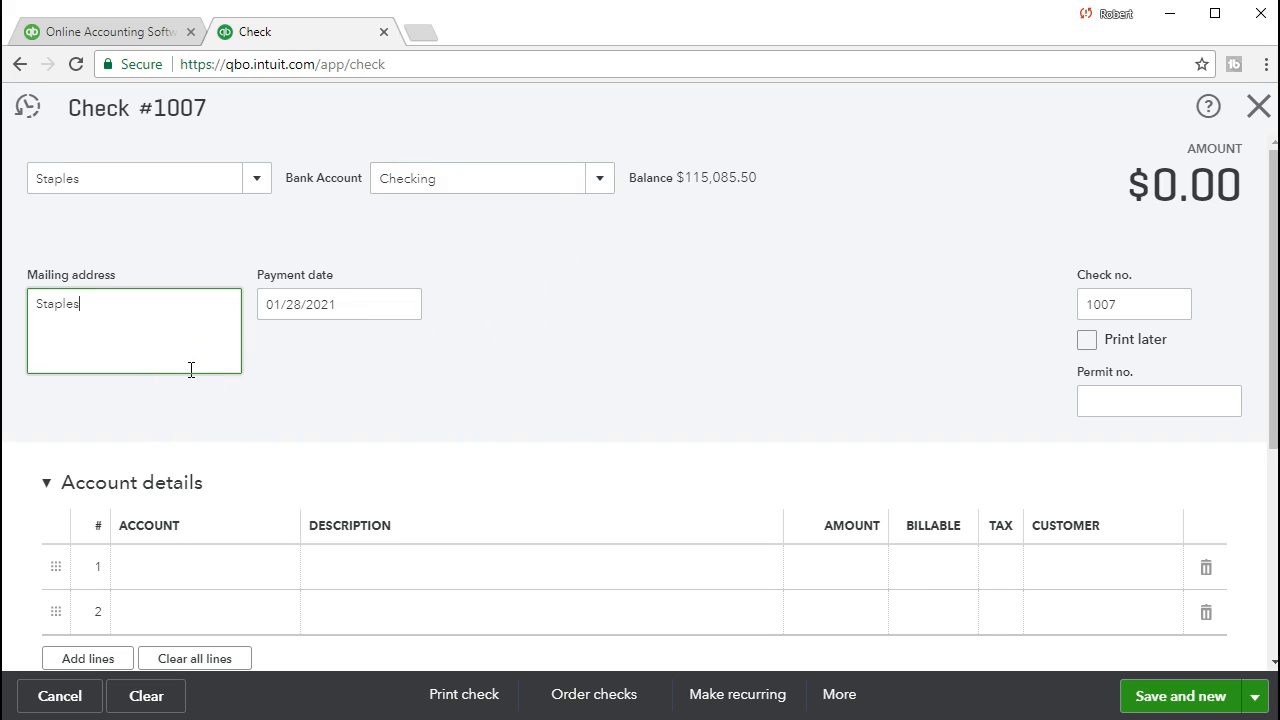
key("Tab")
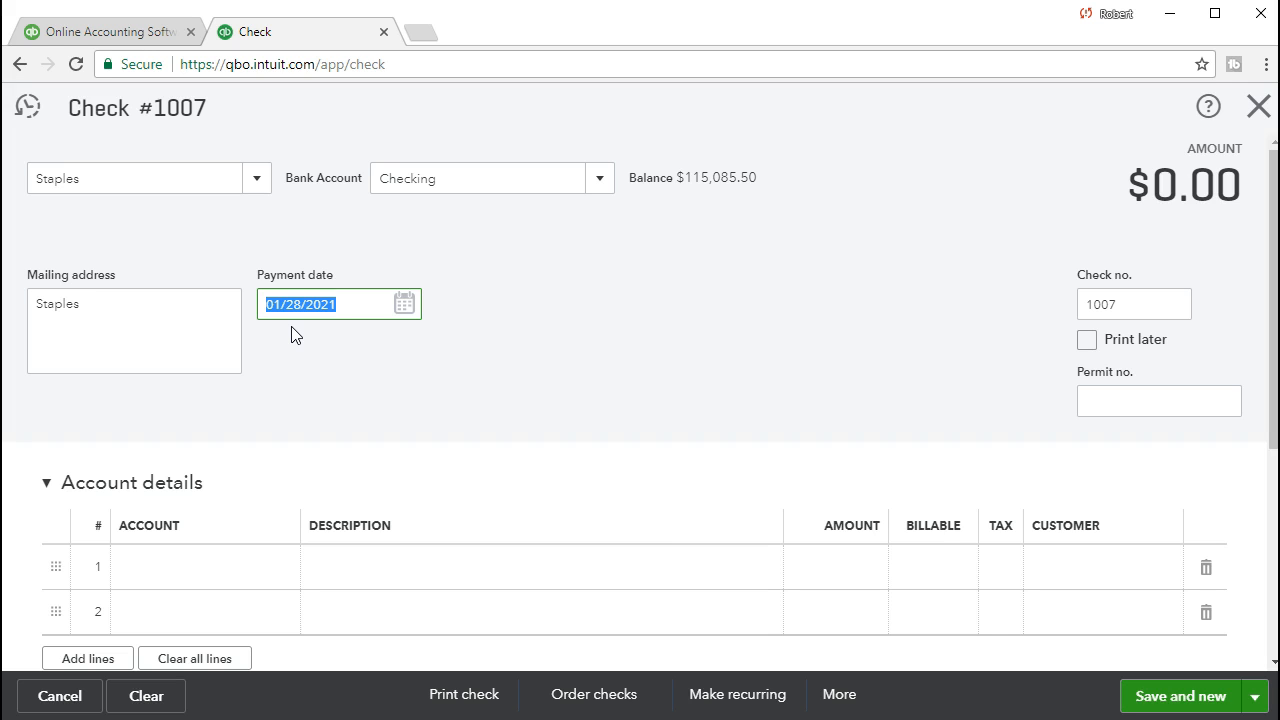
key("Tab")
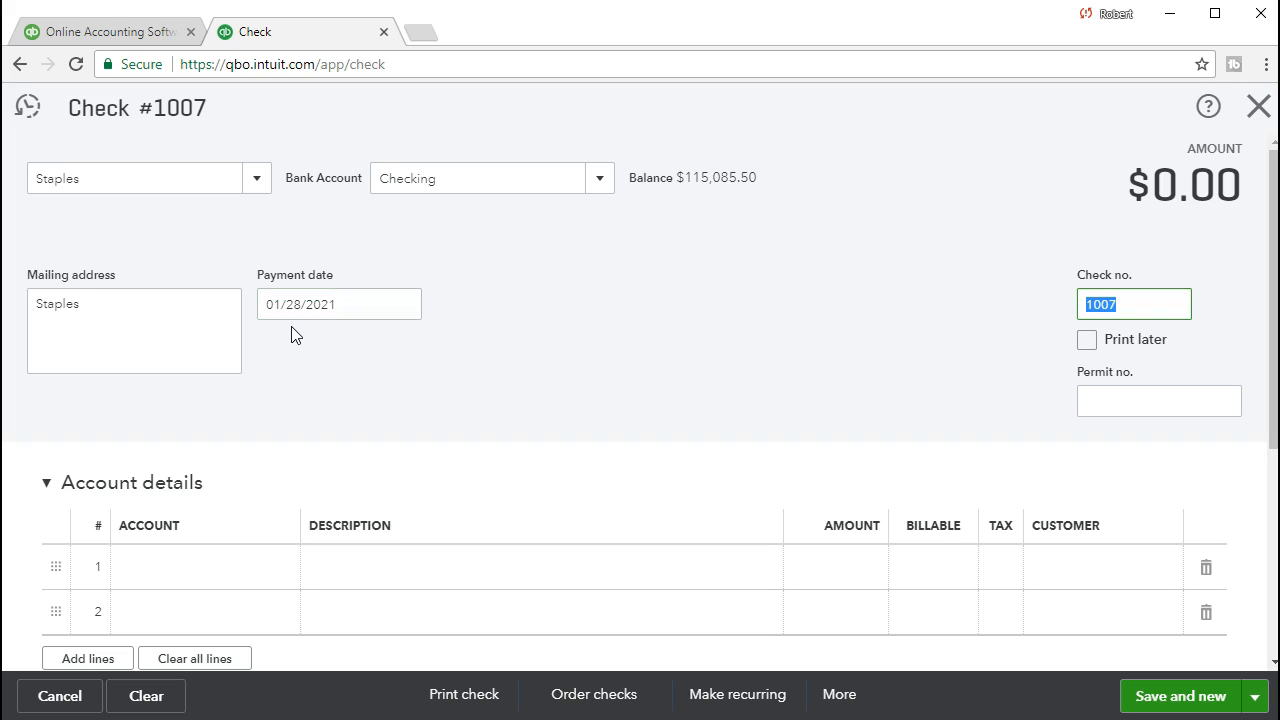
key("Tab")
key("Tab")
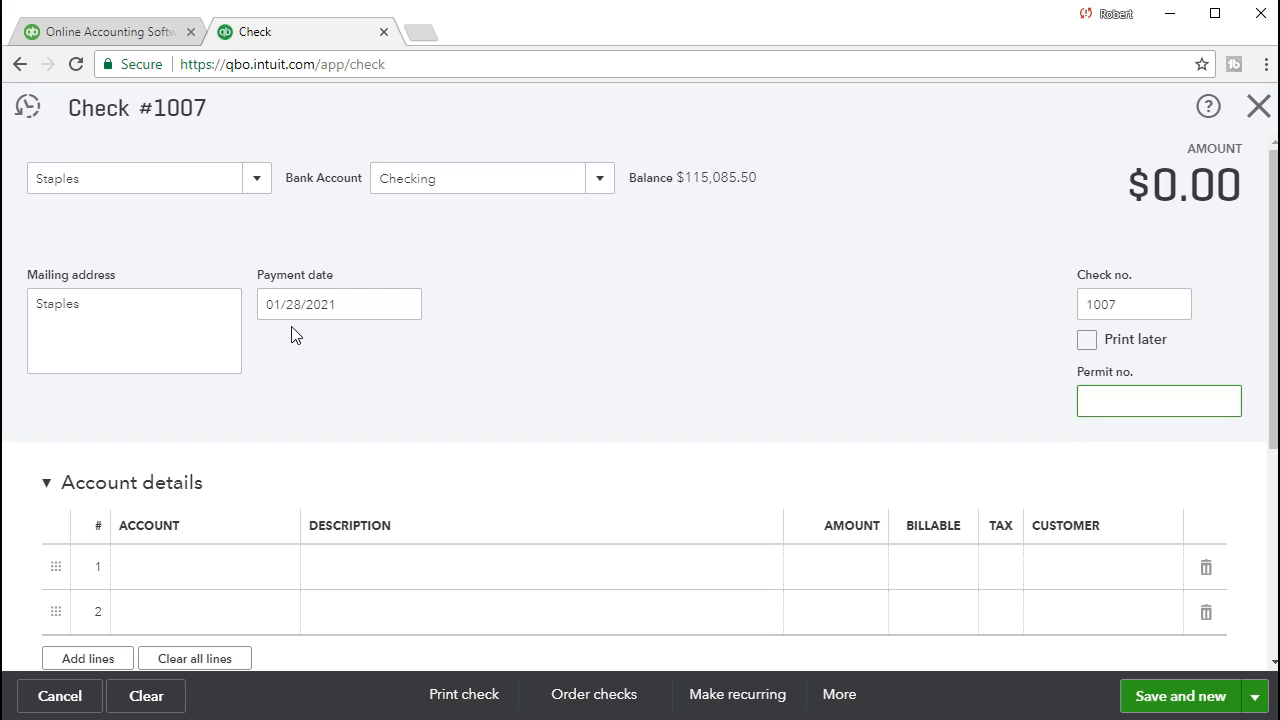
key("Tab")
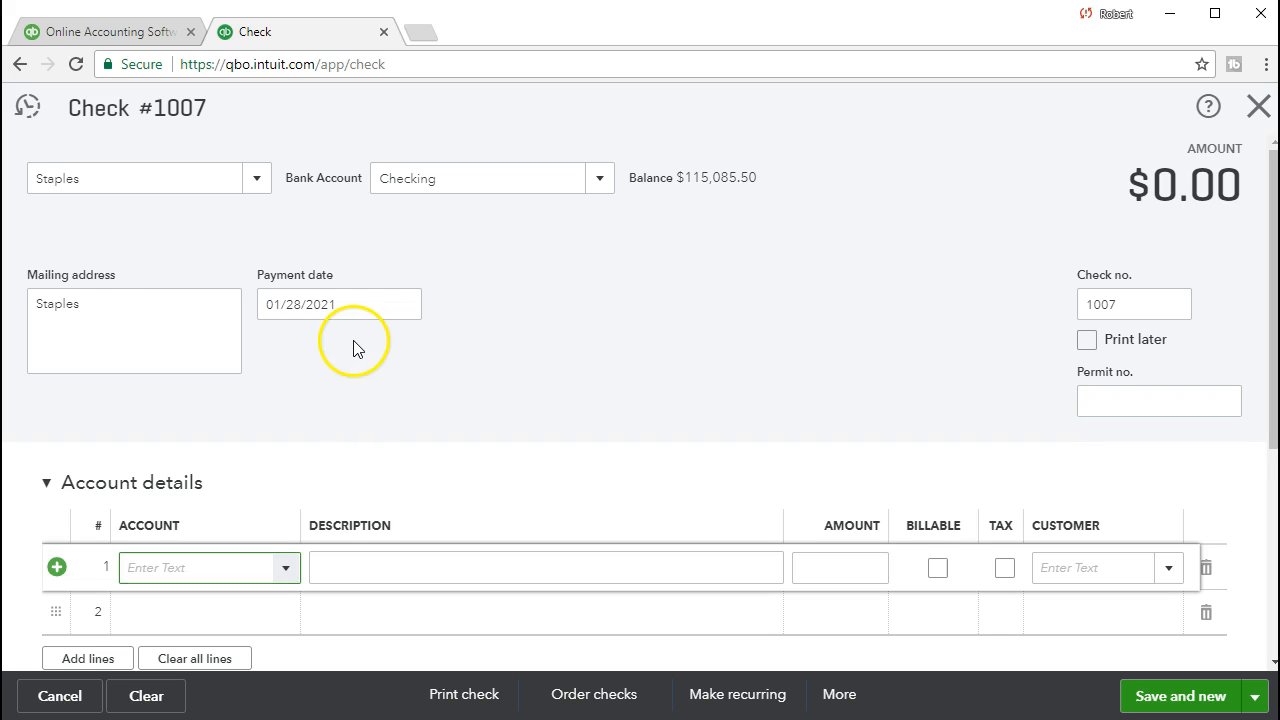
Step: Find the supplies accounts with "su" and assign Office Supplies & Software to the first account details line
scroll(346, 447, "down", 1)
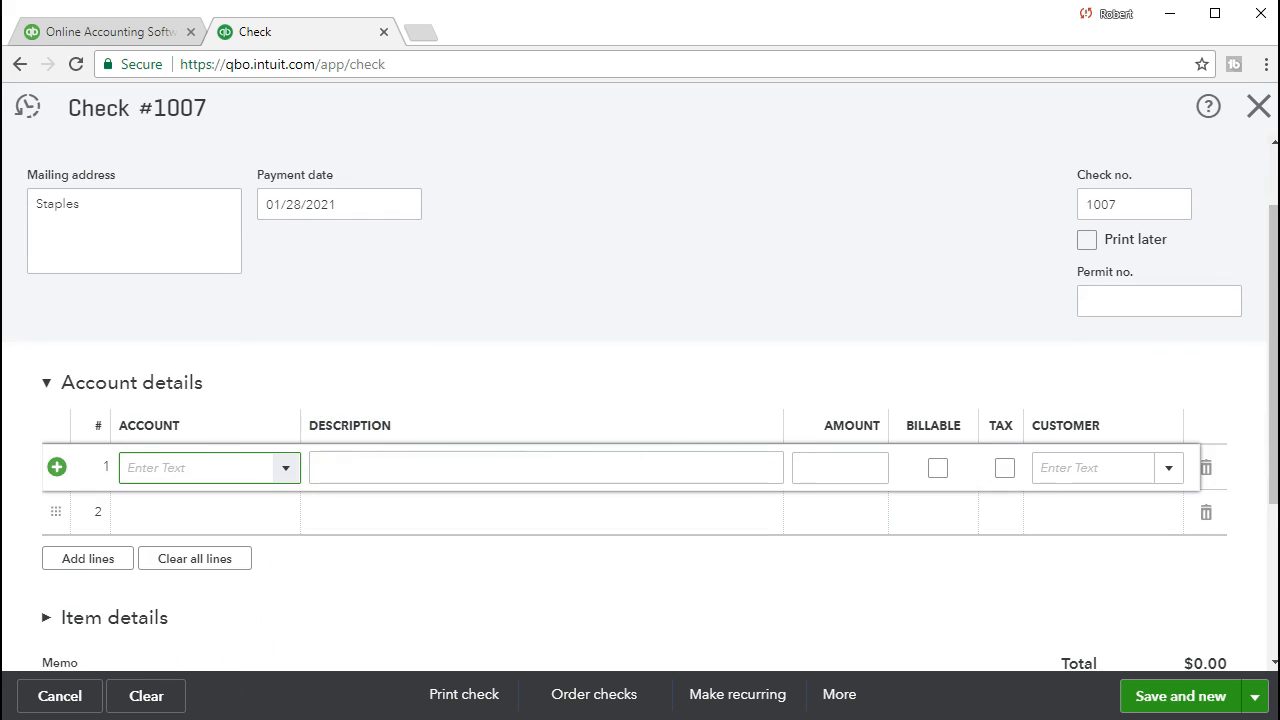
left_click(285, 468)
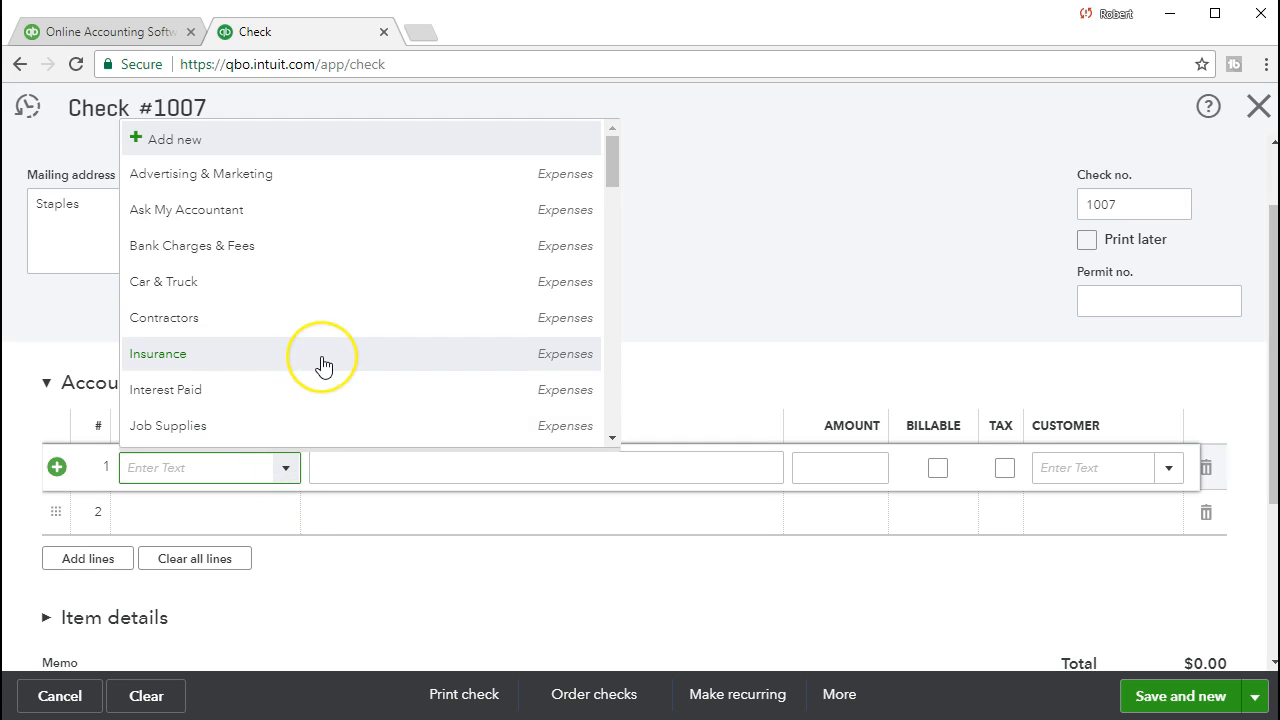
scroll(322, 365, "down", 1)
scroll(324, 363, "up", 1)
left_click(311, 277)
scroll(311, 277, "down", 2)
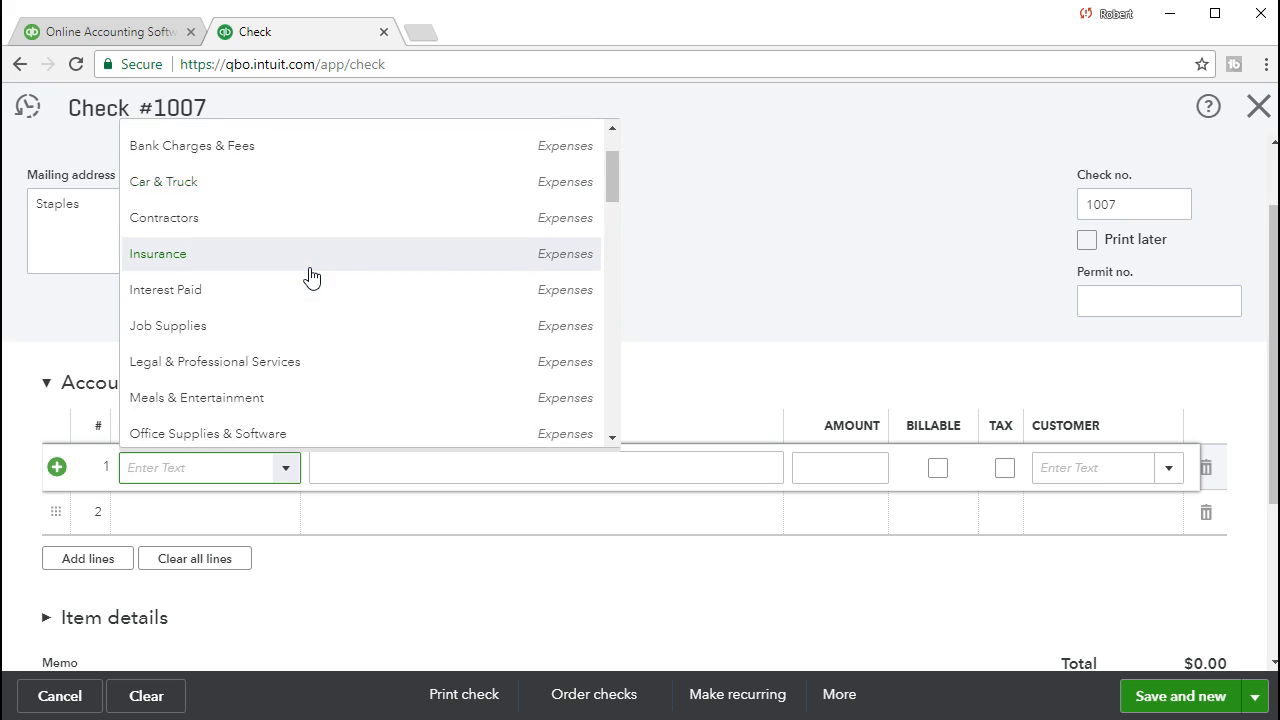
left_click(303, 343)
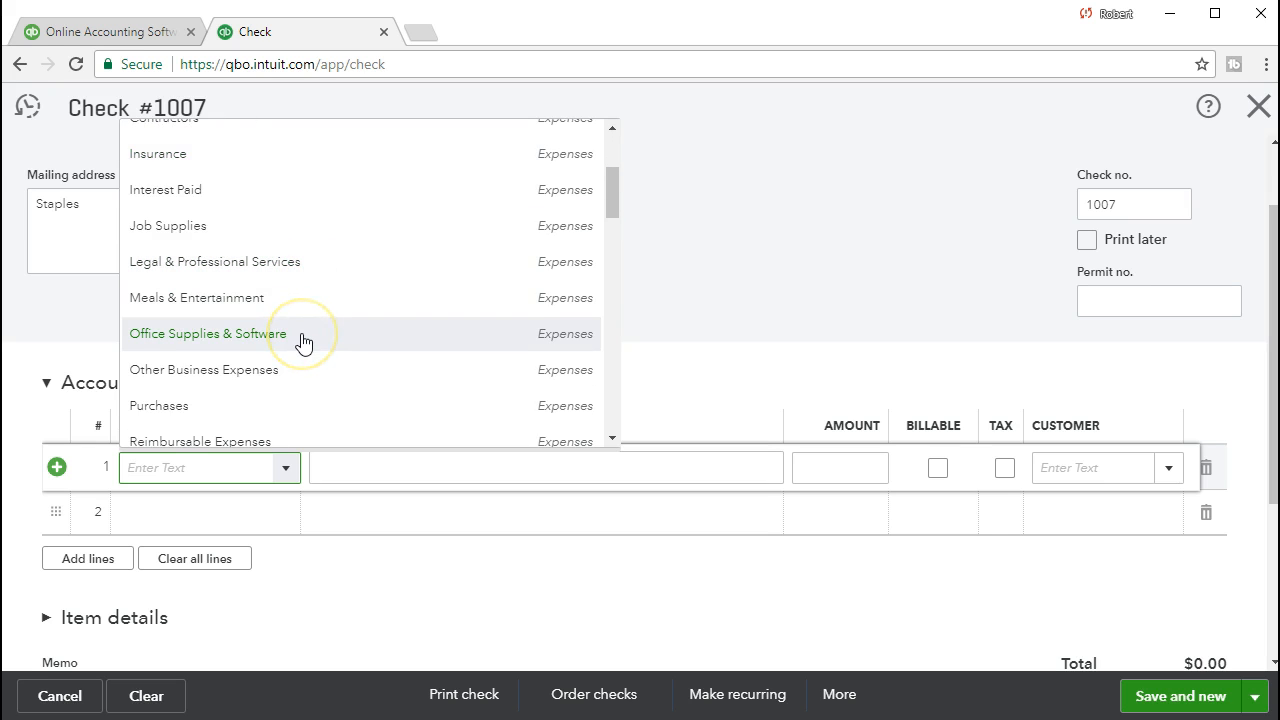
left_click(225, 478)
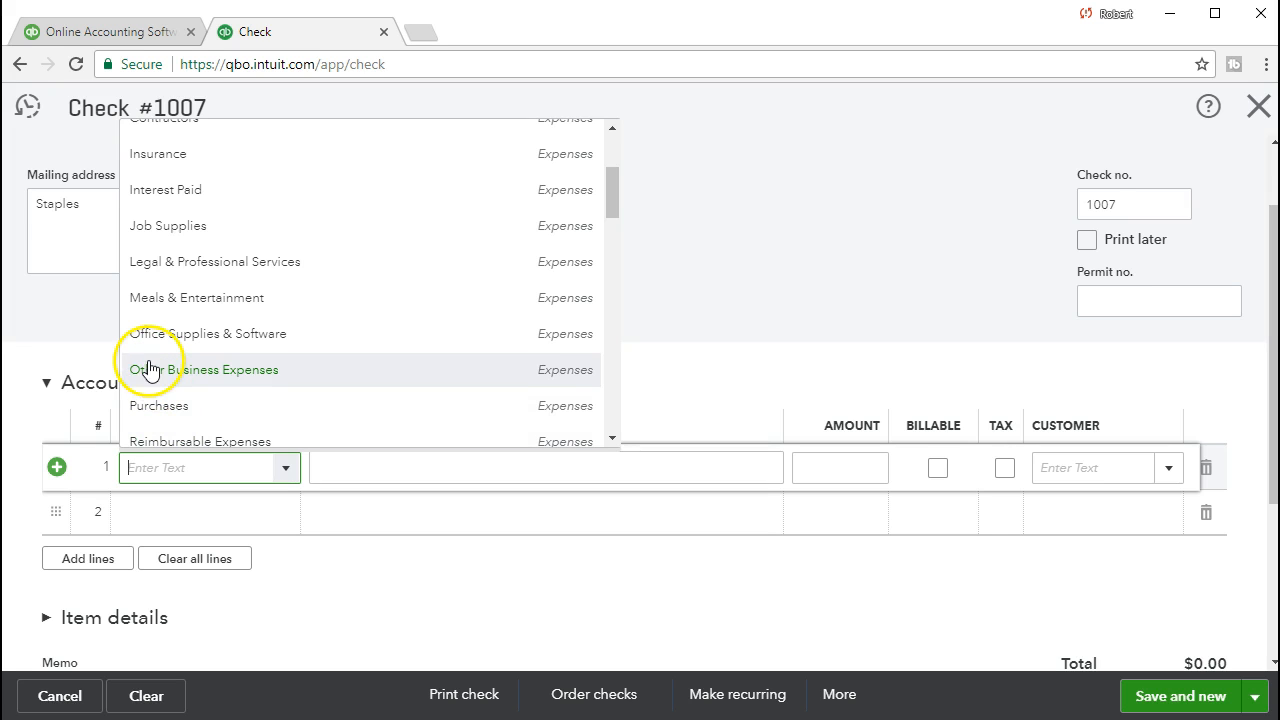
type("su")
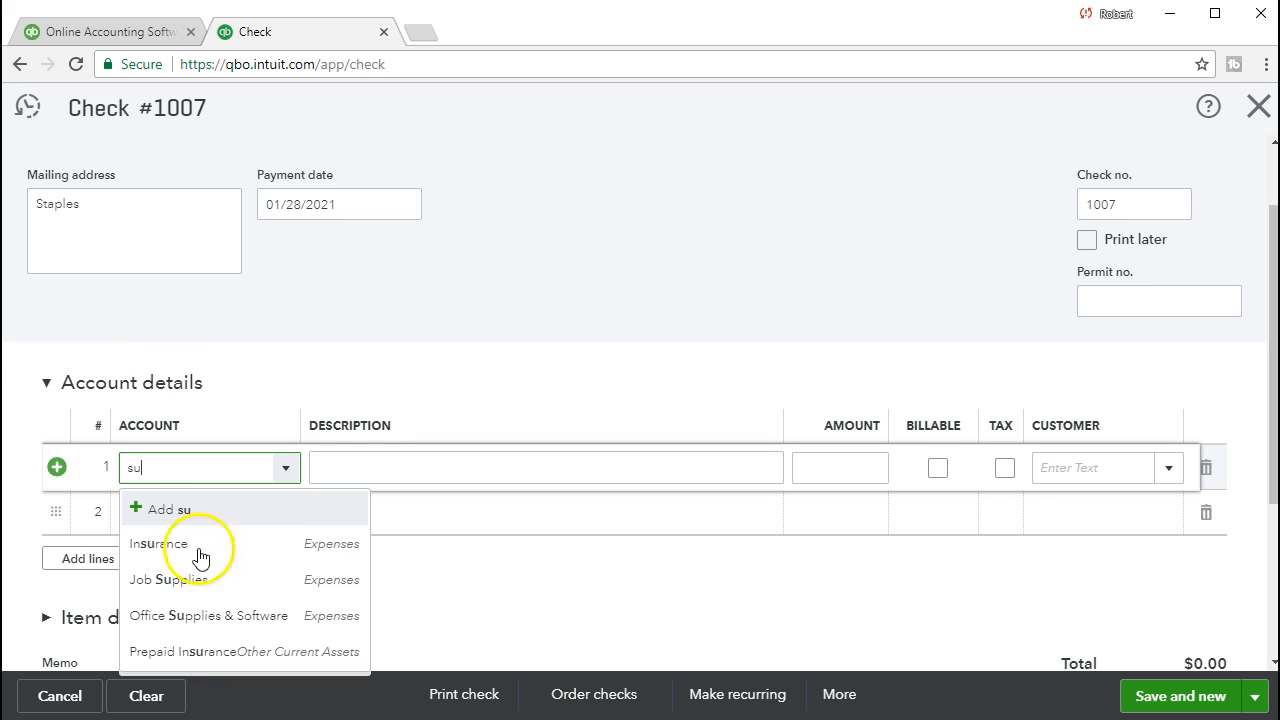
left_click(230, 632)
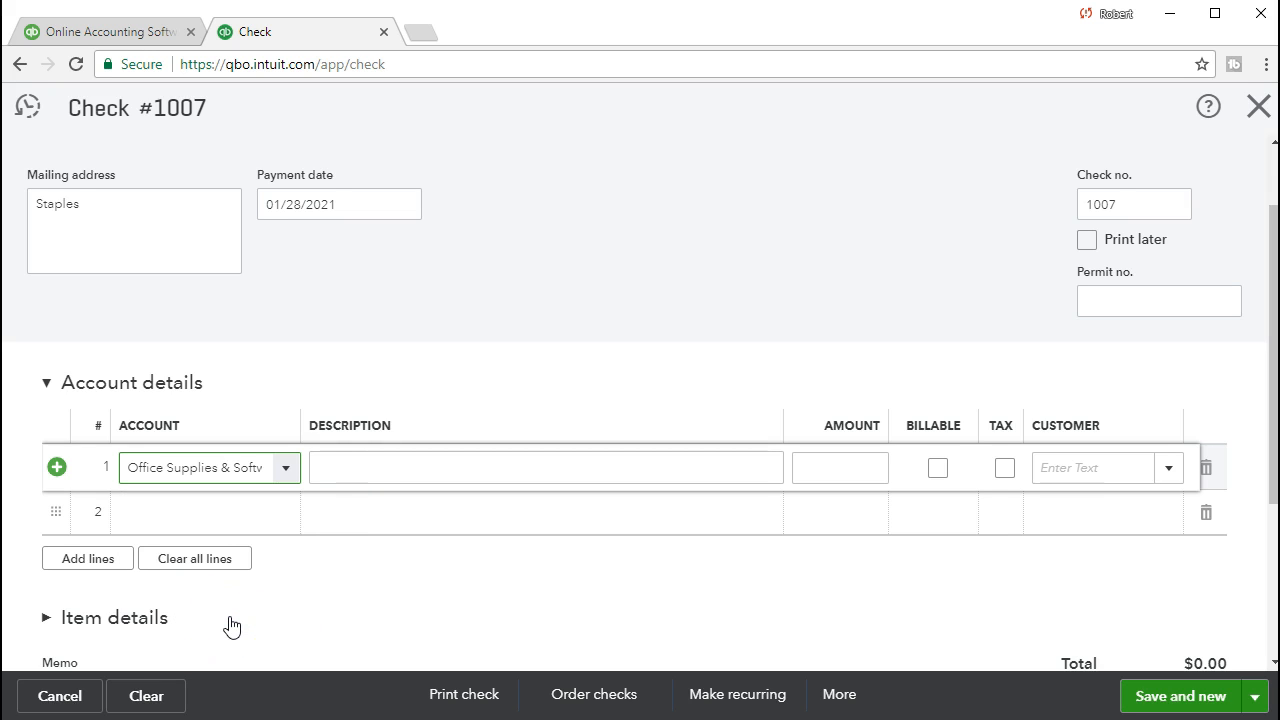
Step: Enter an amount of 500 on the Office Supplies & Software line, then save the Staples check and start a new one
key("Tab")
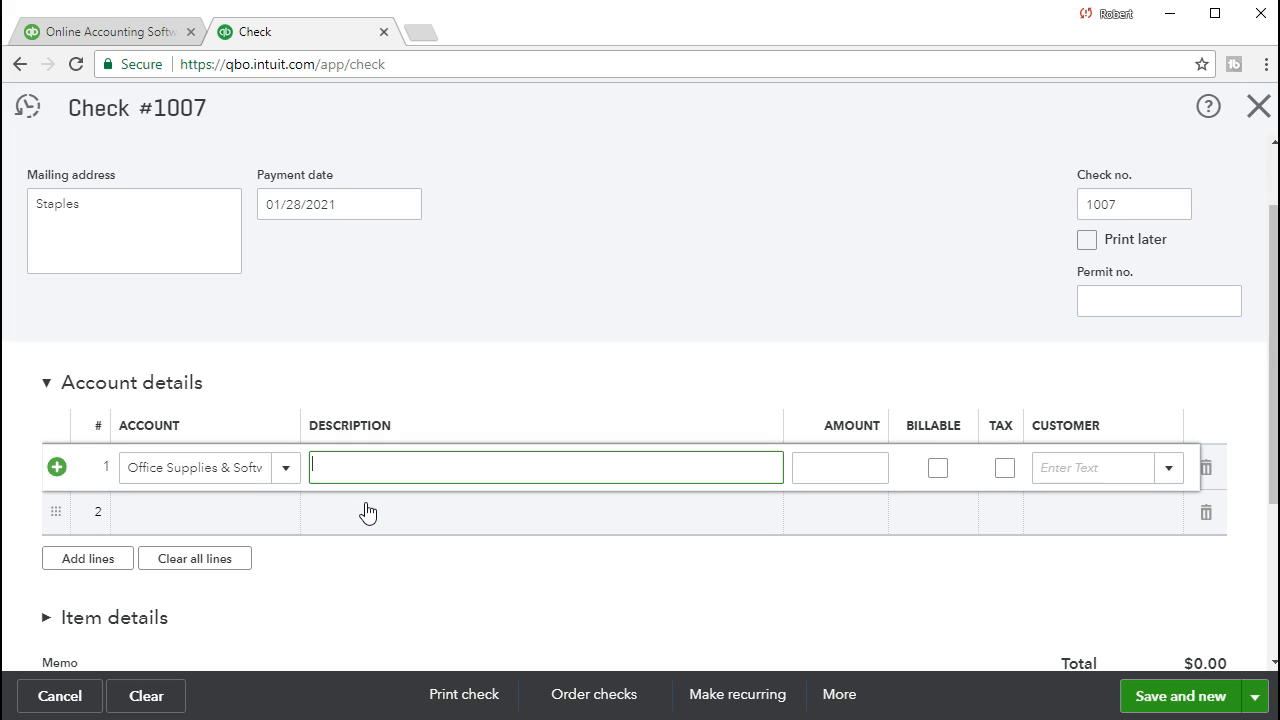
key("Tab")
type("500")
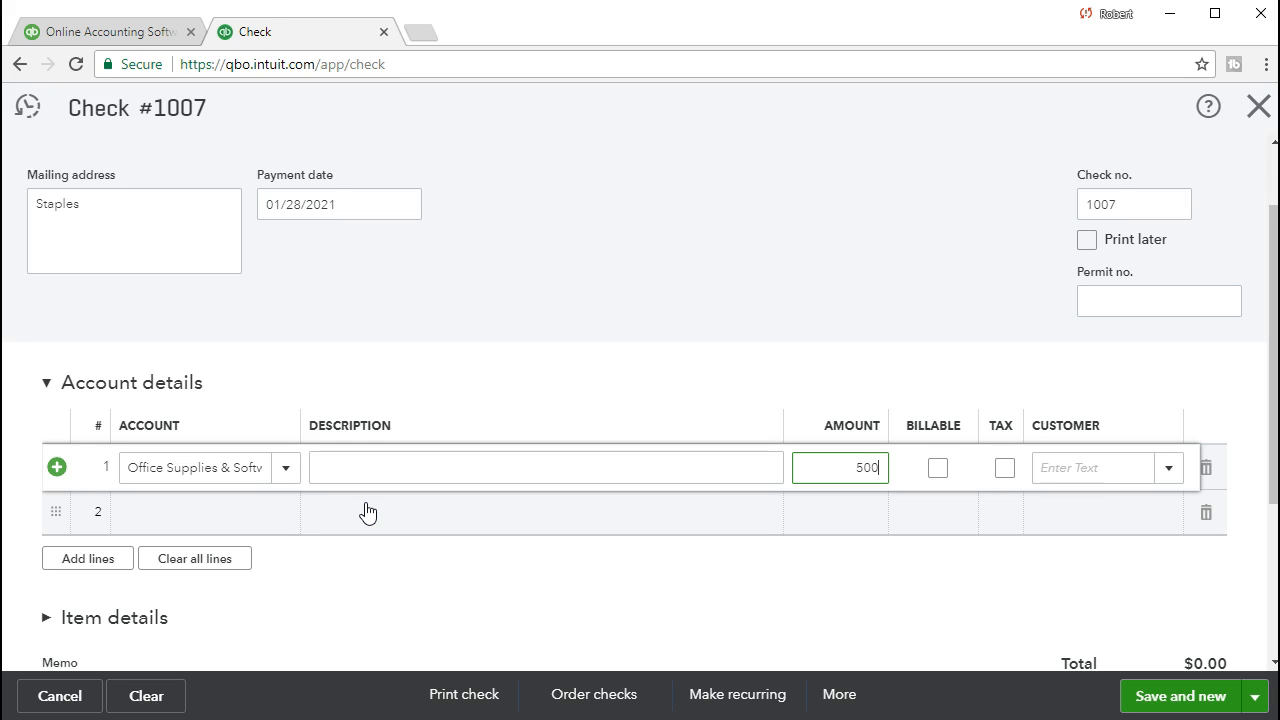
key("Tab")
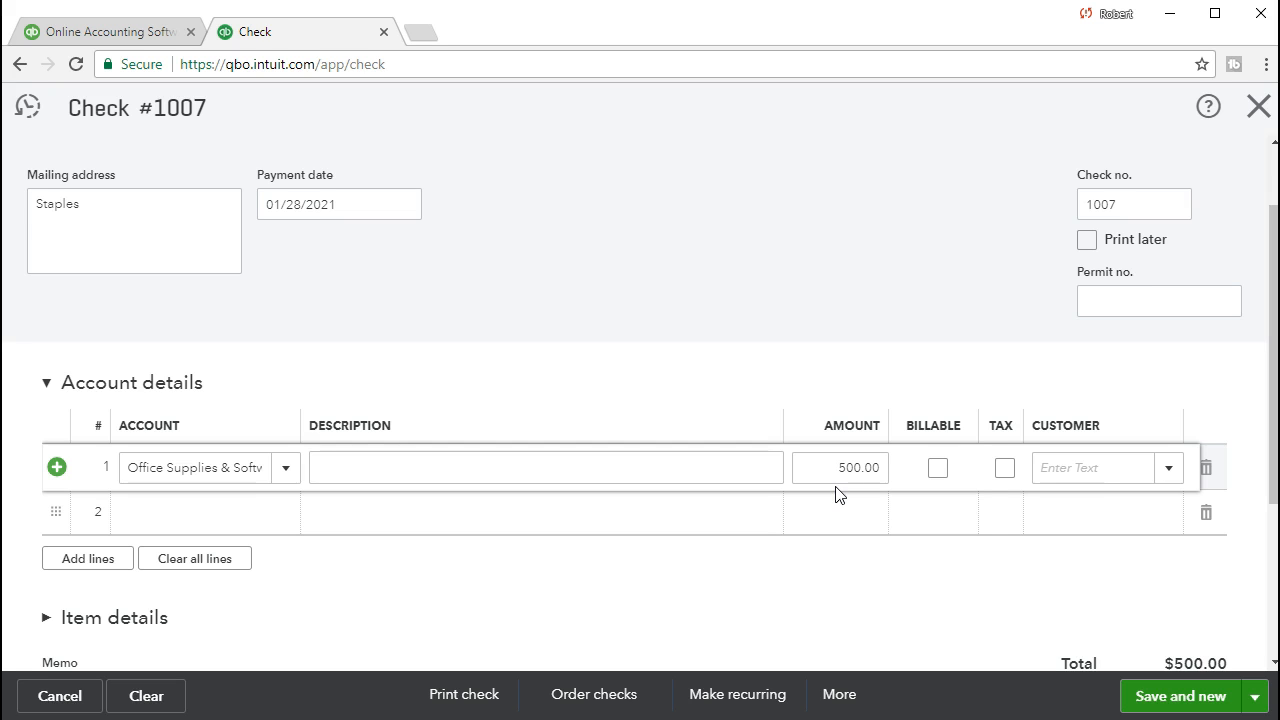
left_click(730, 522)
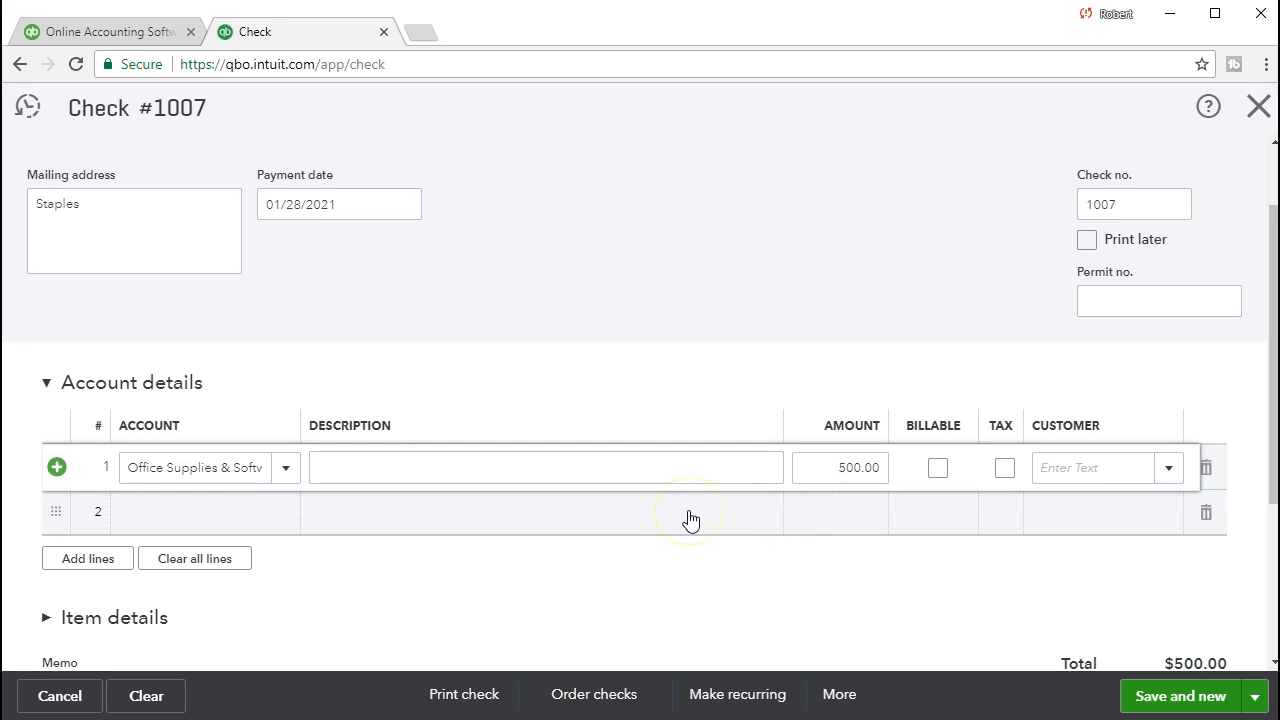
left_click(690, 515)
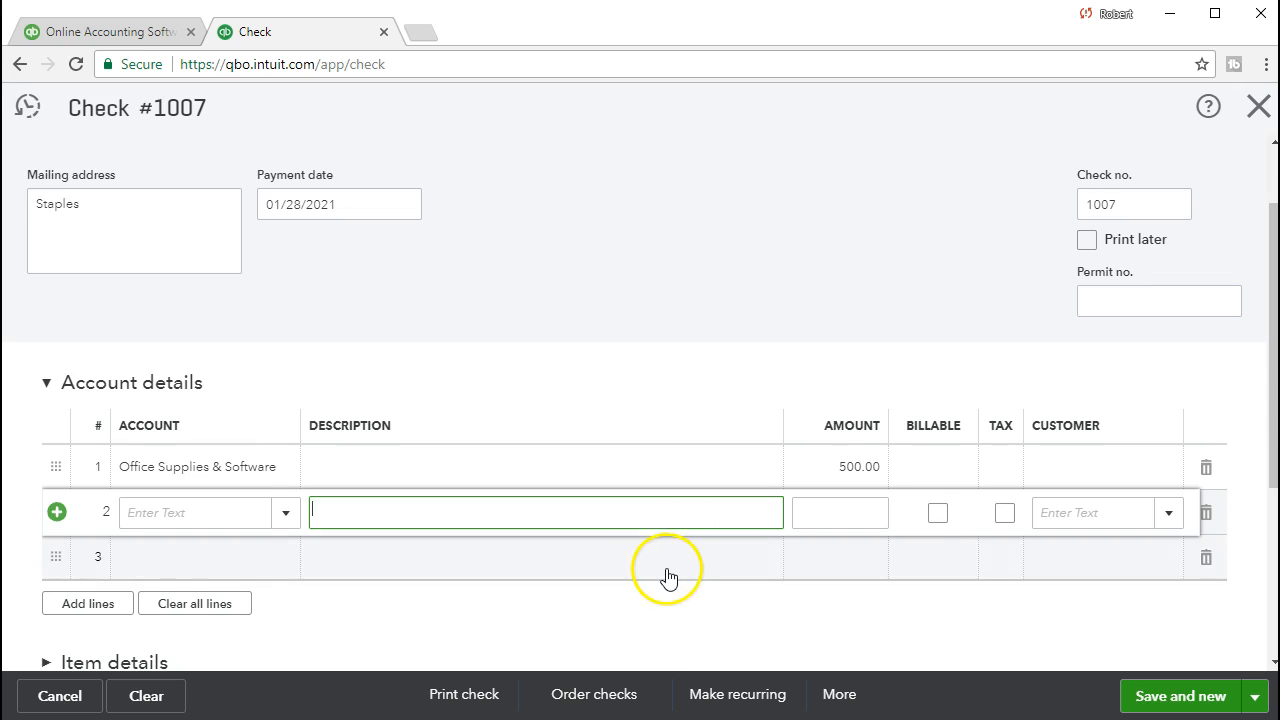
scroll(665, 569, "up", 1)
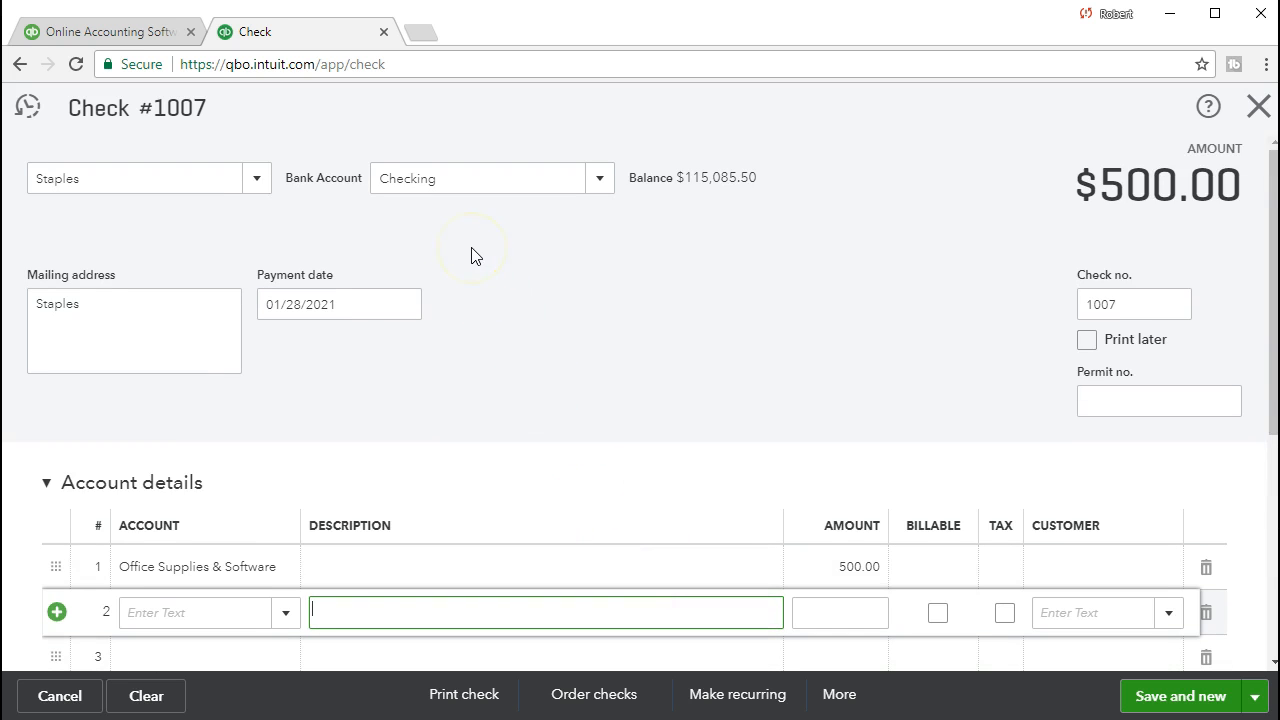
scroll(560, 426, "down", 1)
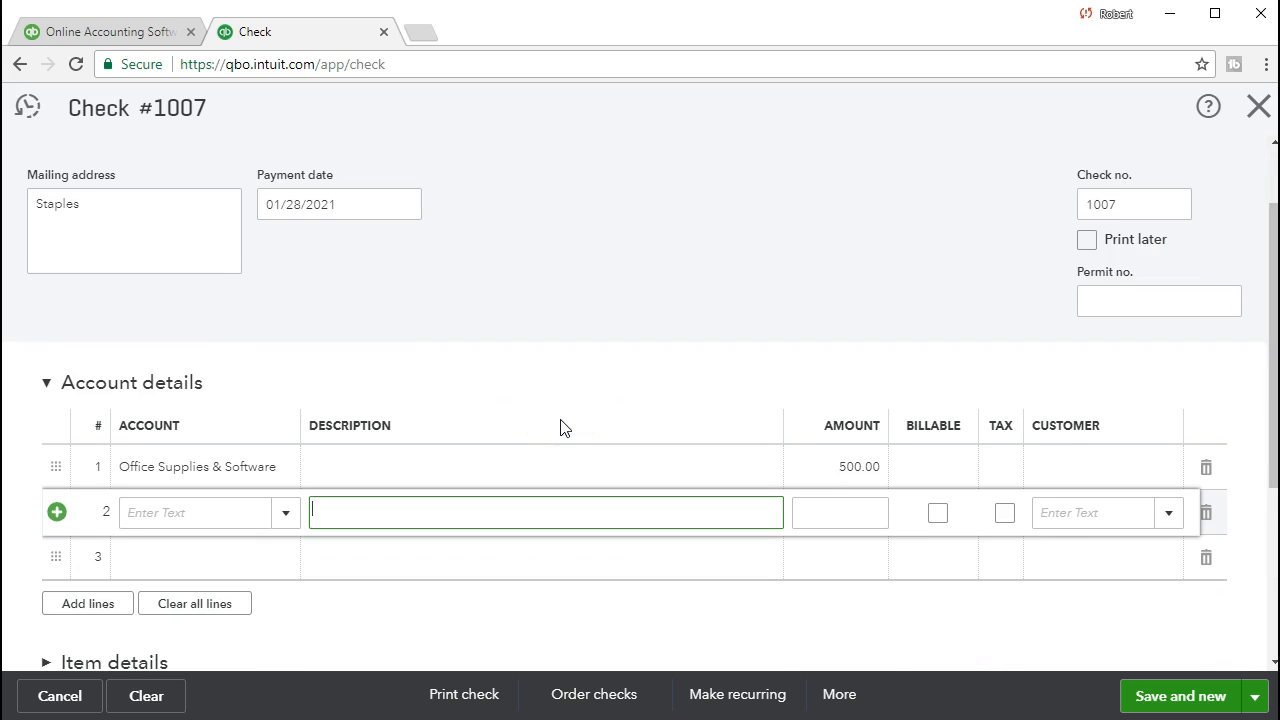
scroll(560, 426, "down", 1)
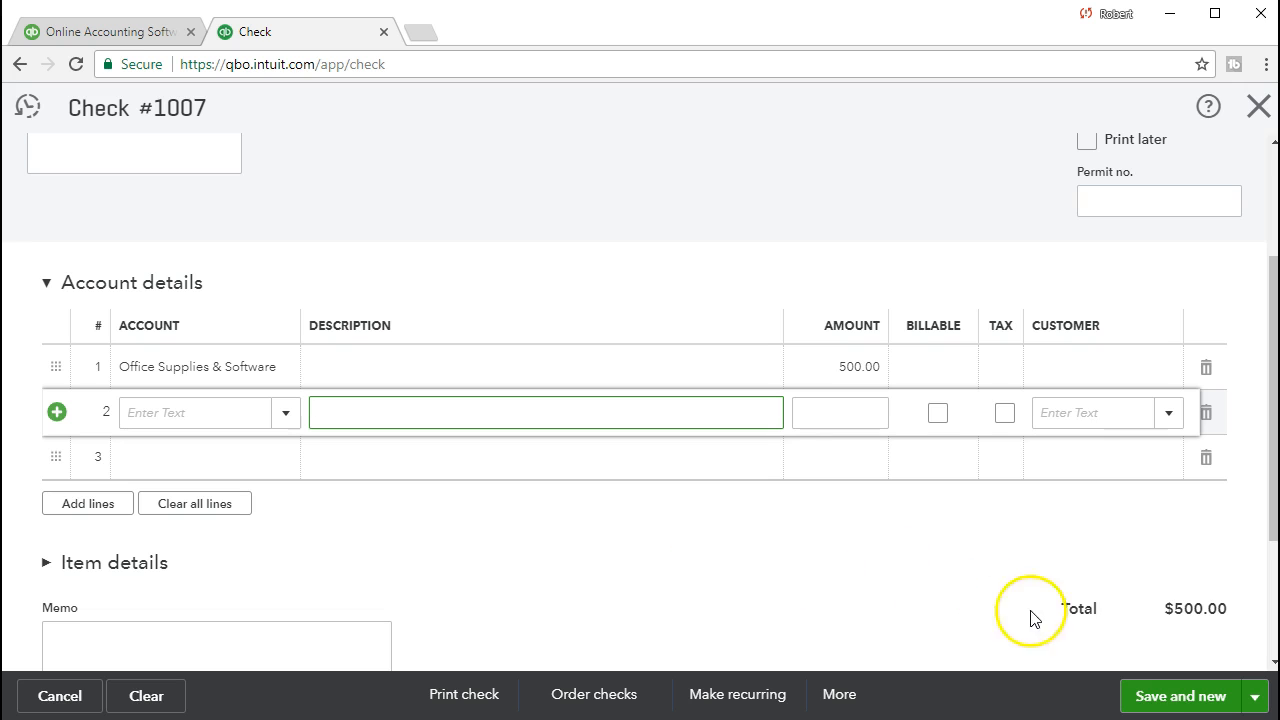
left_click(1165, 697)
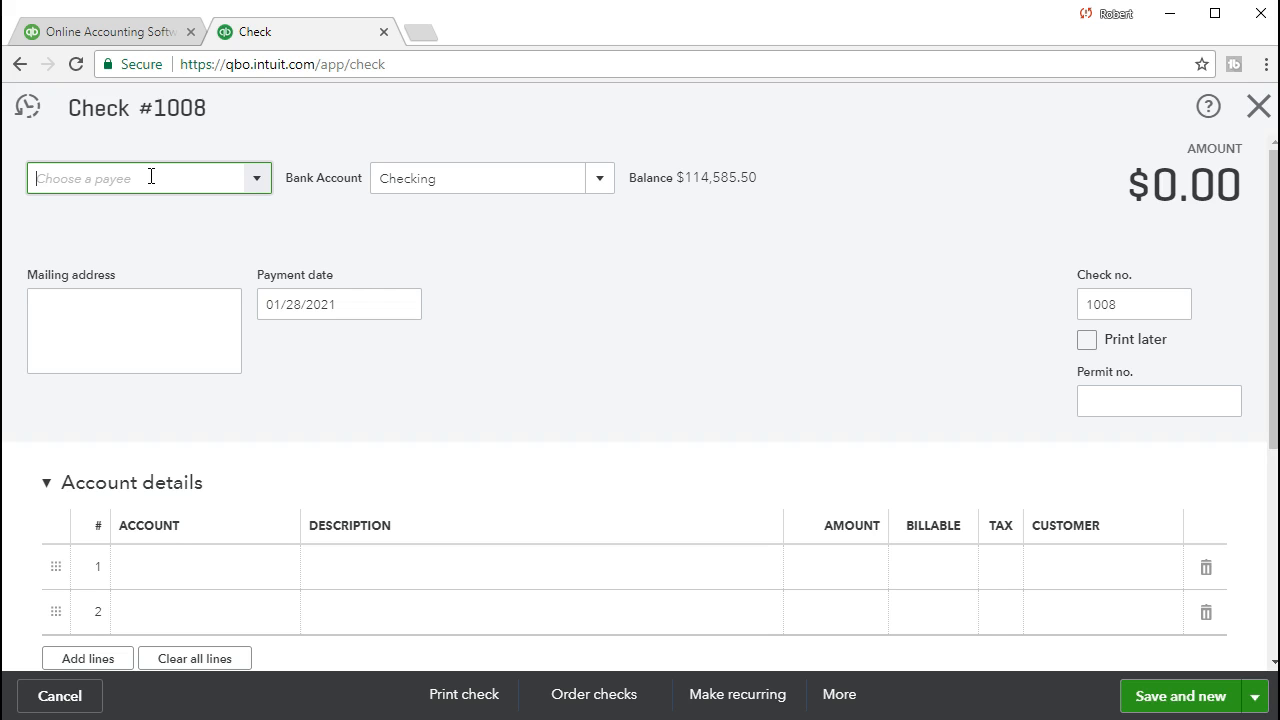
Step: Add Edison as a new vendor and use it as the payee of the new check
type("Edison")
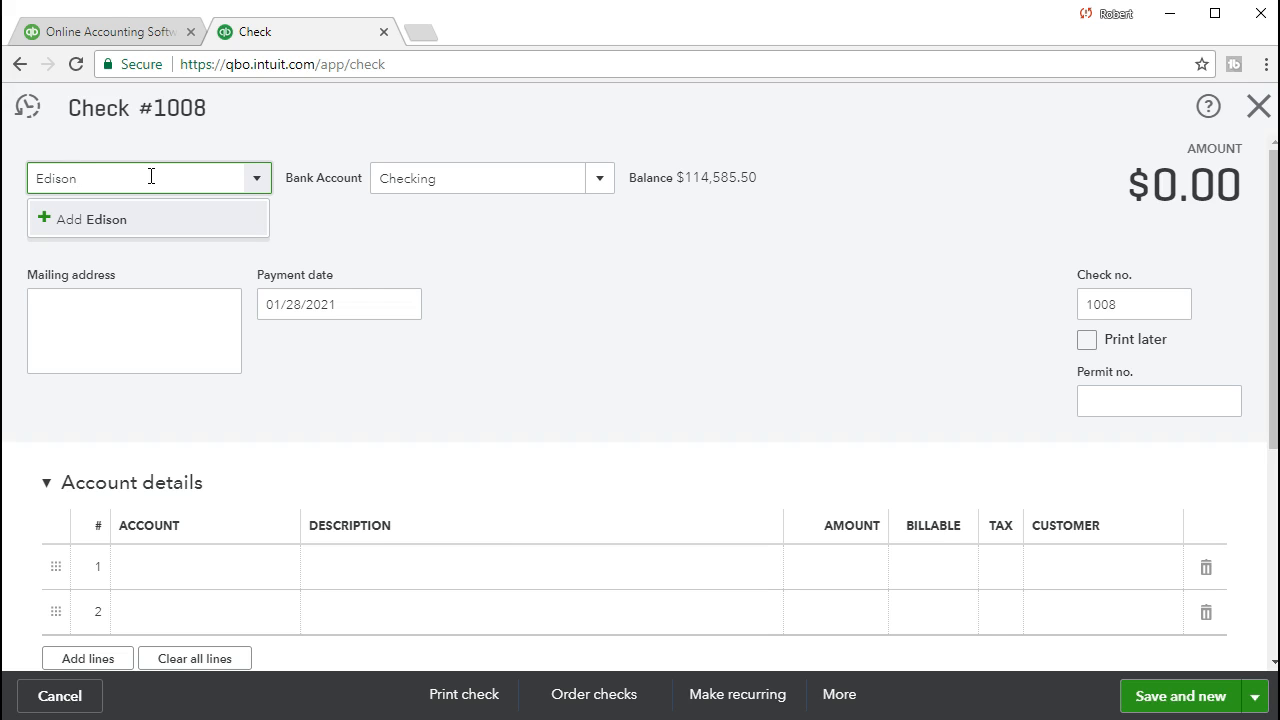
left_click(130, 222)
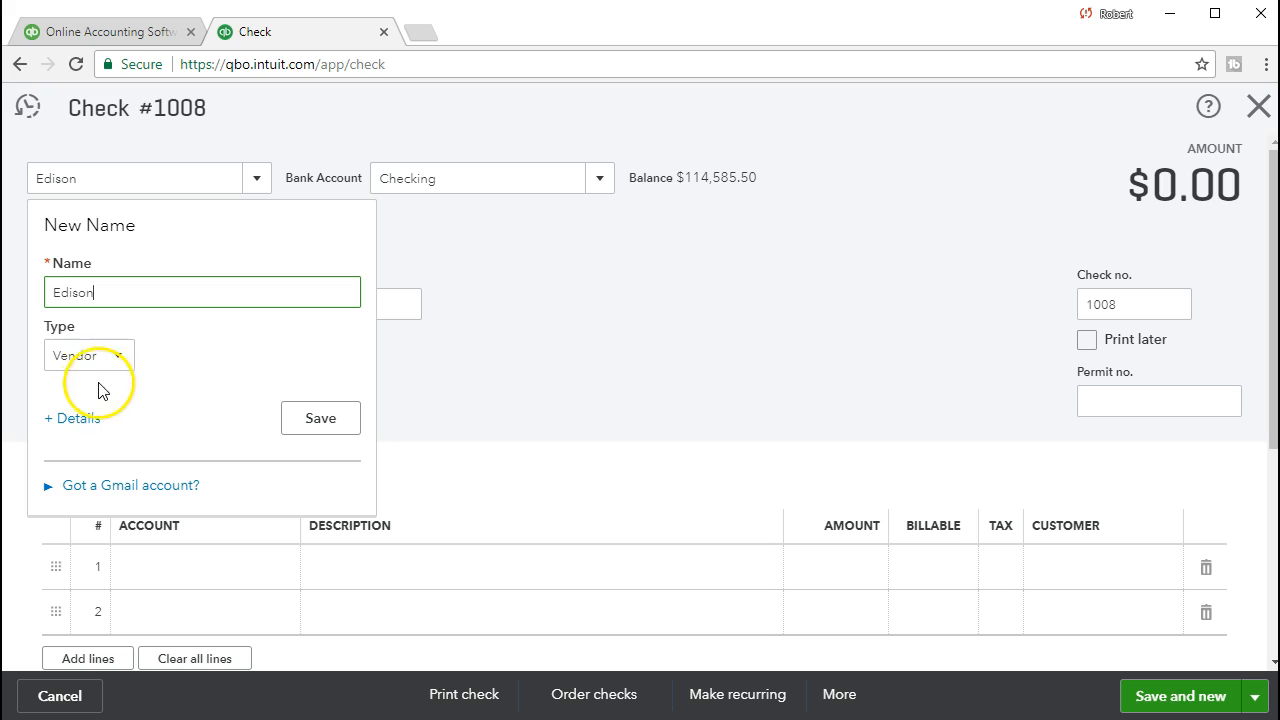
left_click(306, 431)
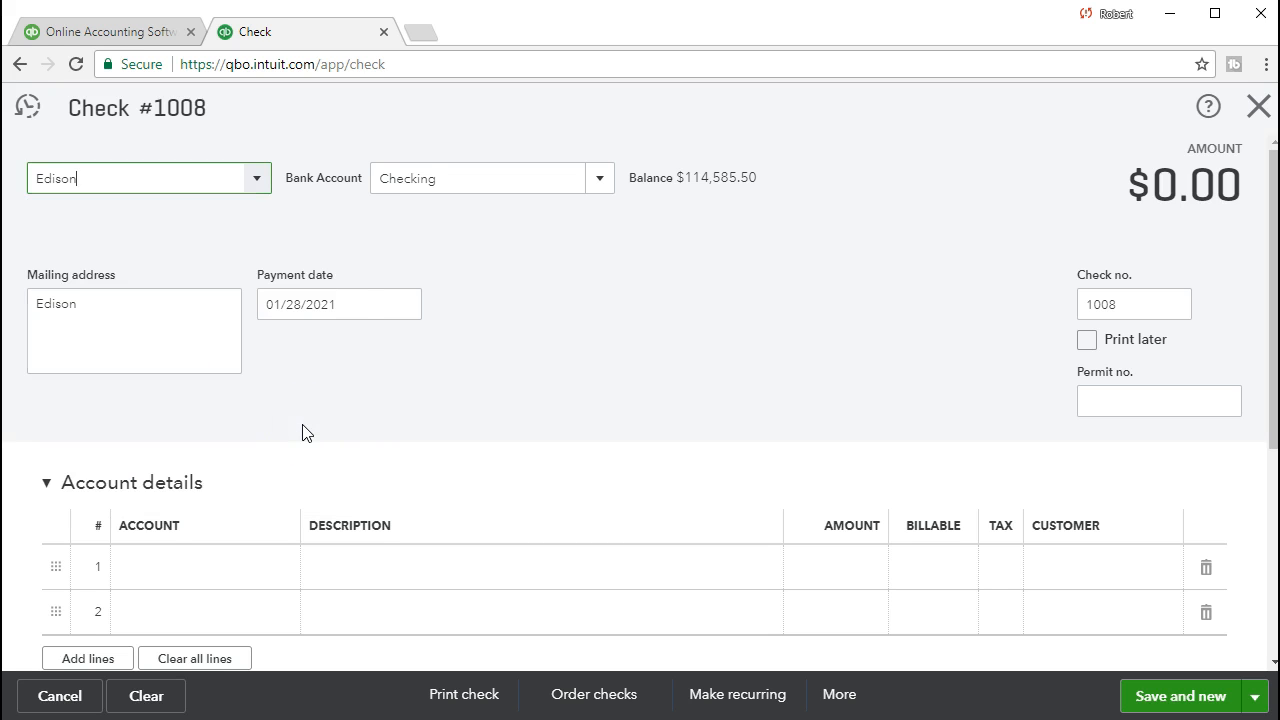
Step: Accept the Checking account, payment date 01/28/2021 and check number 1008 for Edison, and go to the first account details line
key("Tab")
key("Tab")
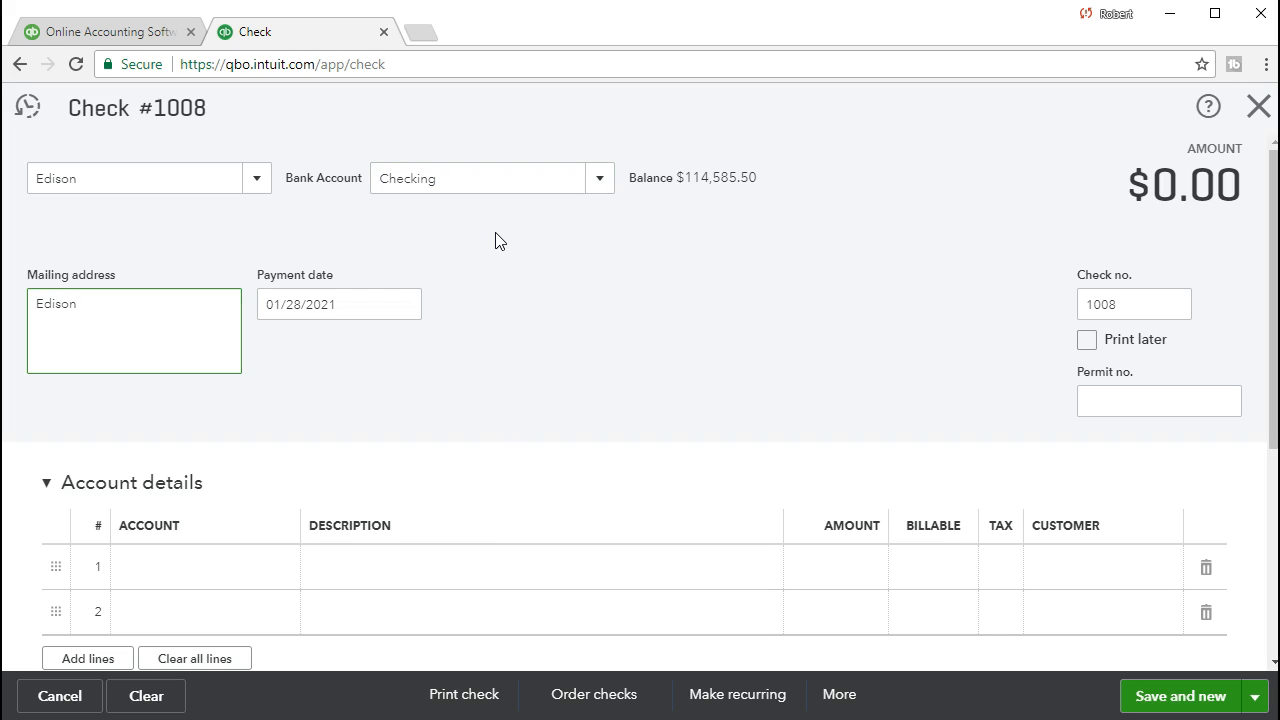
key("Tab")
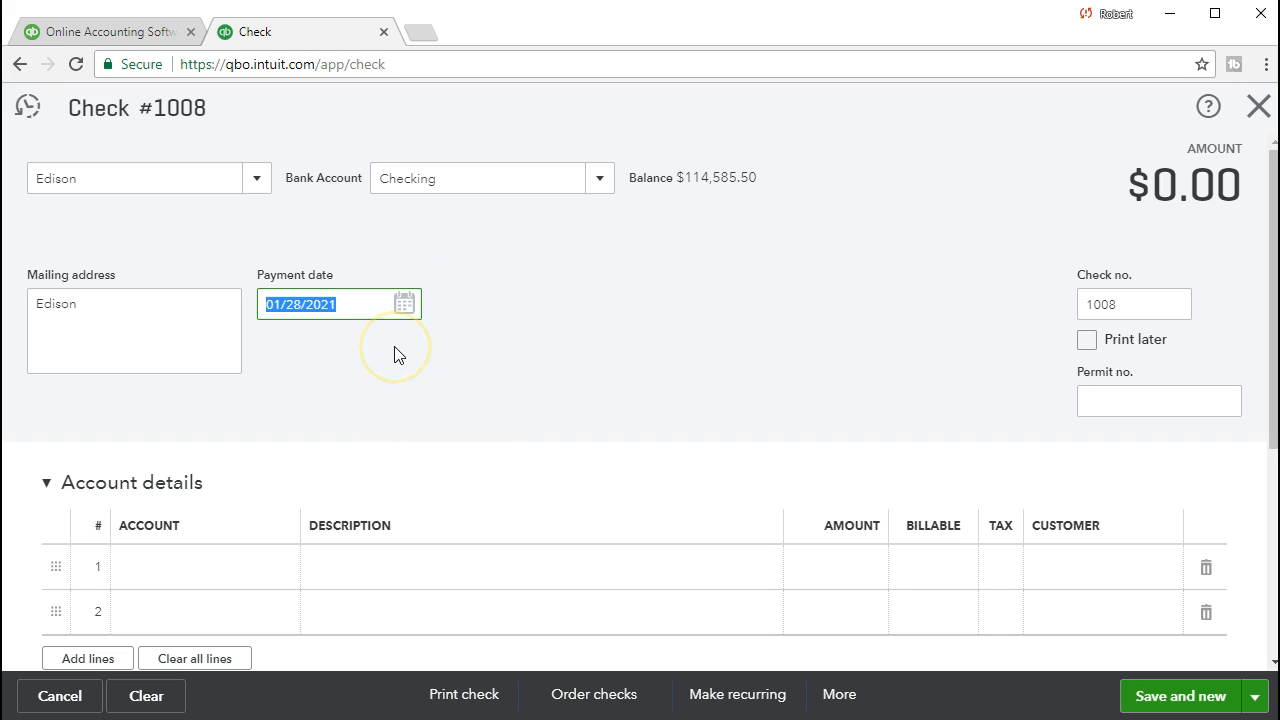
key("Tab")
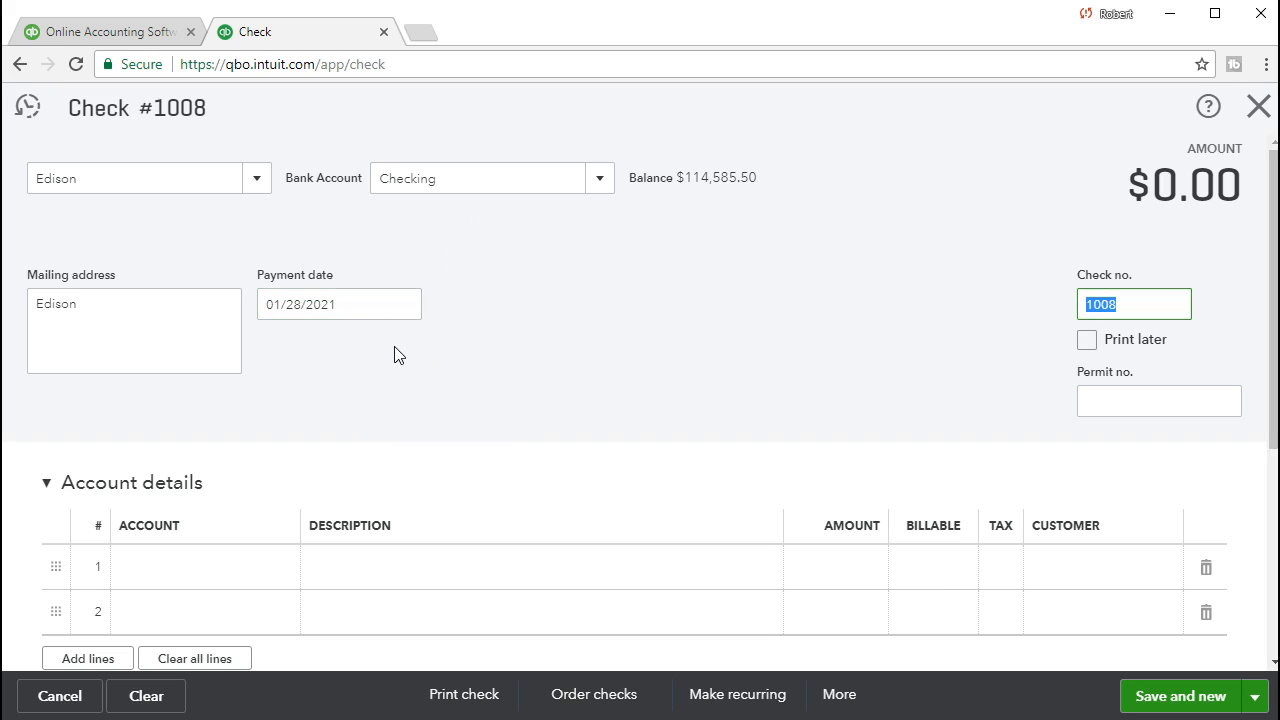
key("Tab")
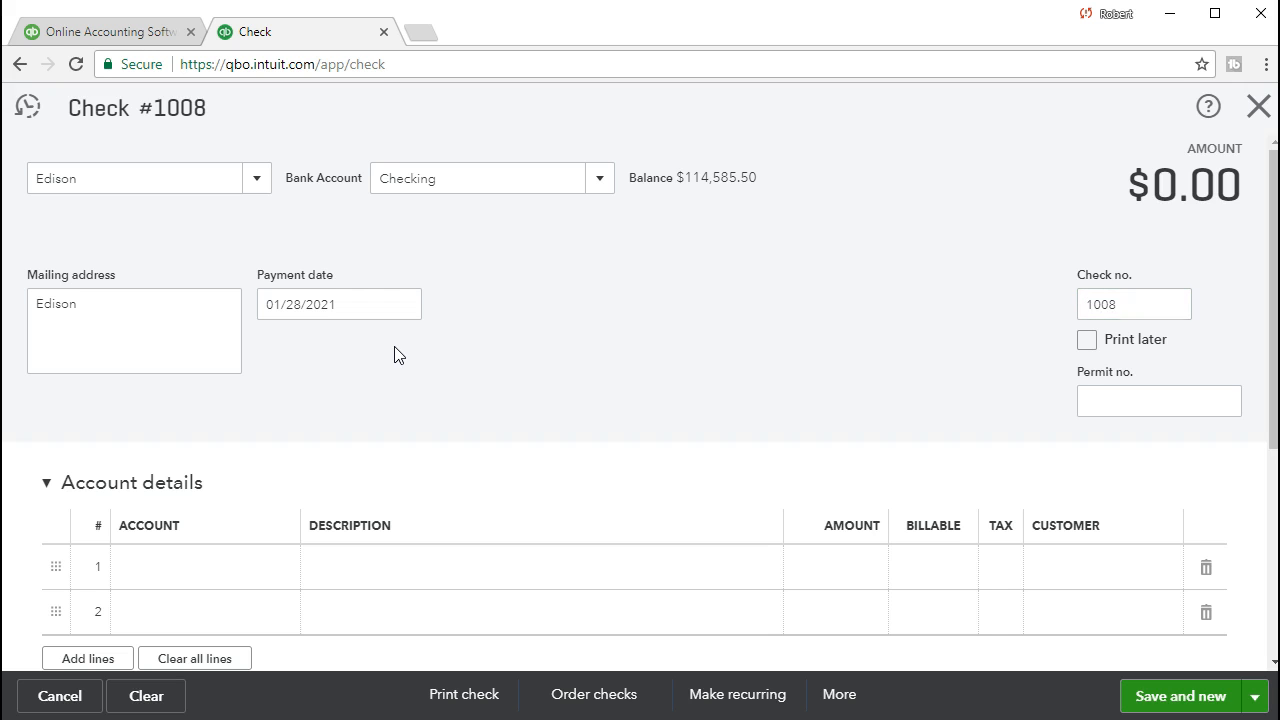
key("Tab")
key("Tab")
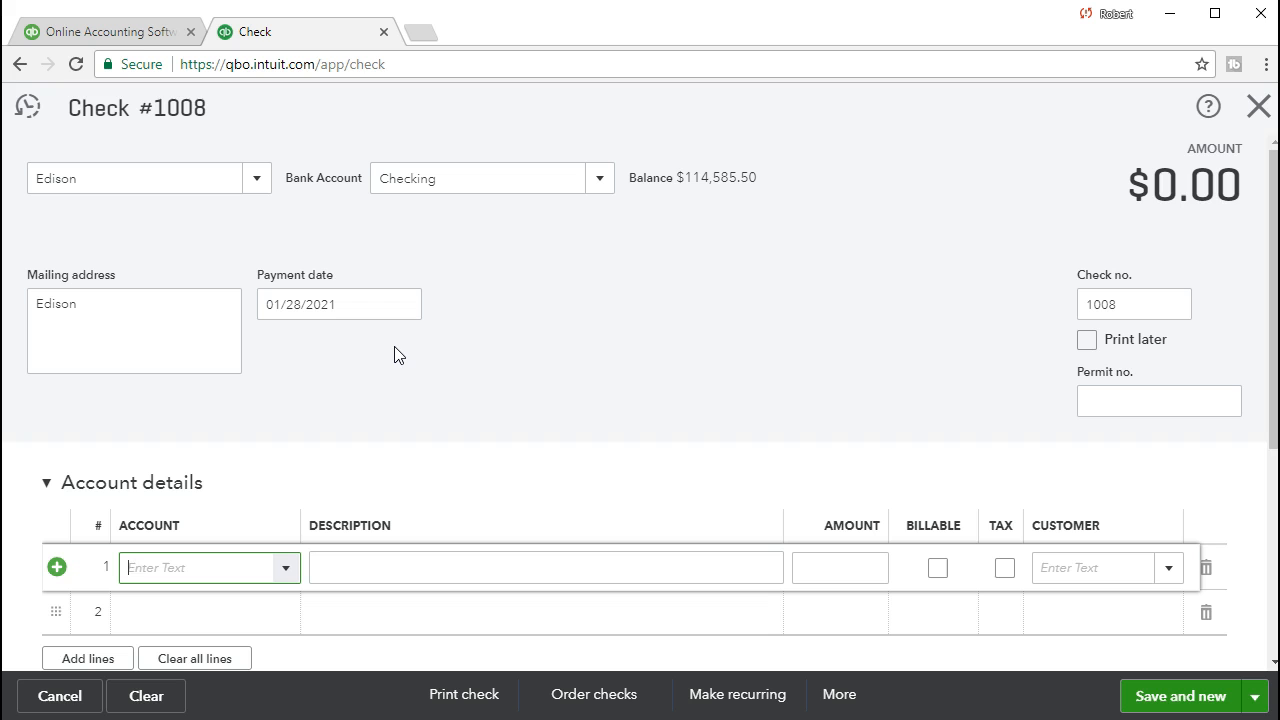
Step: Find the Utilities expense account and assign it to the first account details line of the Edison check
left_click(288, 569)
left_click(301, 452)
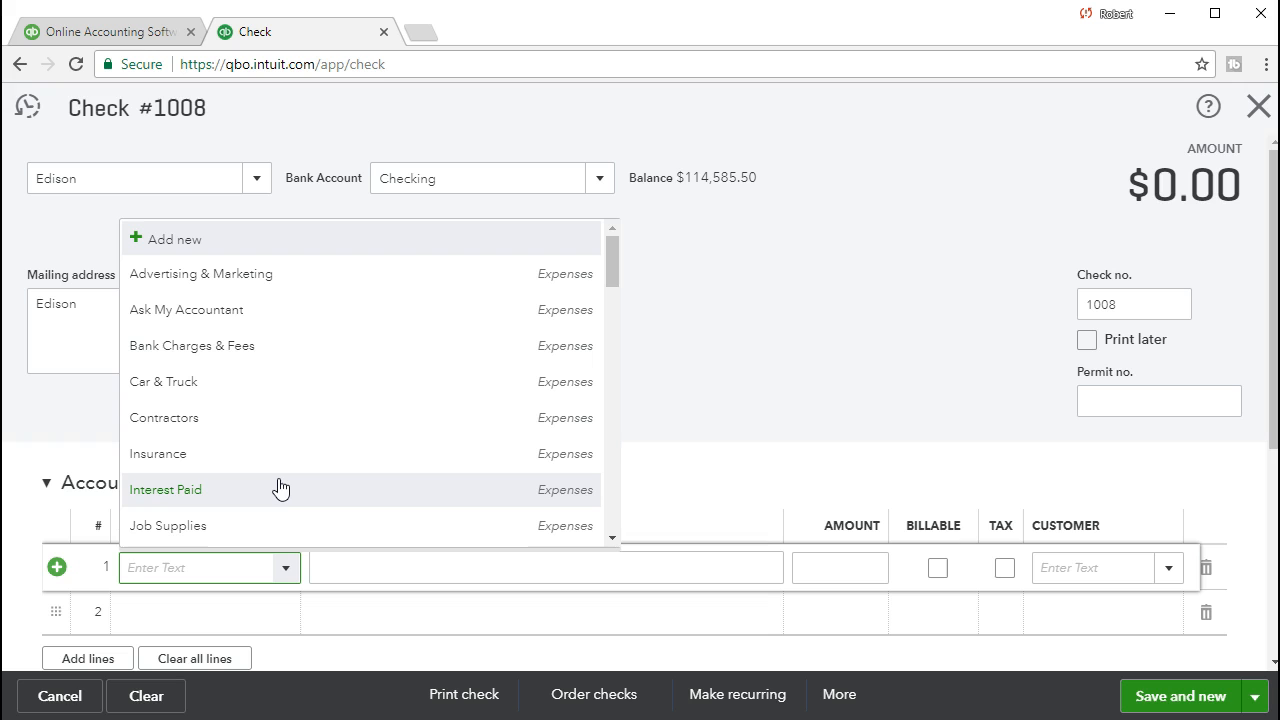
type("U")
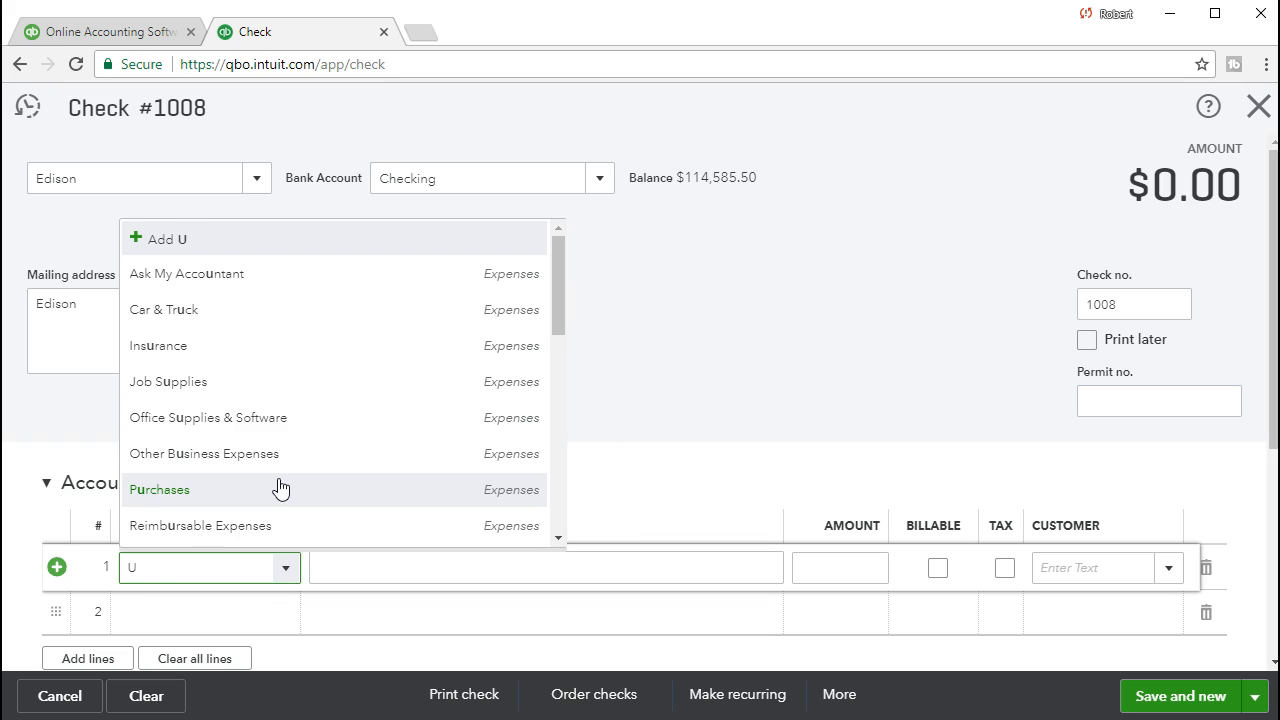
type("tilities")
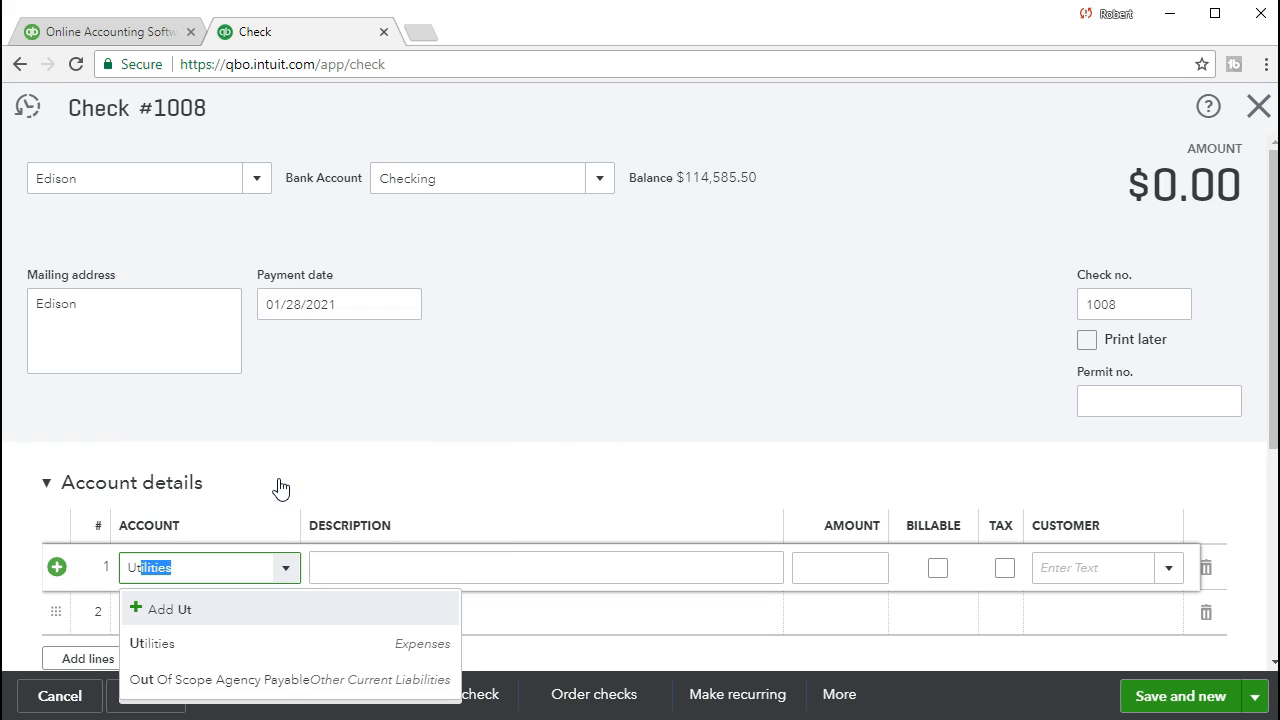
left_click(186, 646)
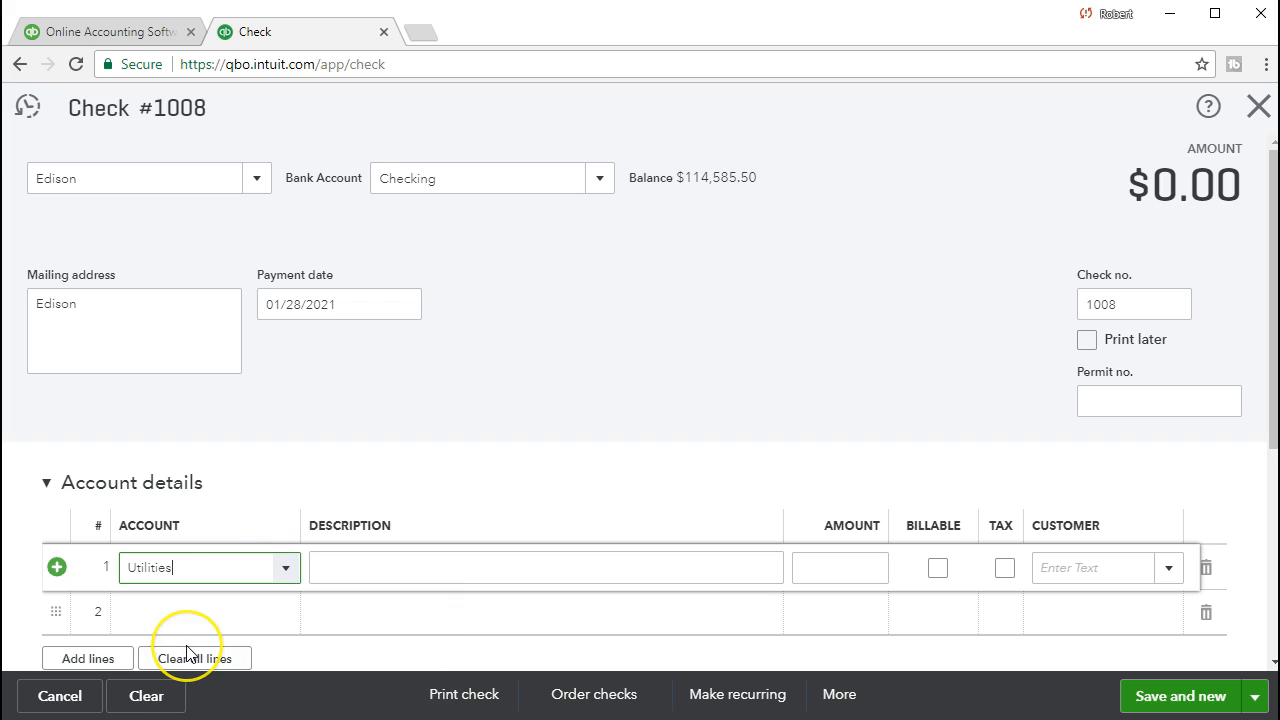
Step: Enter an amount of 620 on the Utilities line, then save the Edison check and start a new one
key("Tab")
key("Tab")
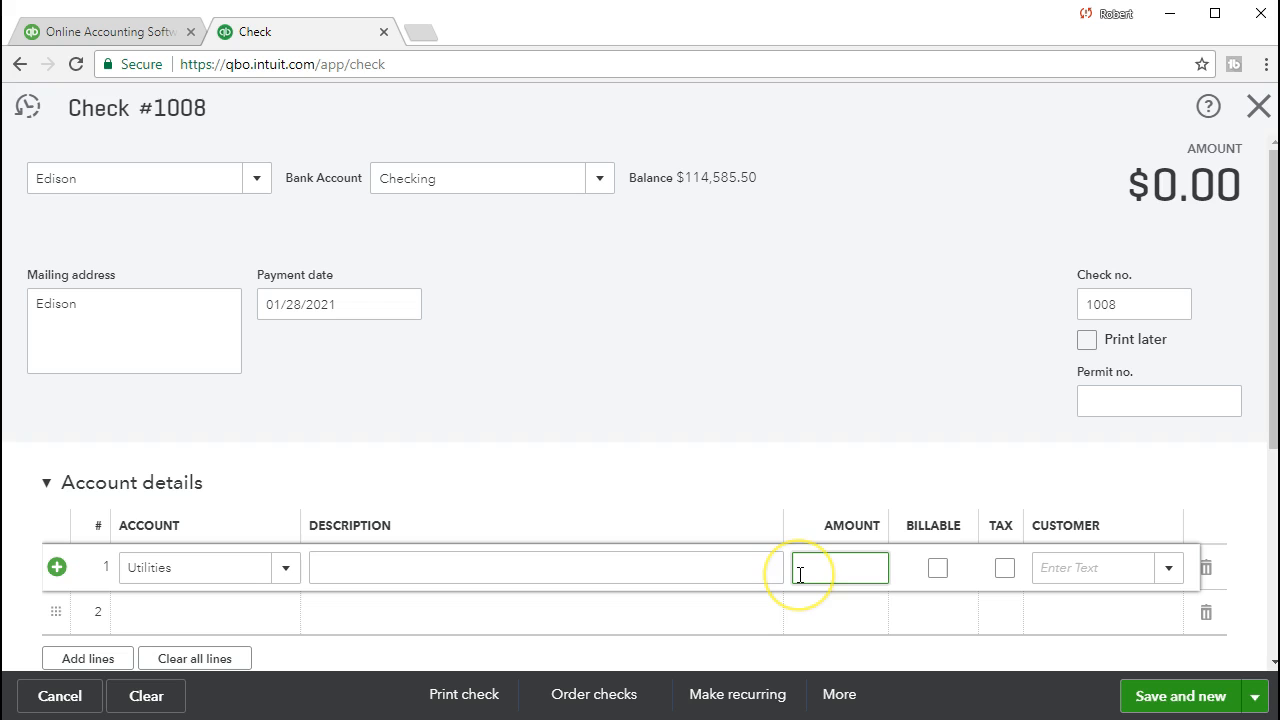
type("620")
key("Tab")
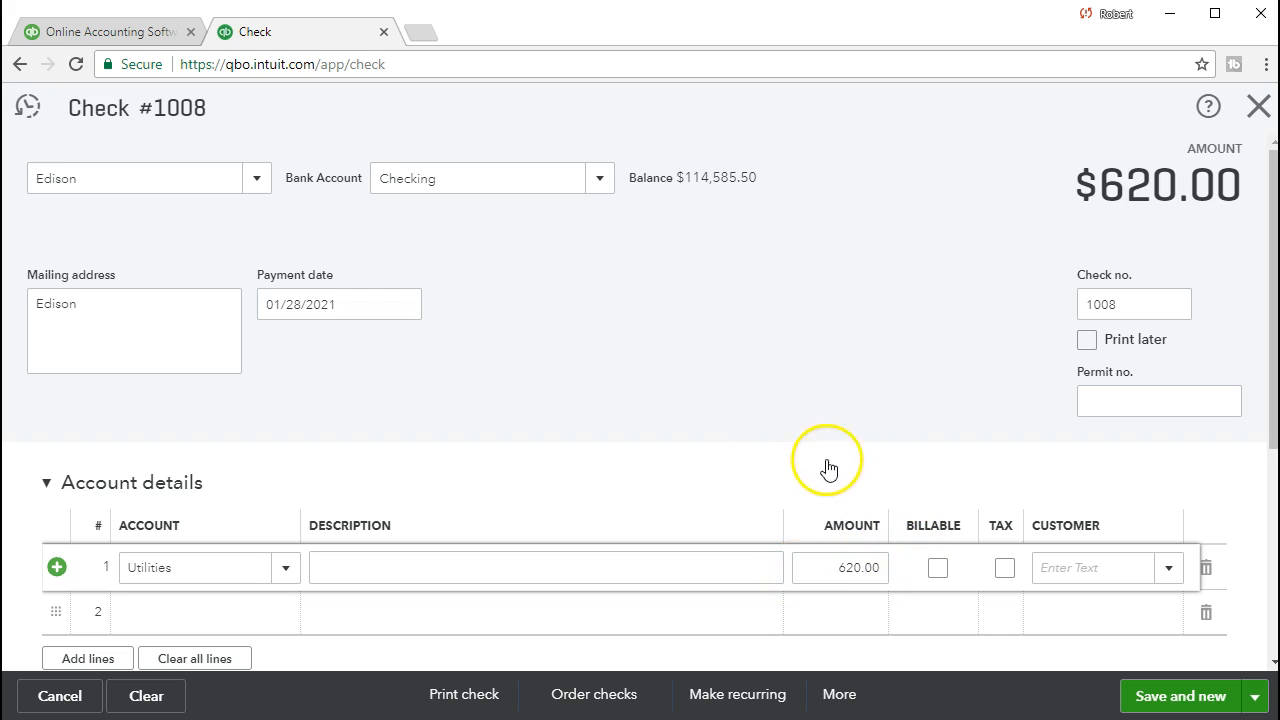
scroll(753, 424, "down", 1)
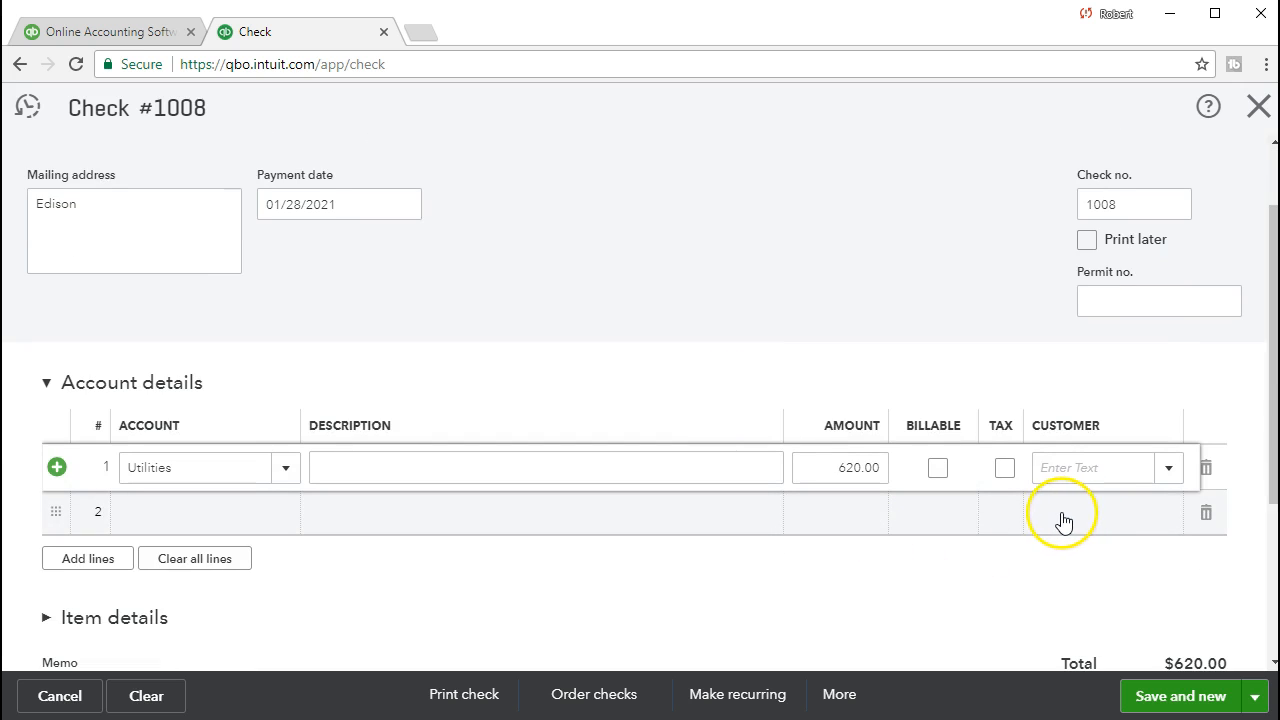
scroll(714, 560, "up", 1)
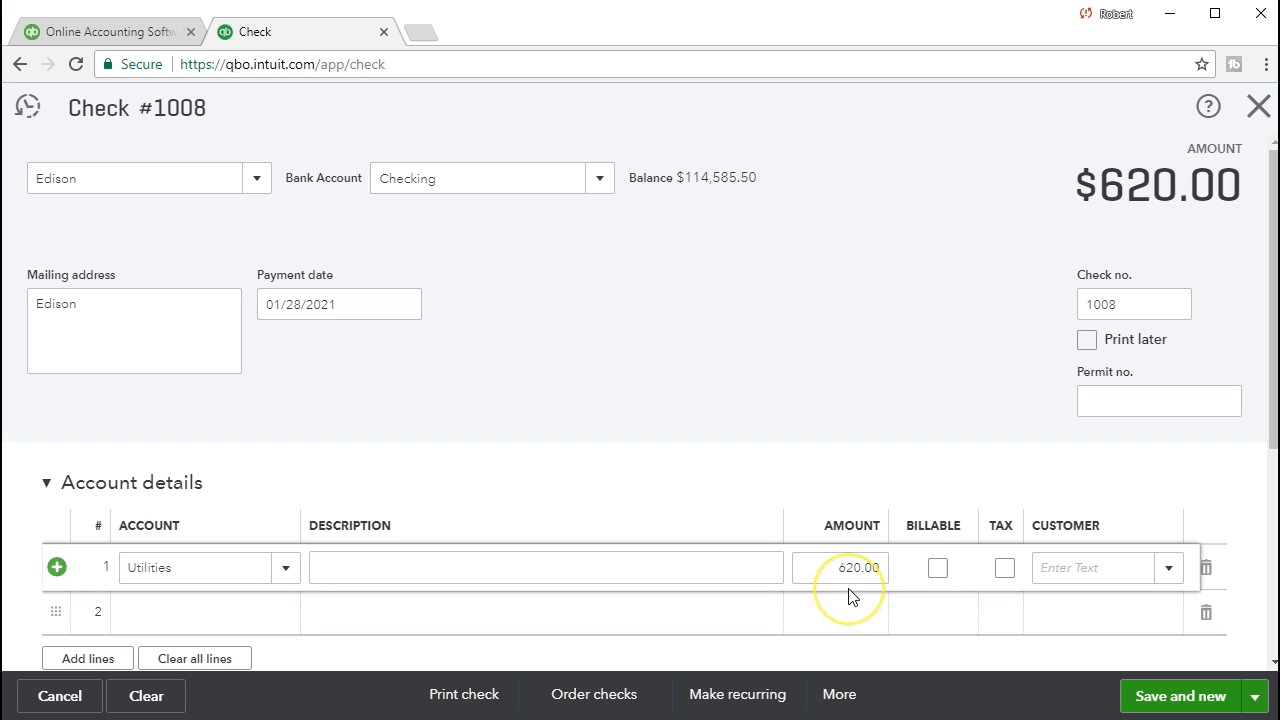
left_click(1178, 696)
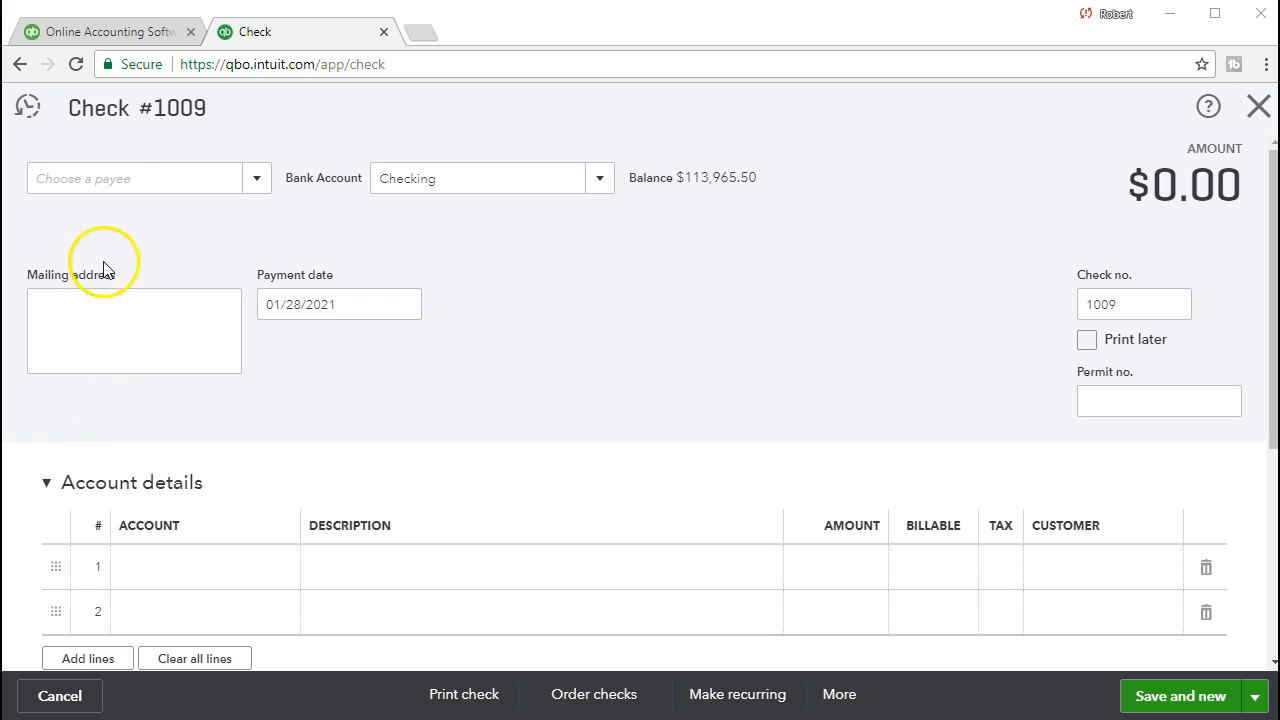
Step: Add Verizon as a new vendor and use it as the payee of the new check
left_click(110, 176)
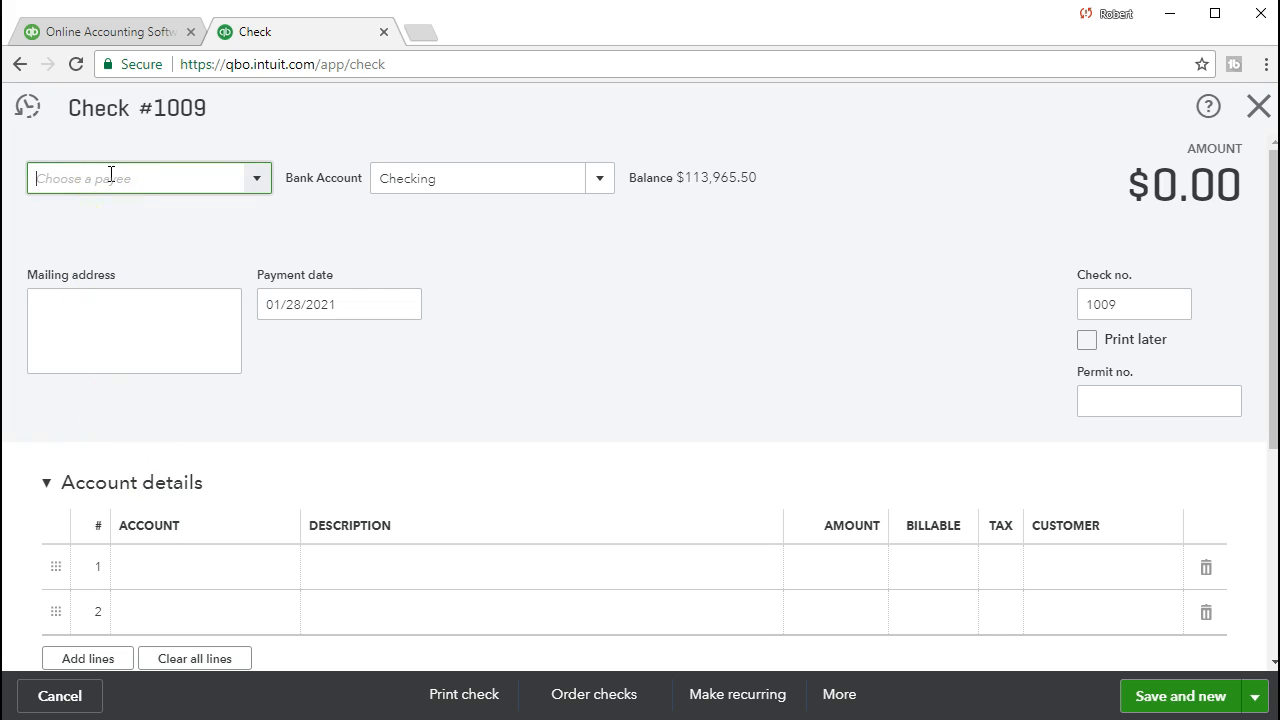
type("V")
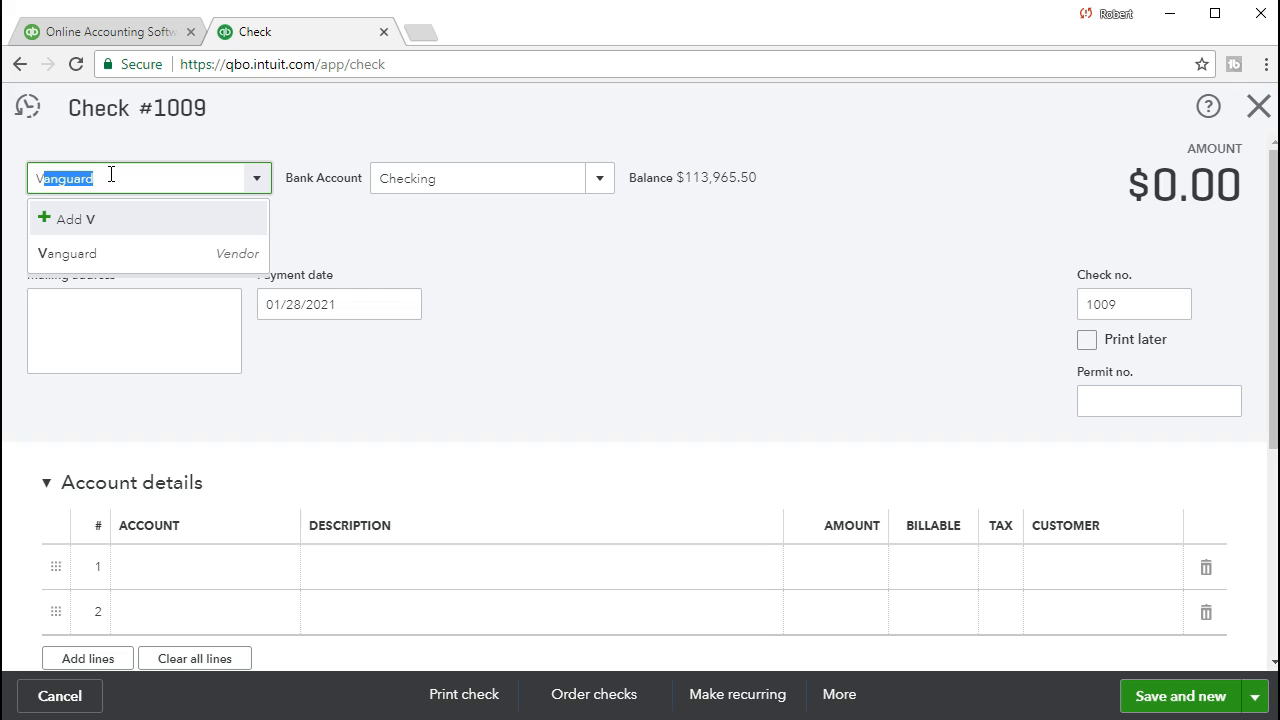
type("eriza")
key("BackSpace")
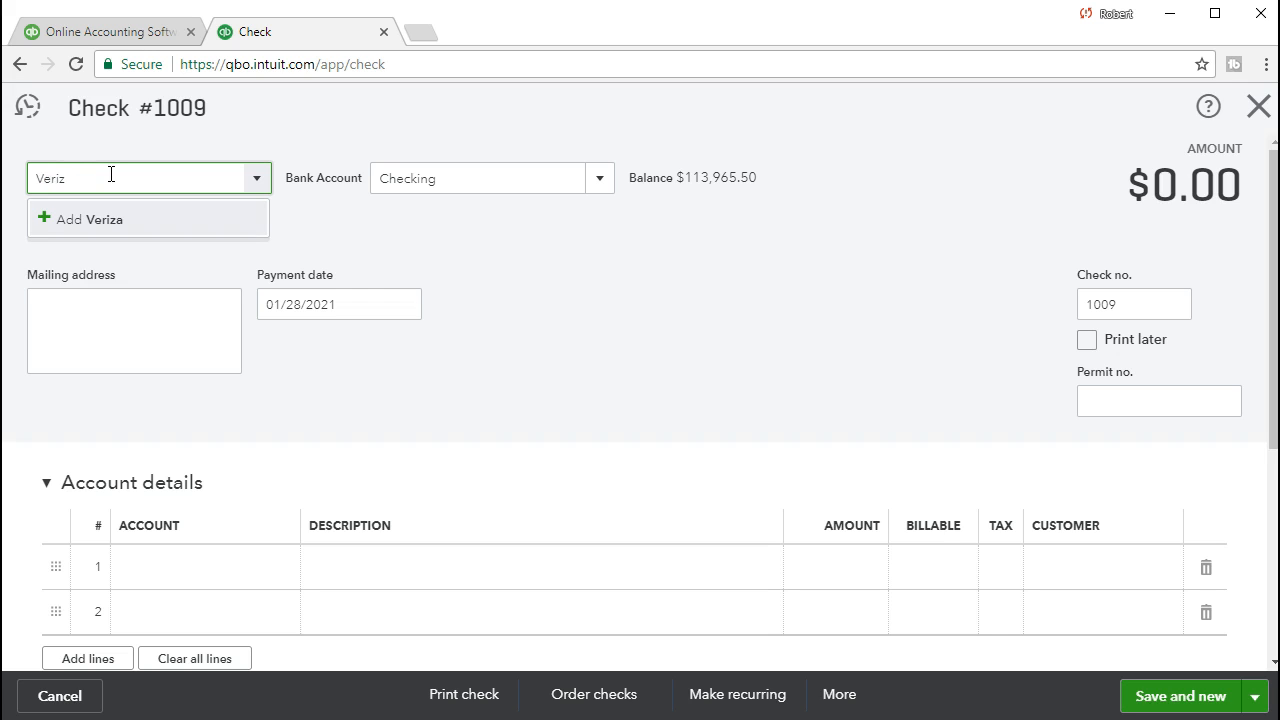
type("on")
left_click(115, 221)
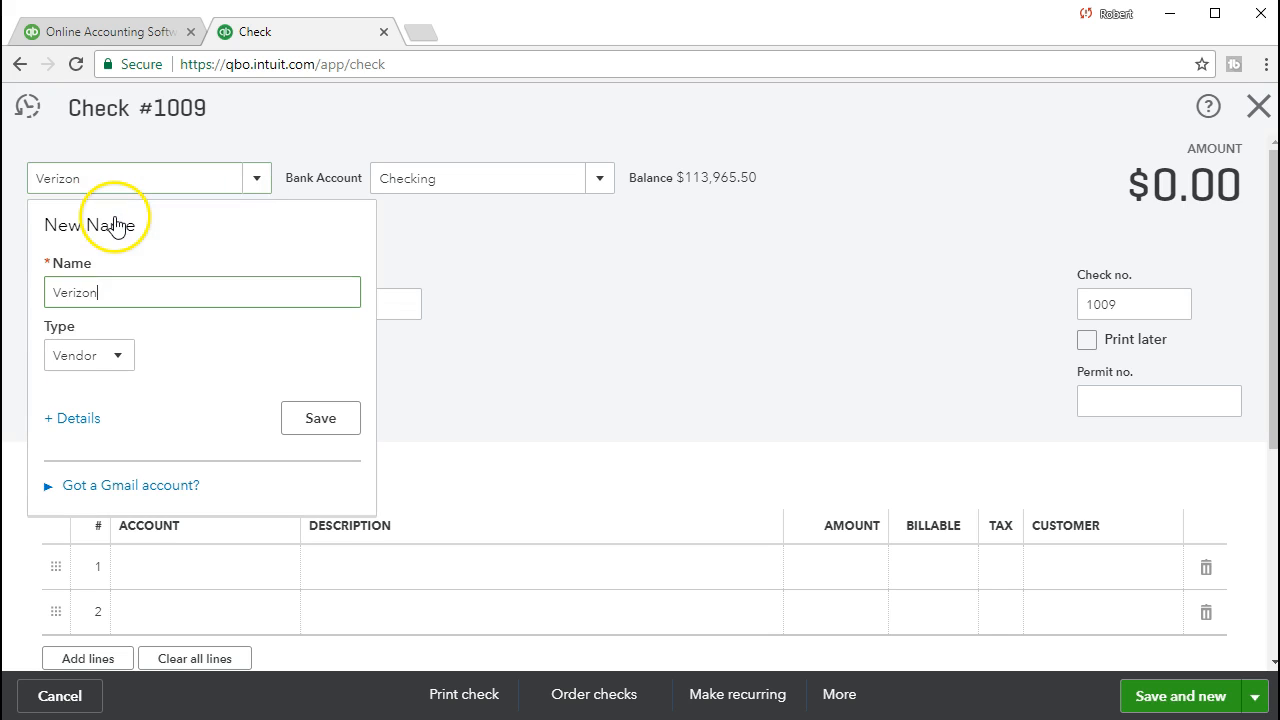
left_click(308, 420)
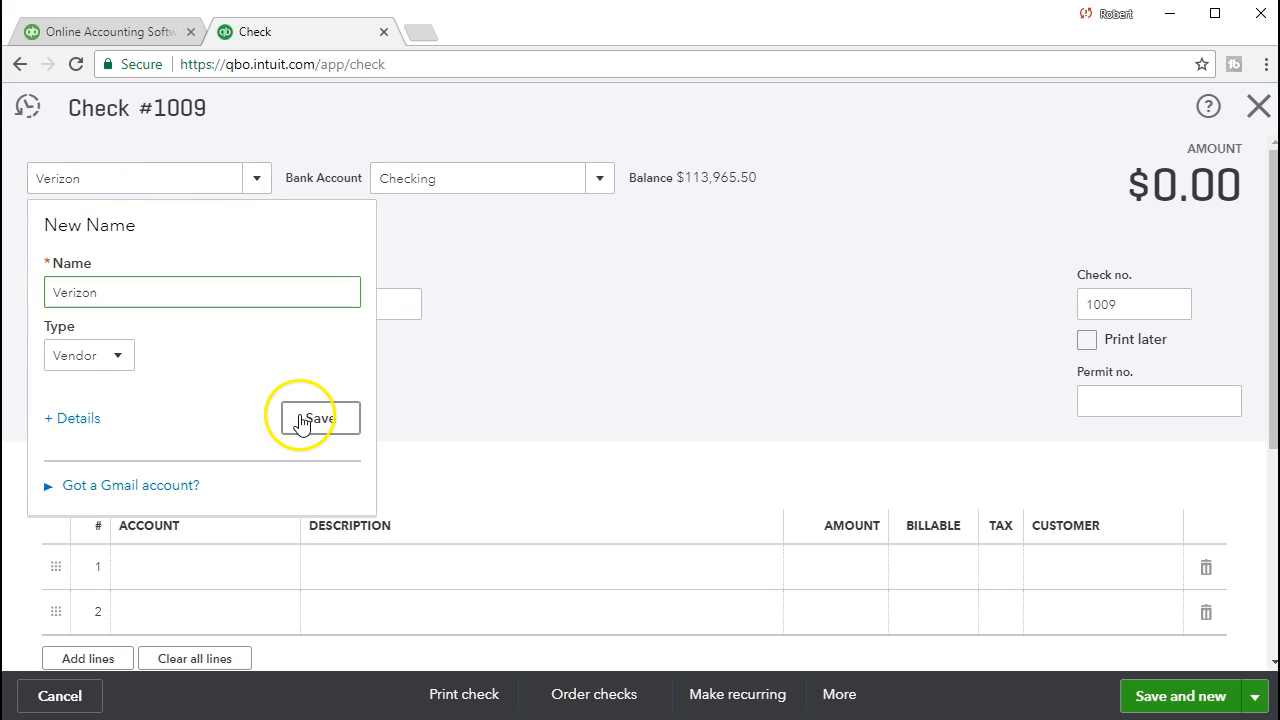
left_click(311, 401)
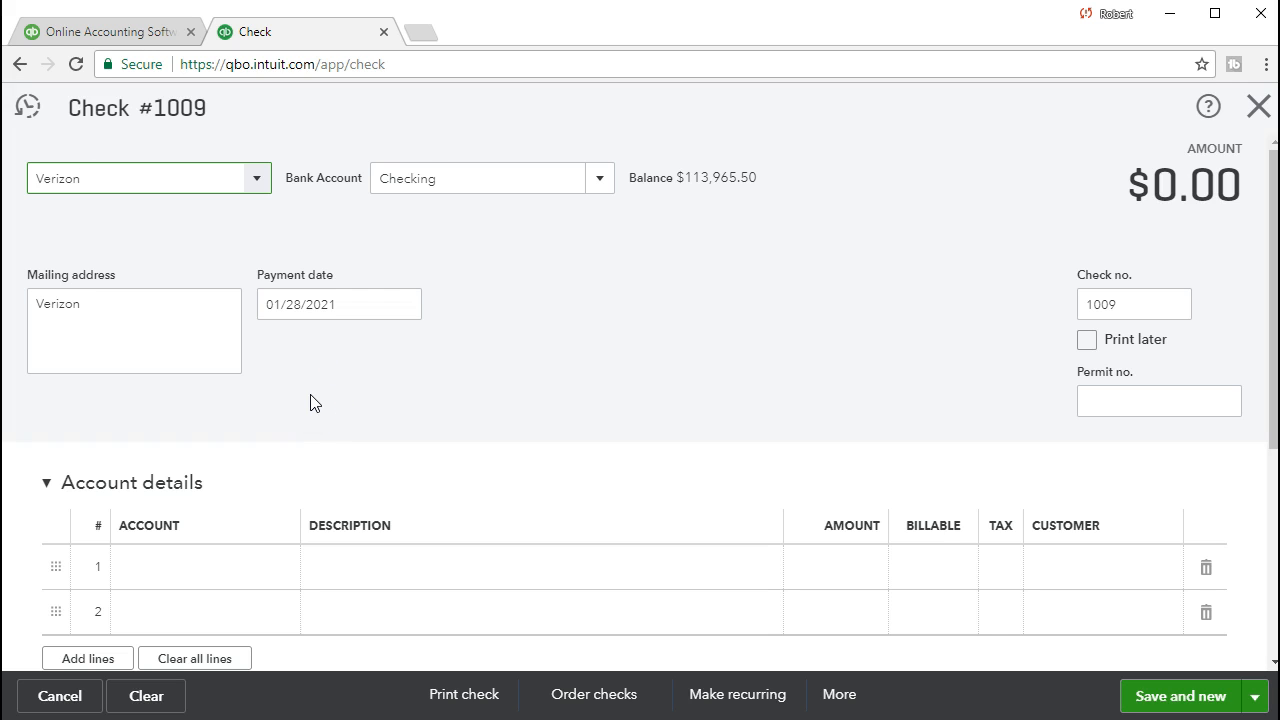
Step: Accept the Checking account, payment date 01/28/2021 and check number 1009 for Verizon, and go to the first account details line
key("Tab")
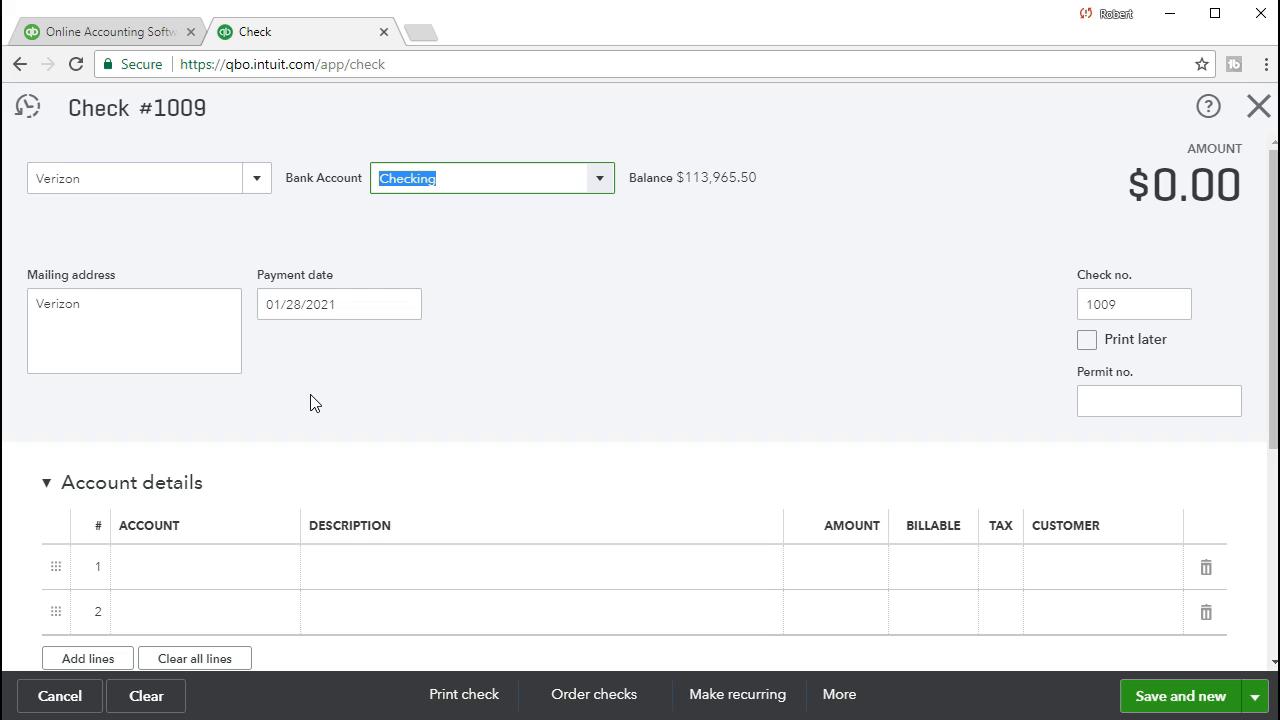
key("Tab")
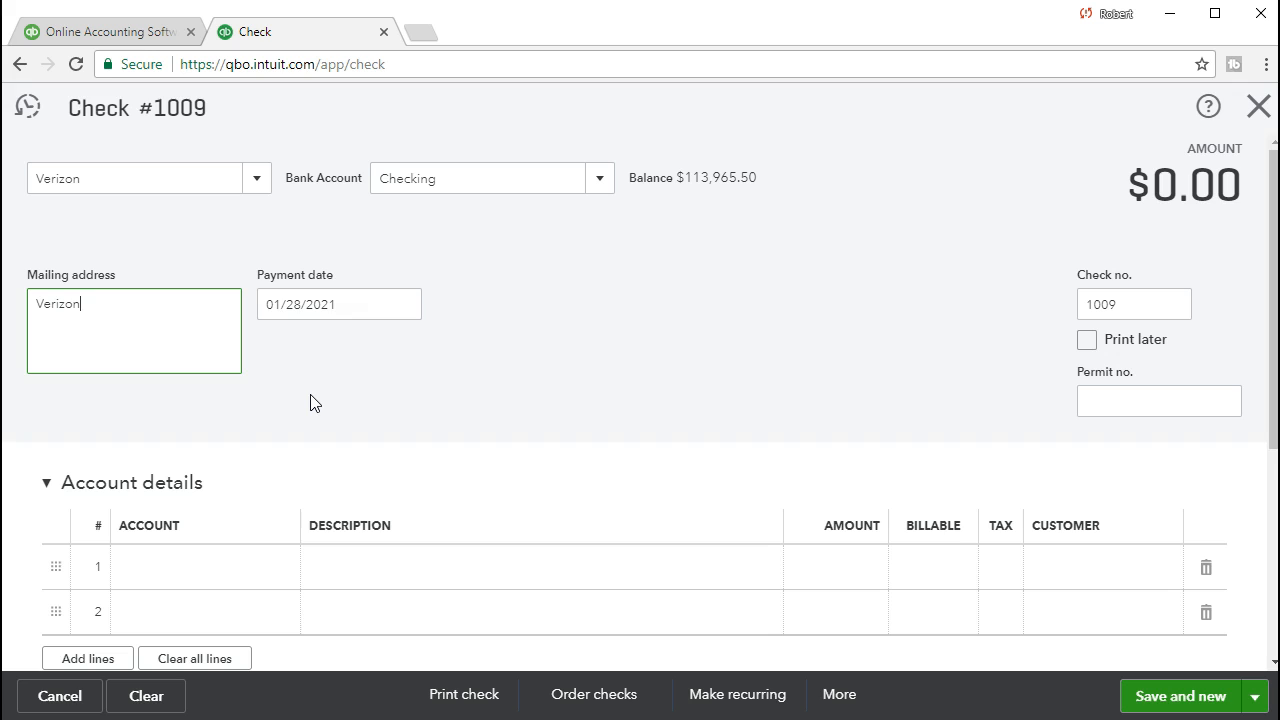
key("Tab")
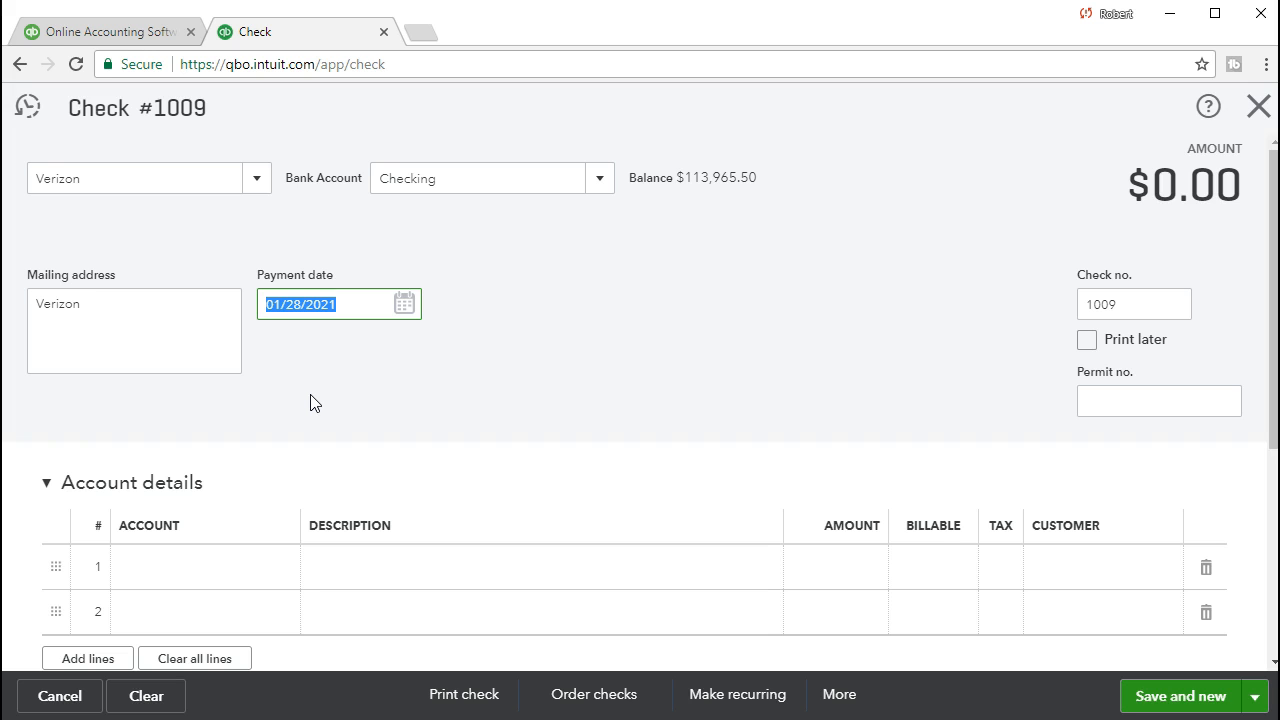
key("Tab")
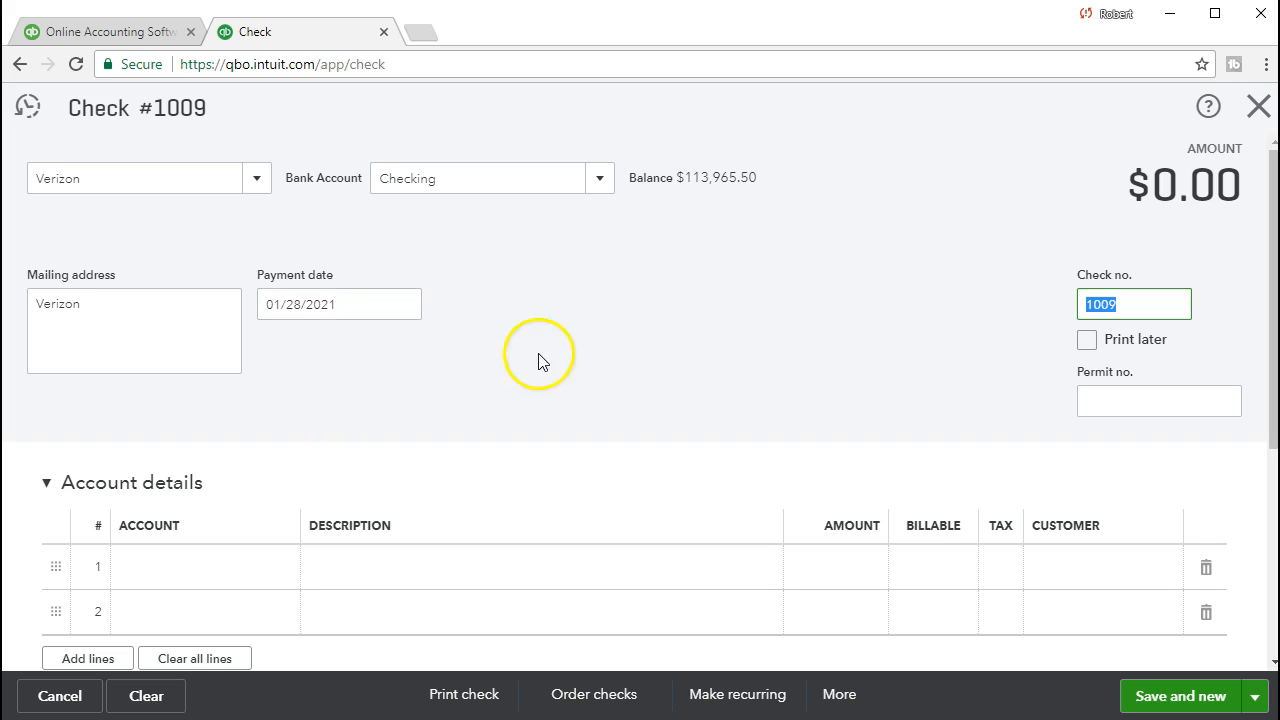
left_click(614, 362)
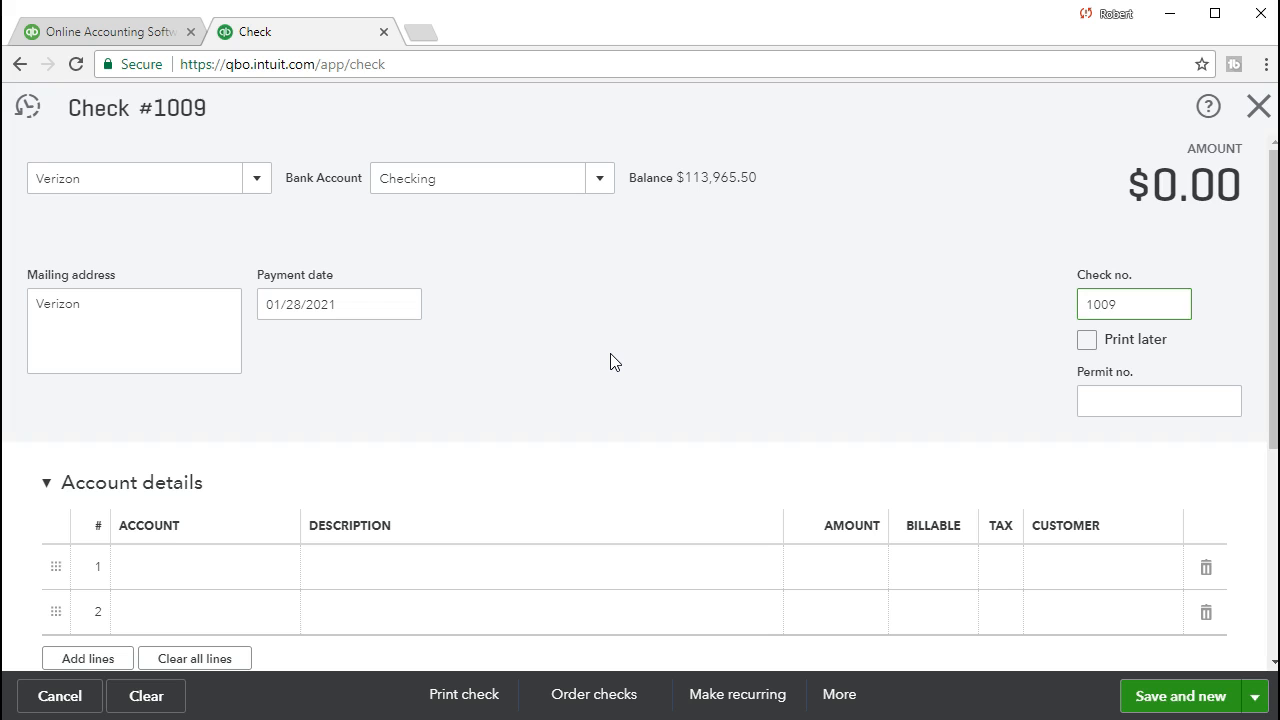
key("Tab")
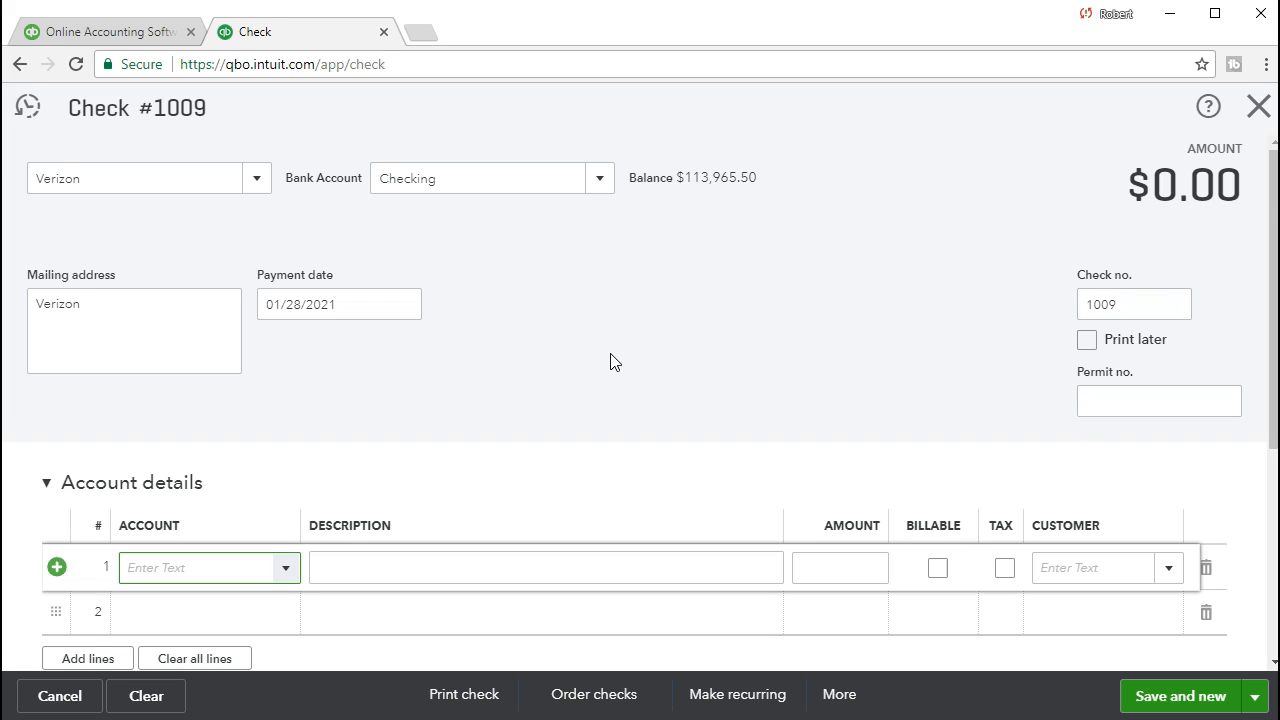
Step: Look through the account list for a telephone account and start adding a new account named Telephone Expense on the first line
scroll(614, 362, "down", 1)
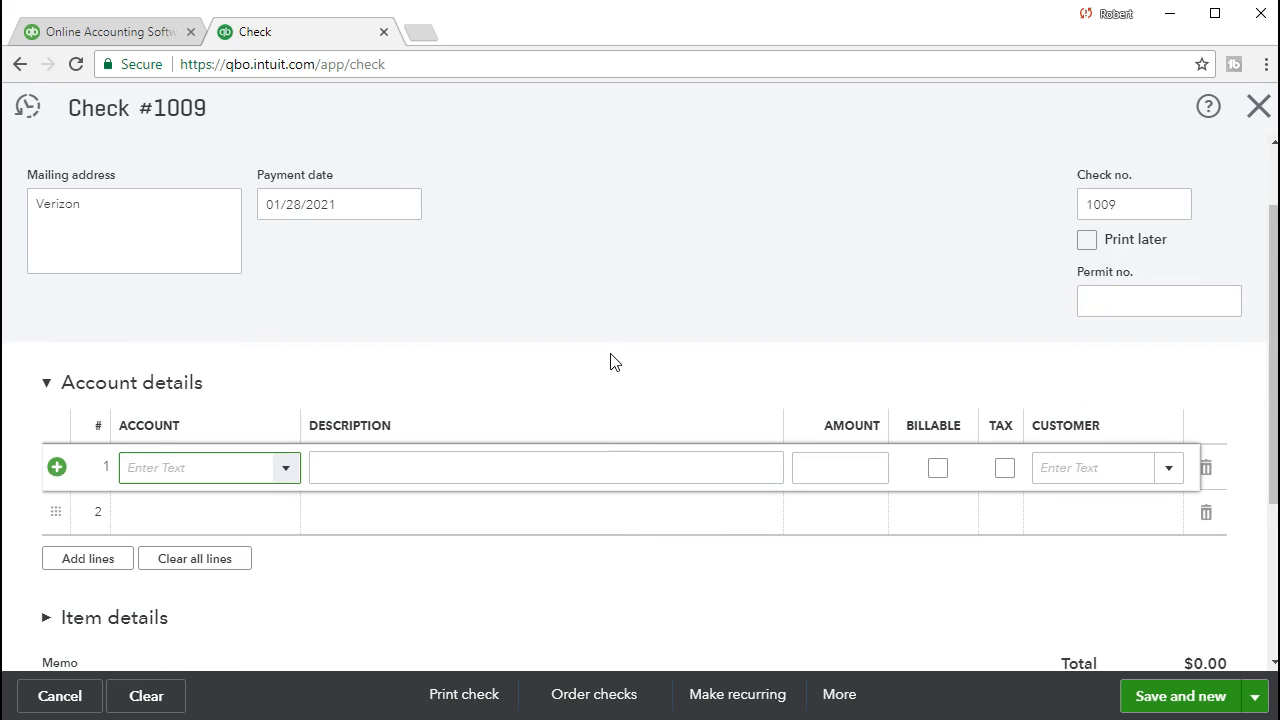
left_click(286, 476)
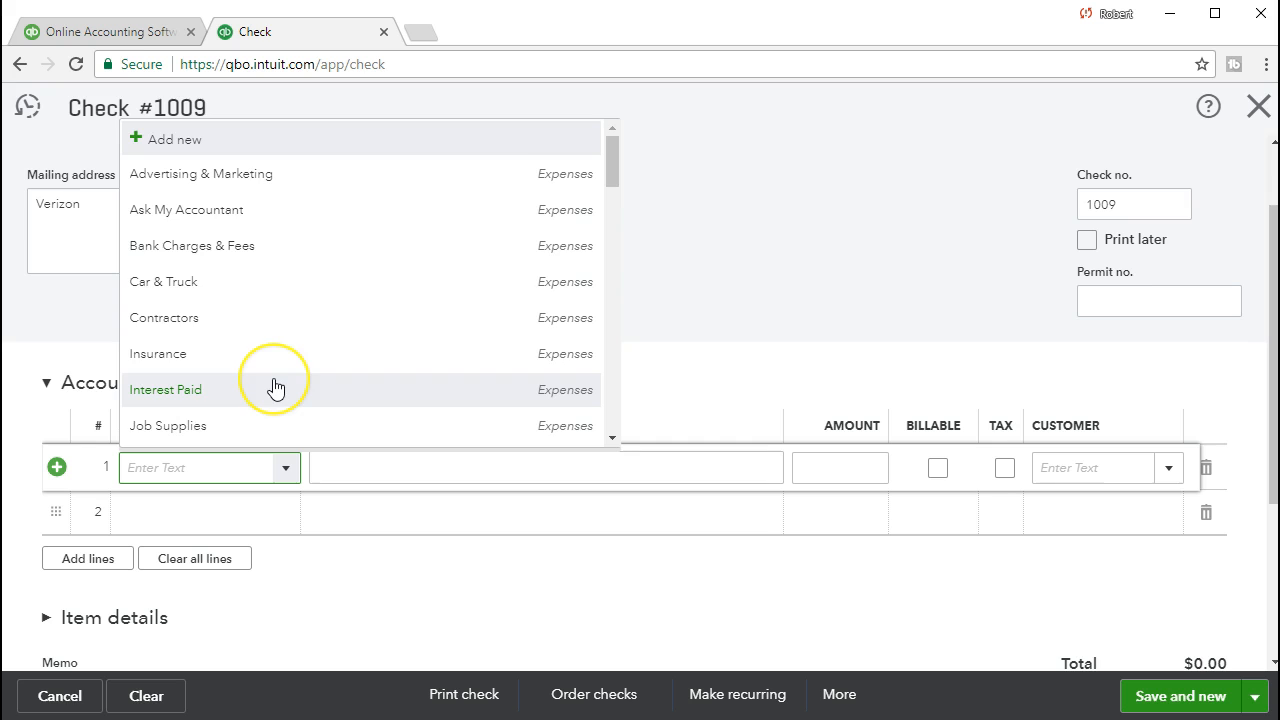
scroll(275, 388, "down", 3)
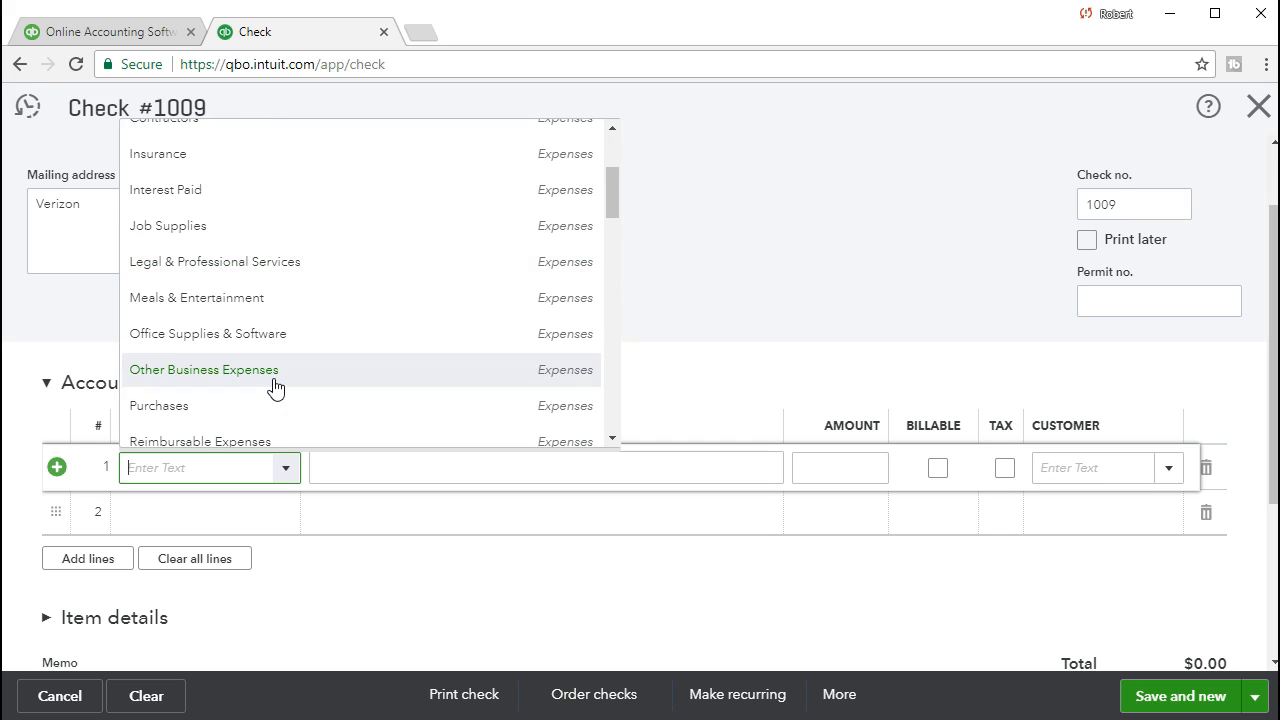
scroll(275, 388, "down", 3)
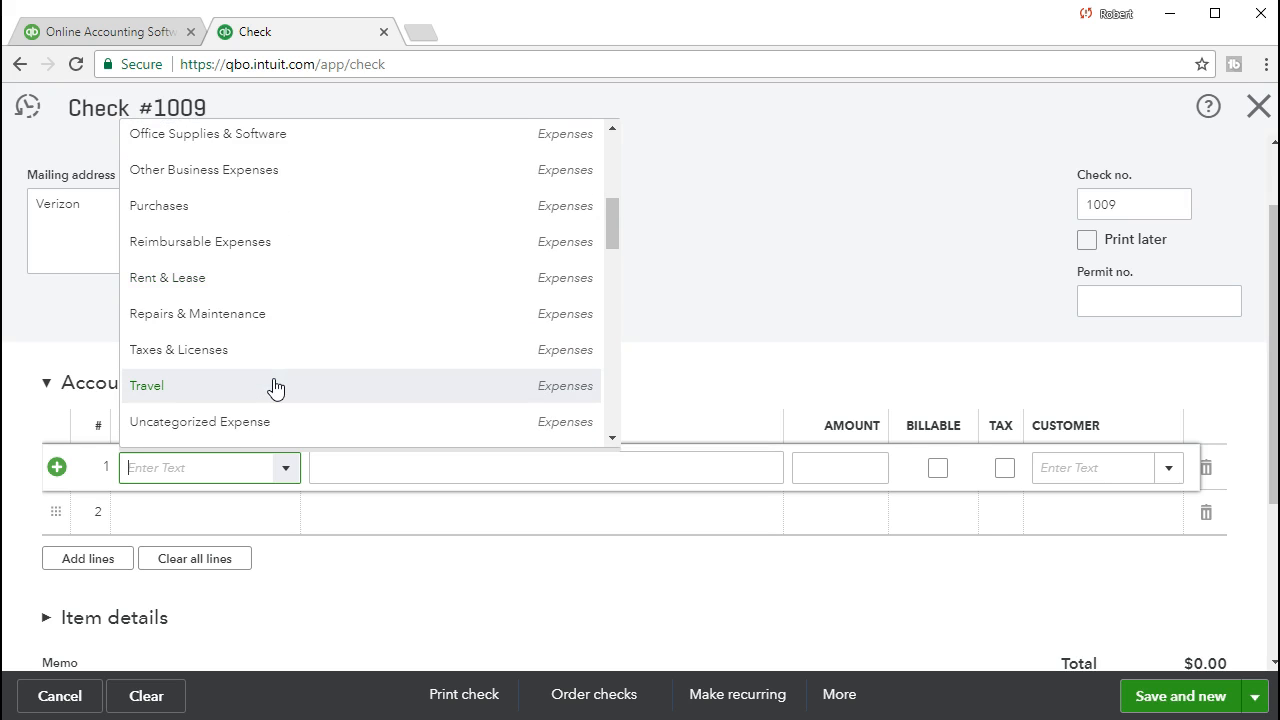
scroll(275, 388, "down", 1)
scroll(275, 388, "down", 1)
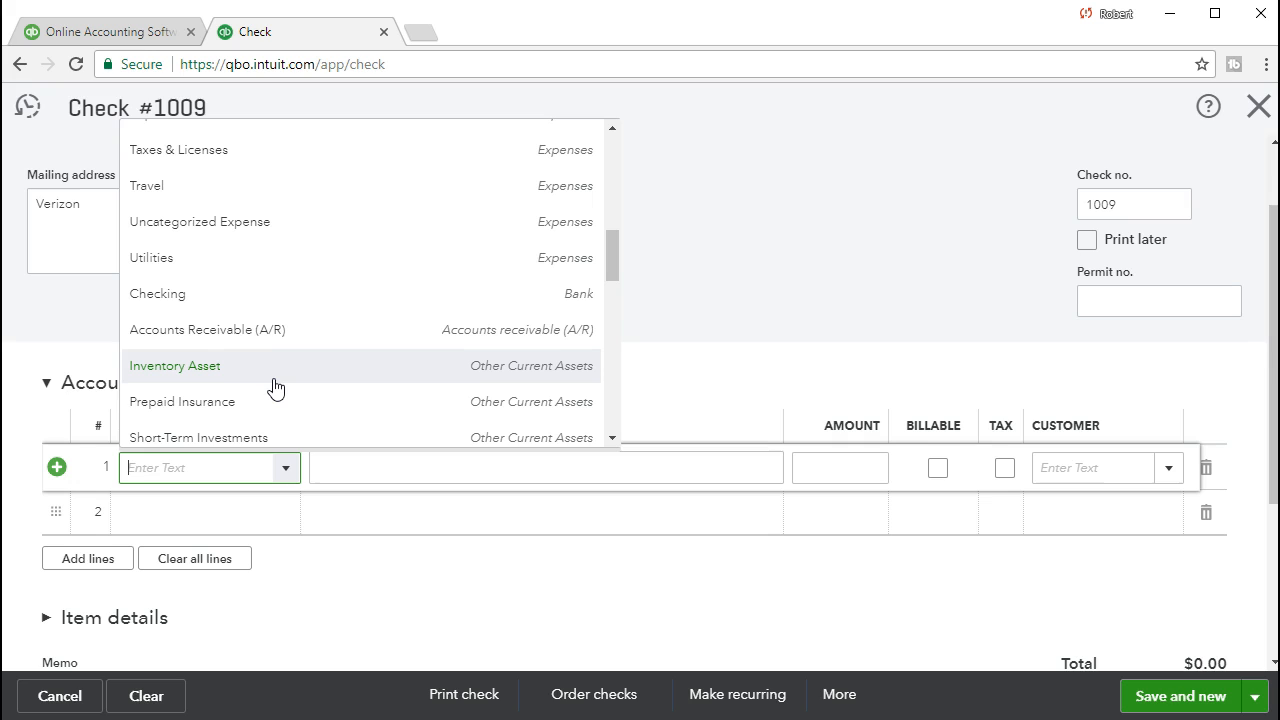
left_click(275, 386)
type("Te")
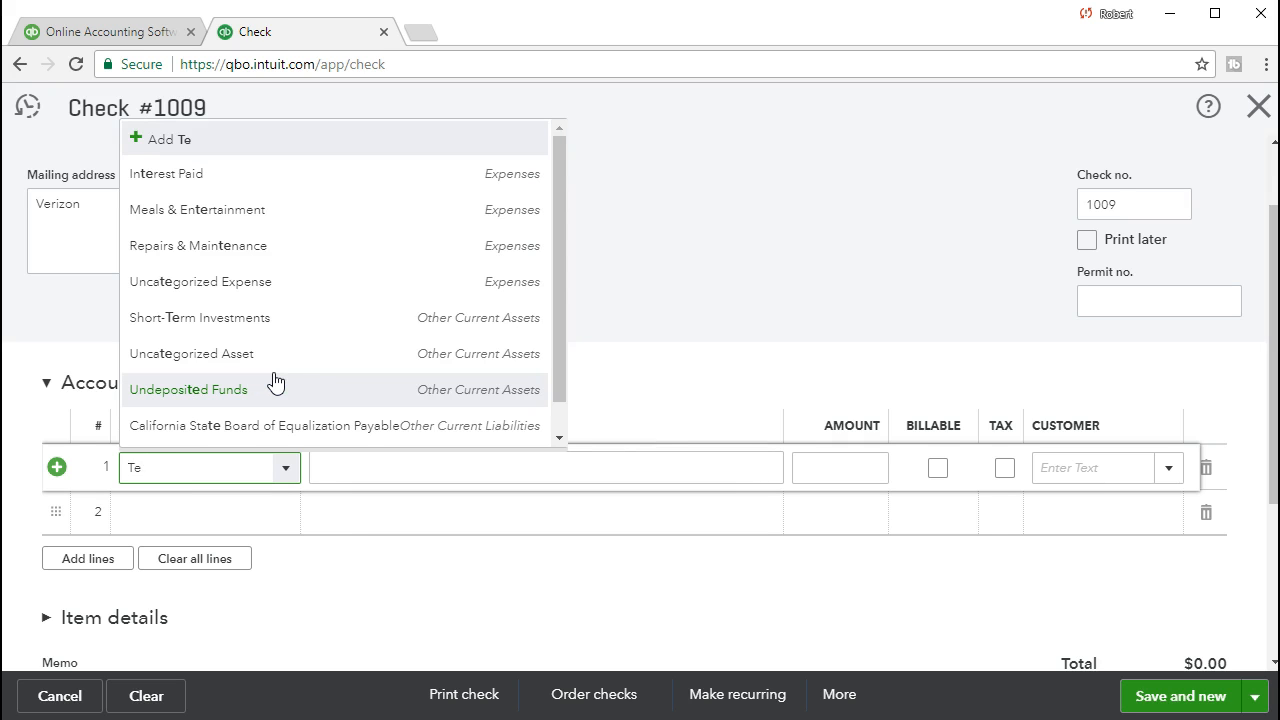
type("l")
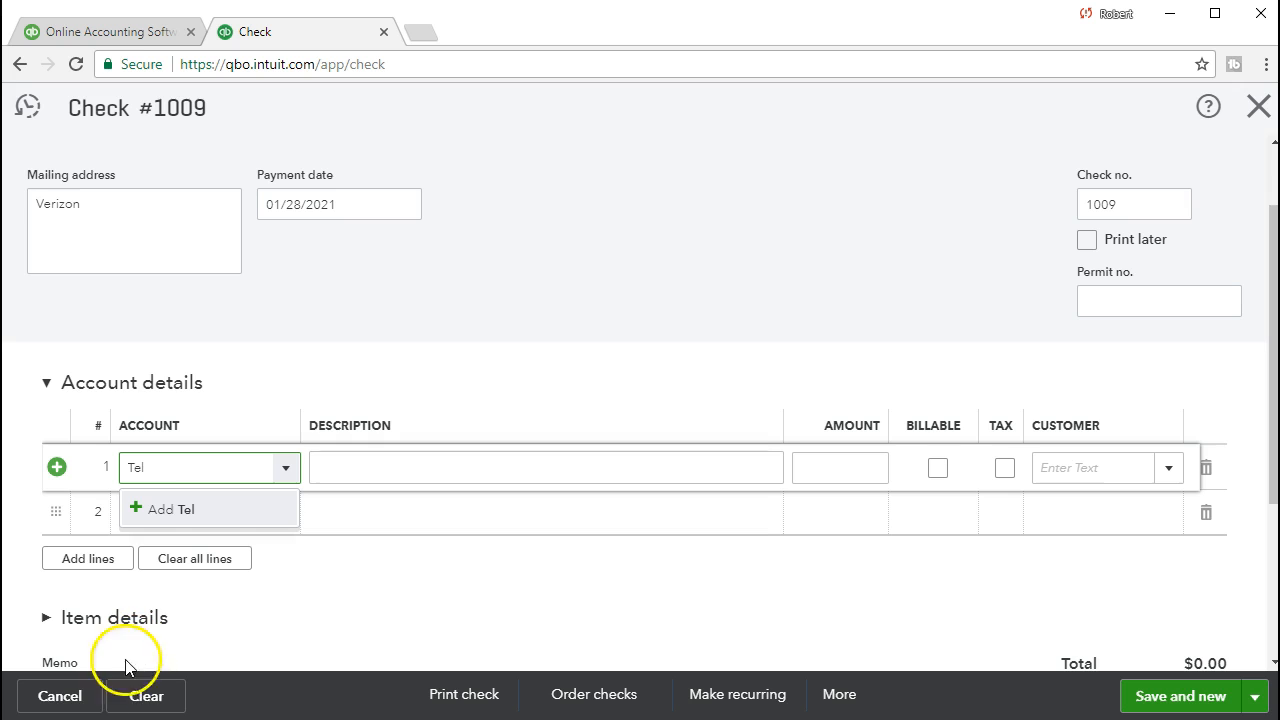
type("ephone Expense")
left_click(193, 512)
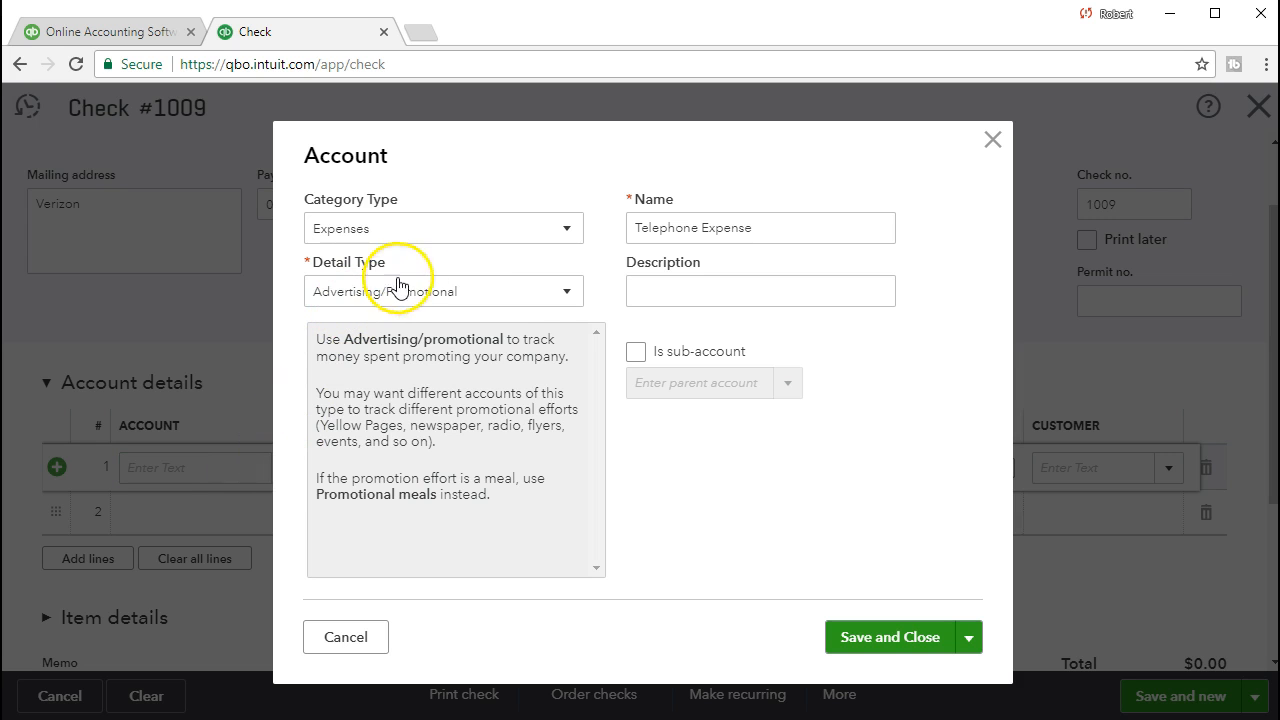
Step: Set the Telephone Expense account's detail type to Utilities under the Expenses category and save it to the check line
triple_click(778, 231)
left_click(780, 232)
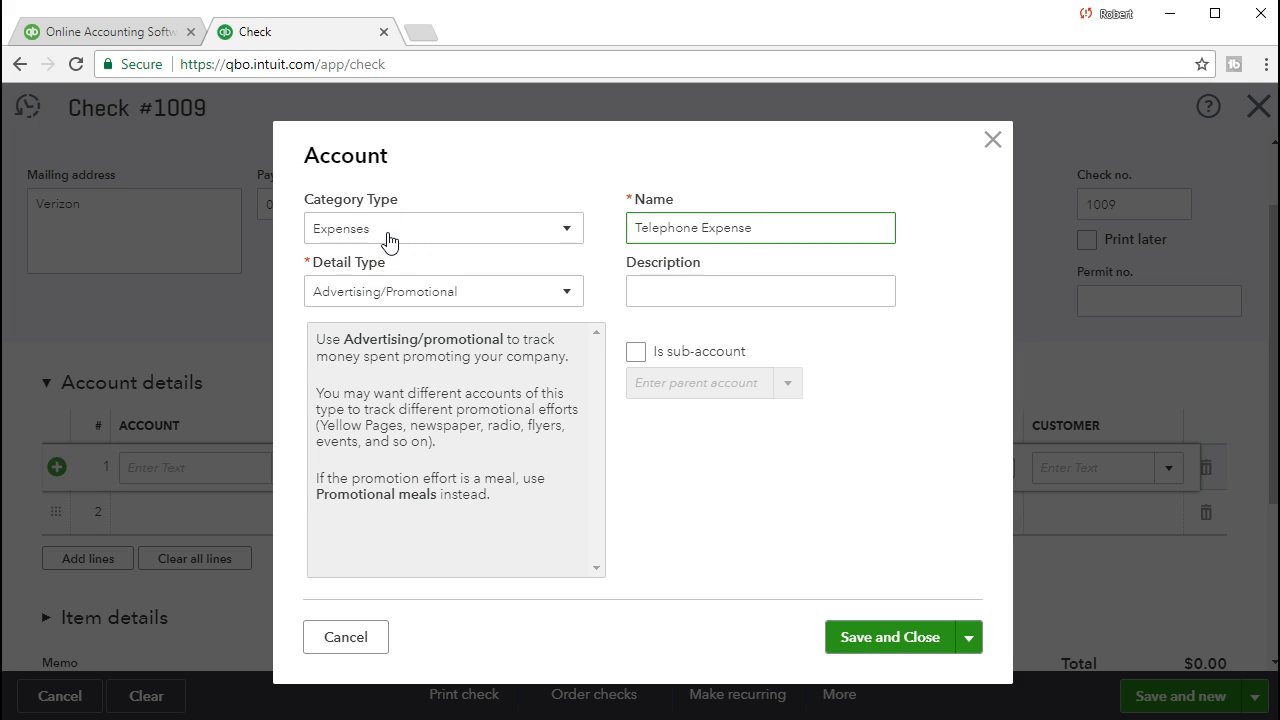
left_click(729, 252)
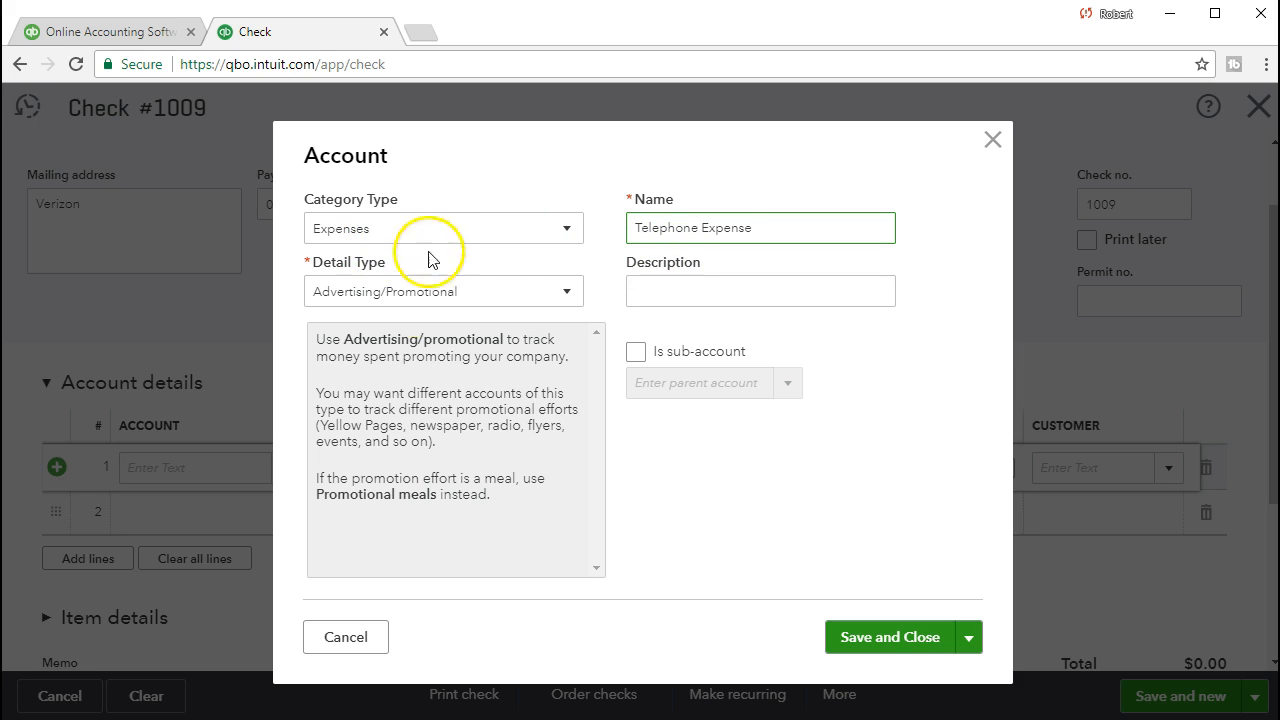
left_click(568, 297)
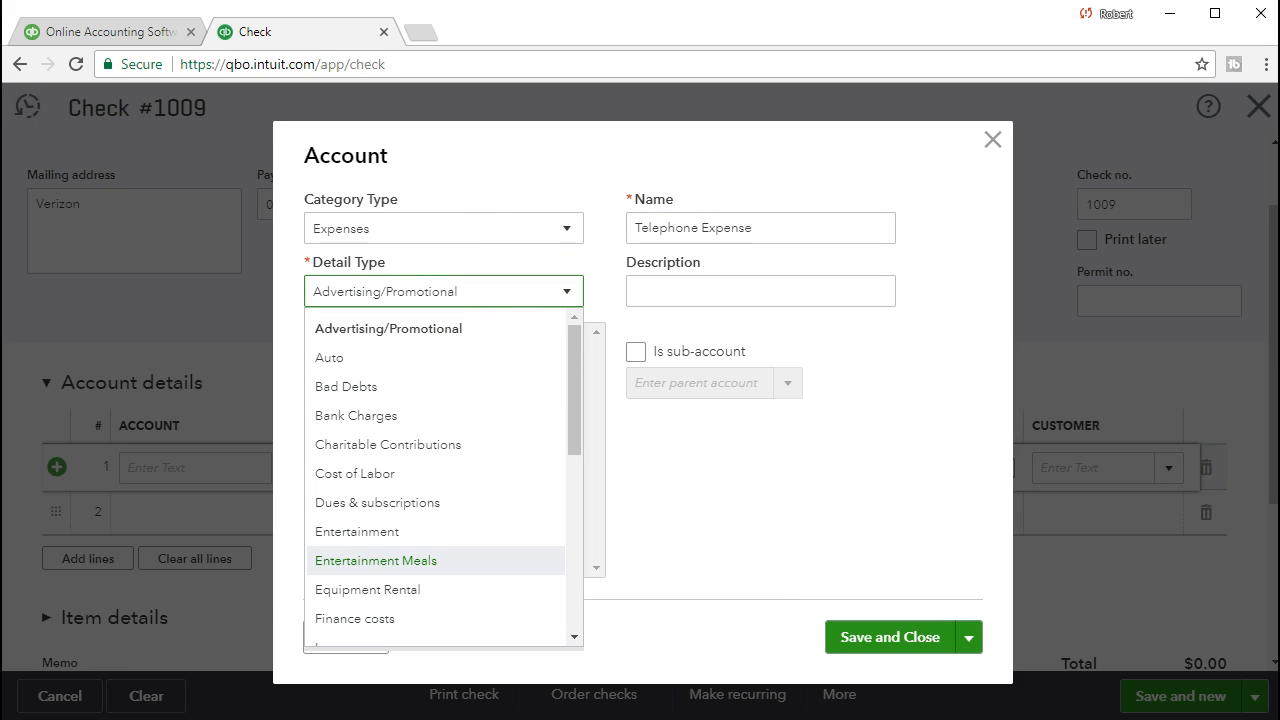
scroll(451, 534, "down", 6)
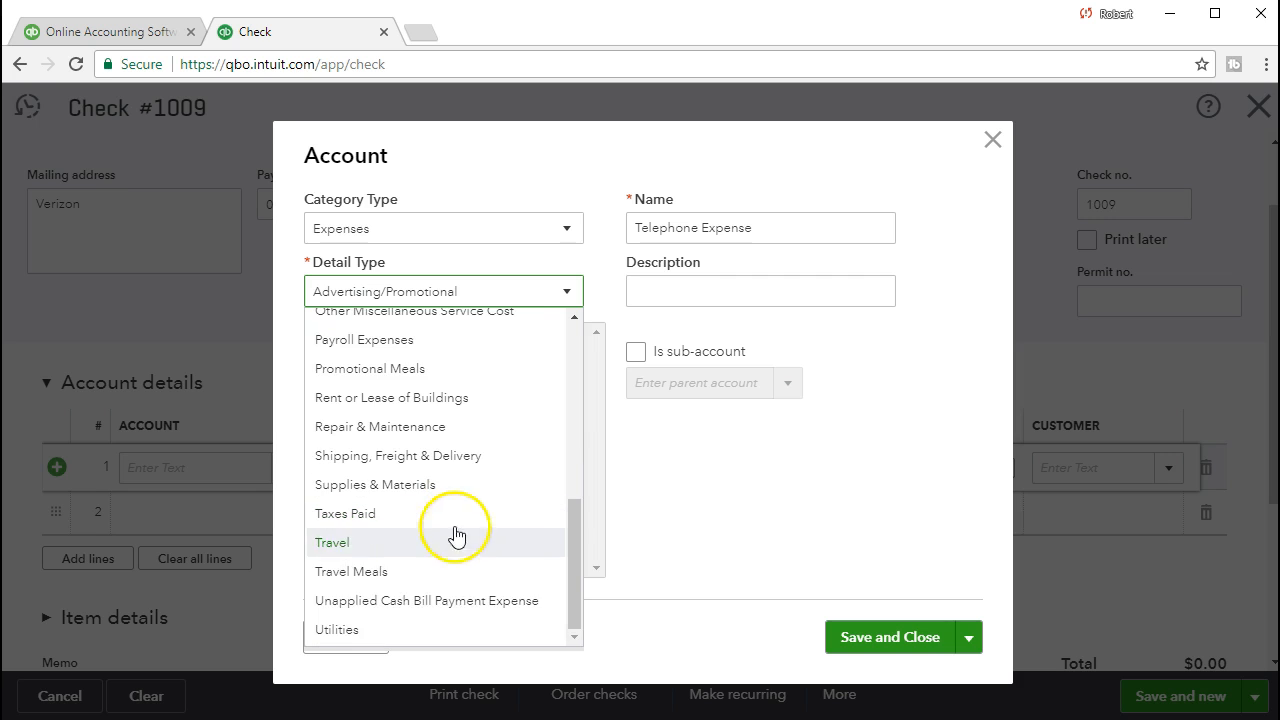
left_click(387, 635)
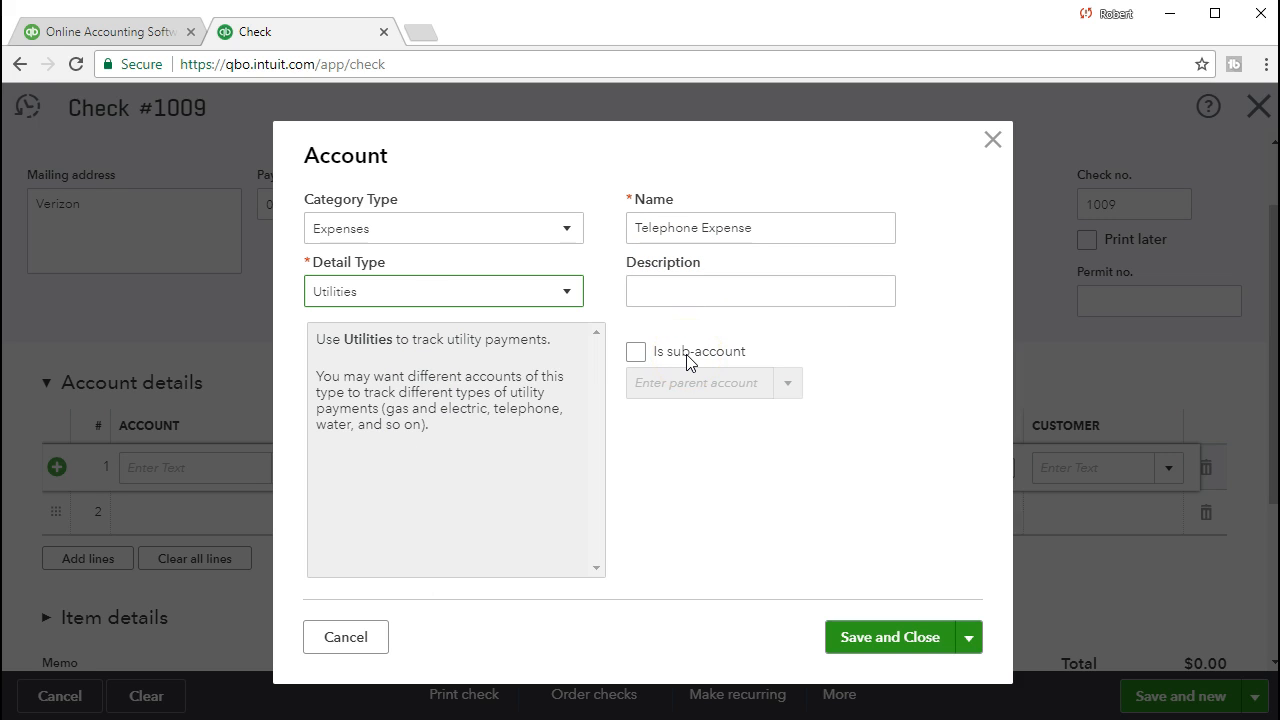
left_click(882, 640)
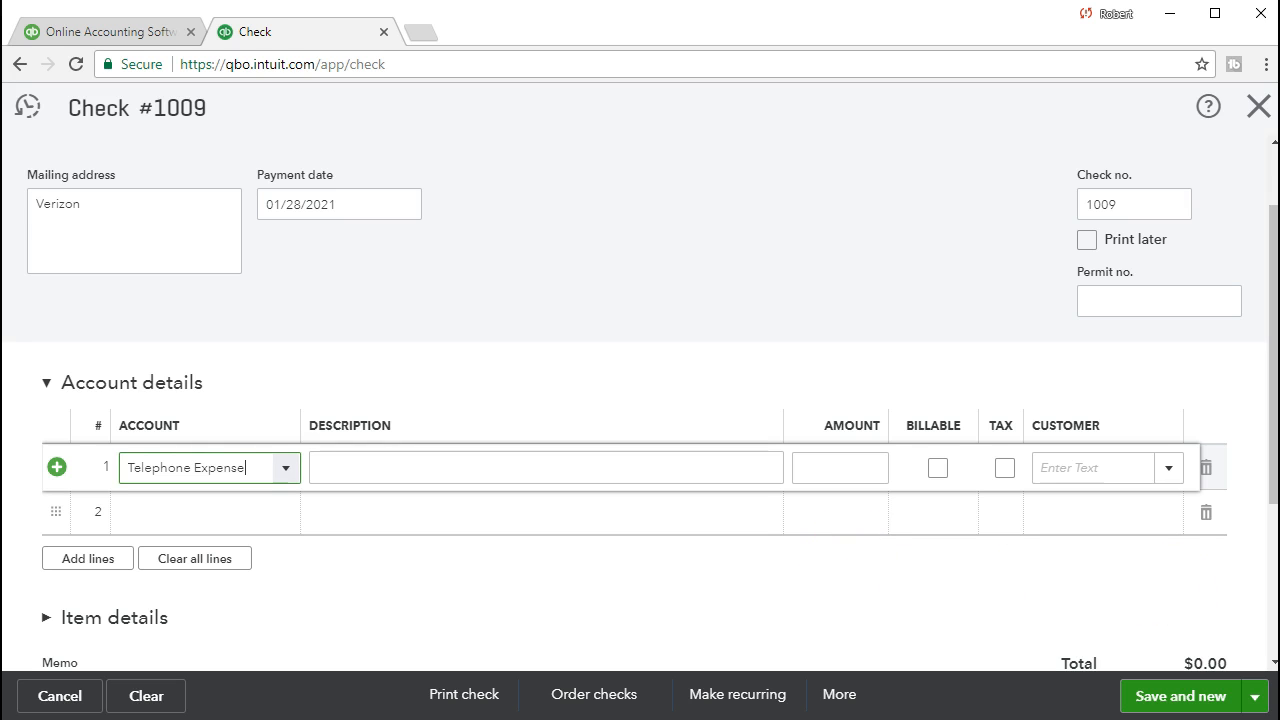
Step: Enter 360 as the Telephone Expense amount, save the Verizon check and close the check form
scroll(683, 601, "up", 1)
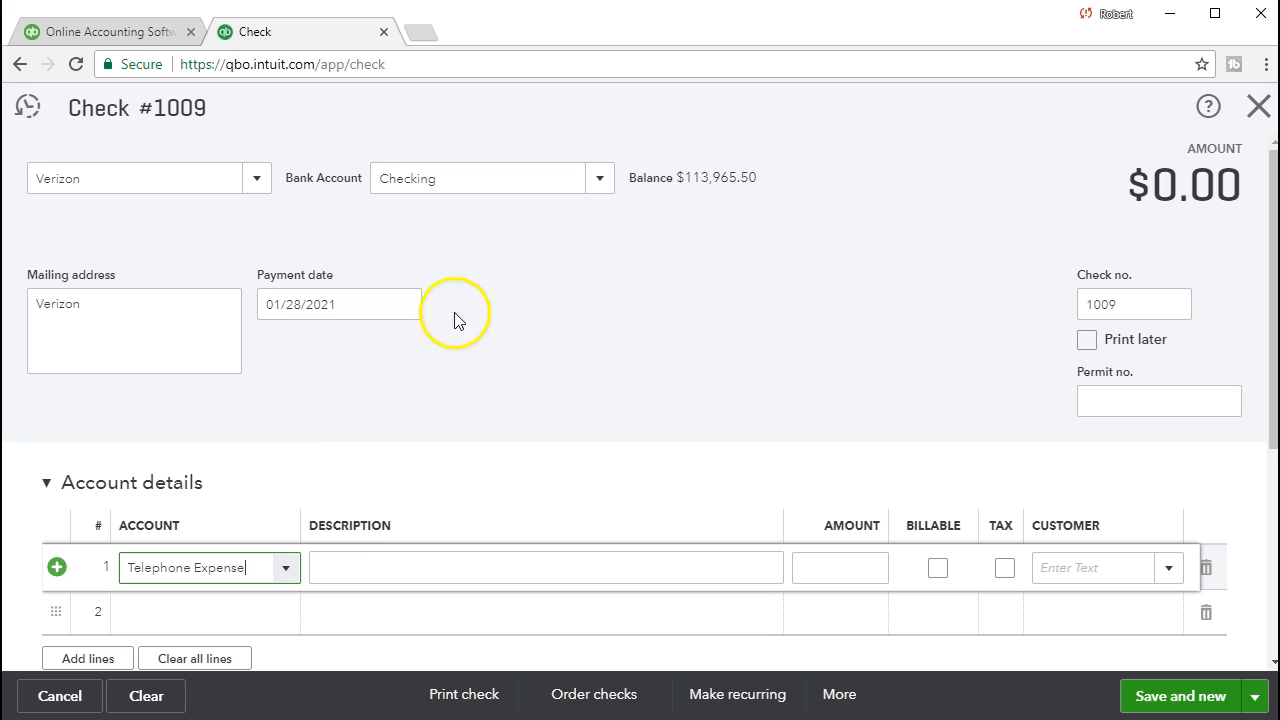
left_click(841, 562)
type("360")
key("Tab")
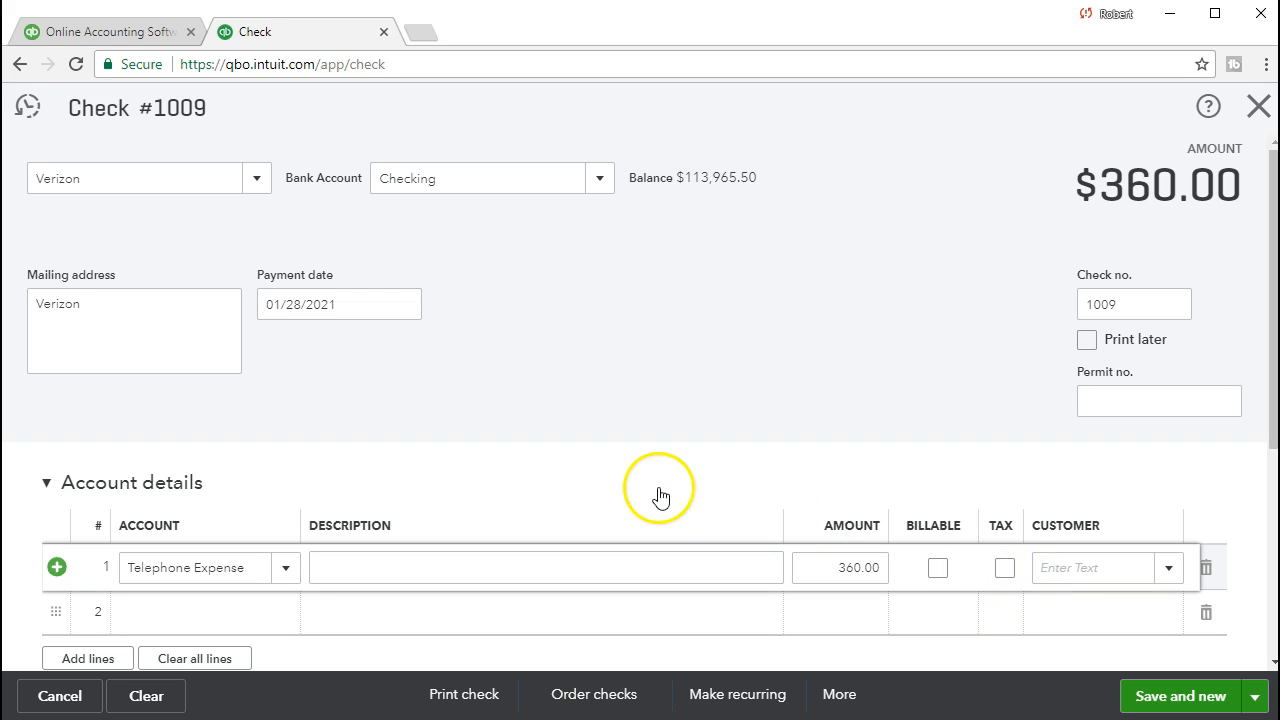
scroll(651, 468, "down", 1)
scroll(651, 468, "down", 1)
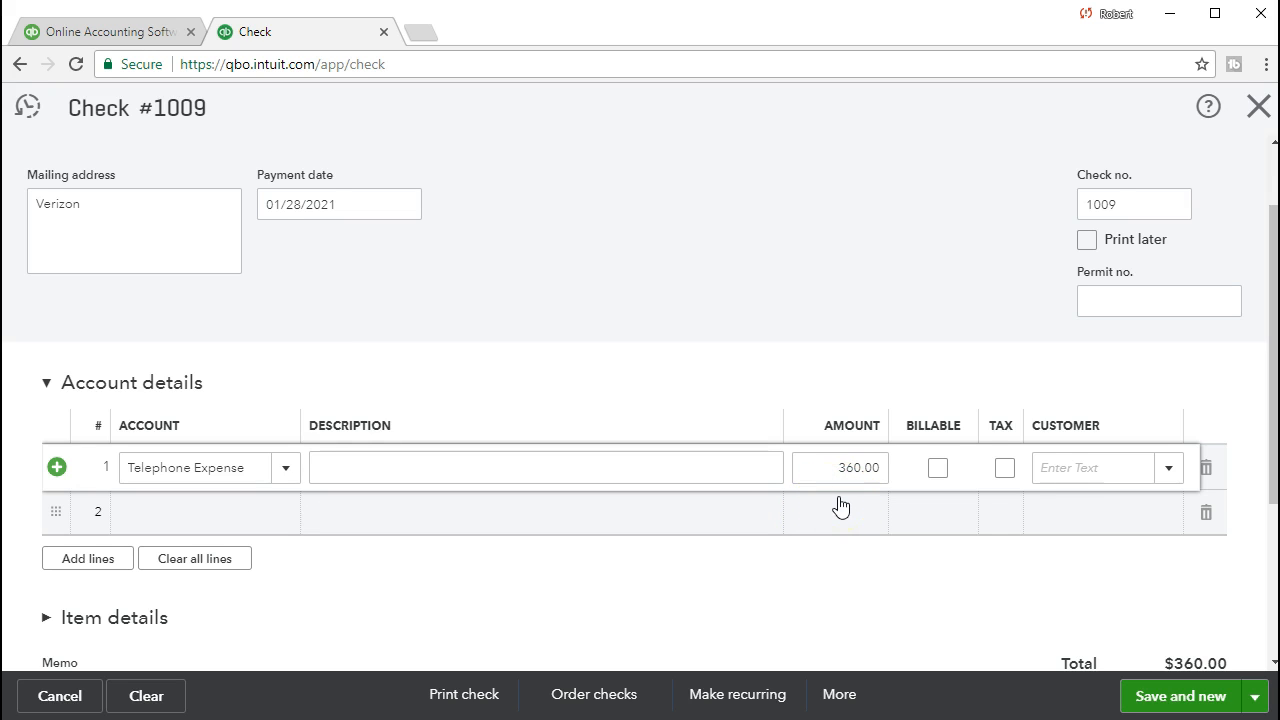
scroll(840, 508, "down", 1)
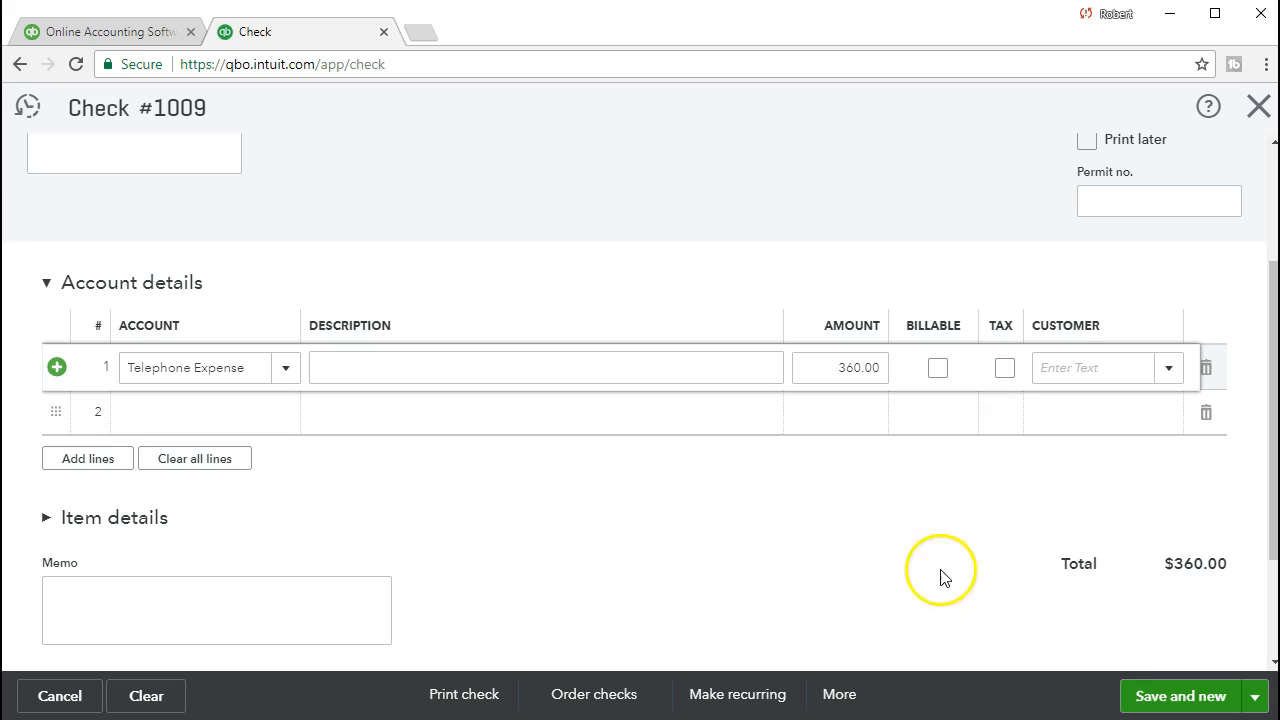
left_click(1153, 706)
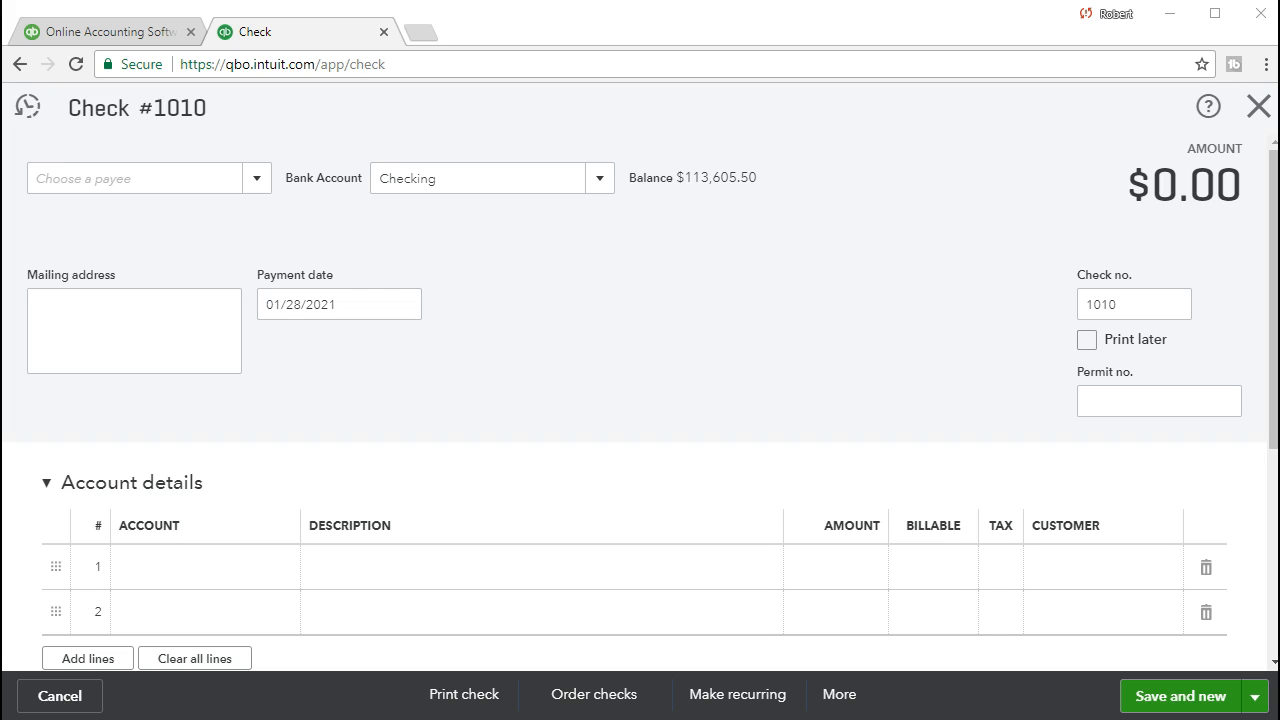
left_click(1257, 108)
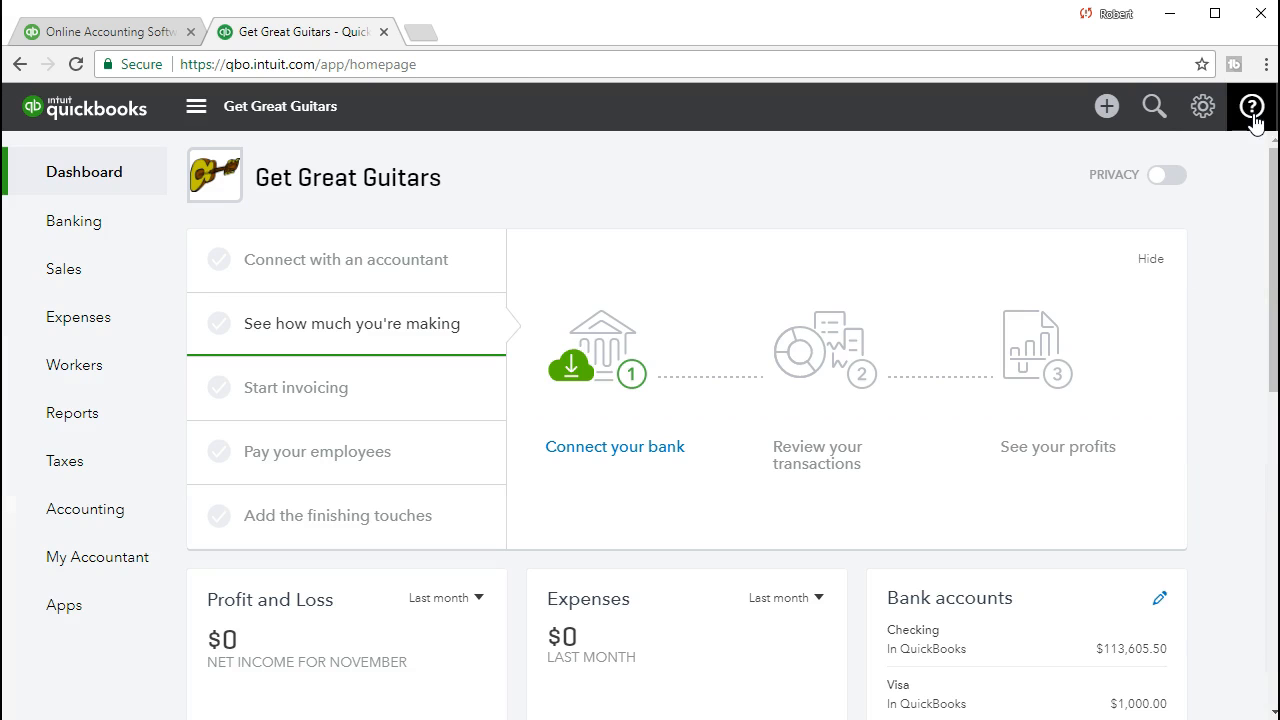
Step: Find the Balance Sheet among the reports and open it
left_click(117, 431)
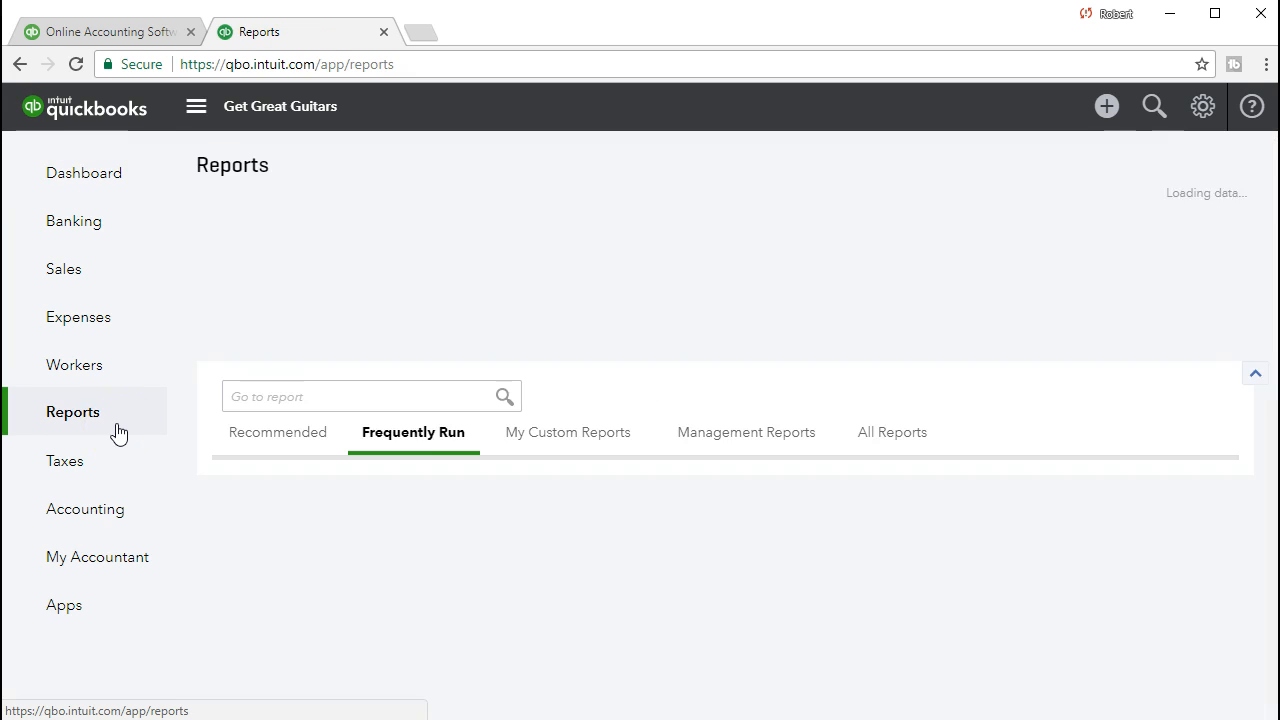
left_click(137, 409)
left_click(351, 395)
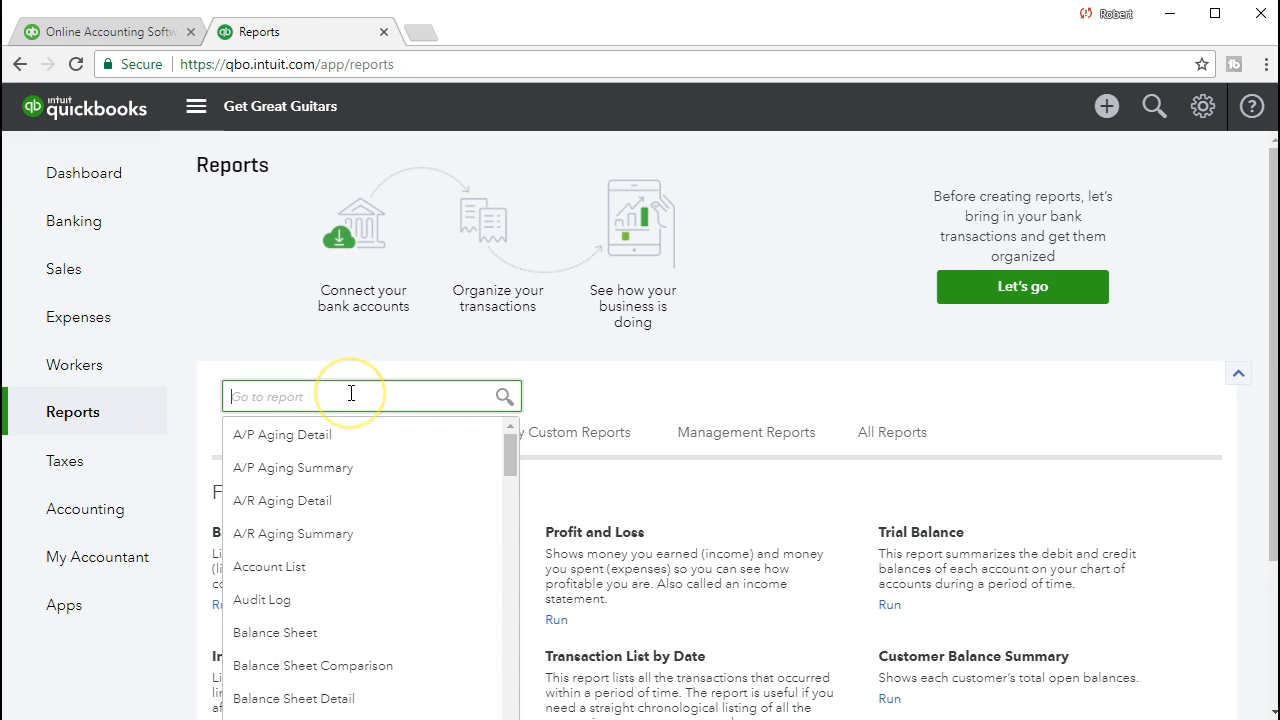
type("Bala")
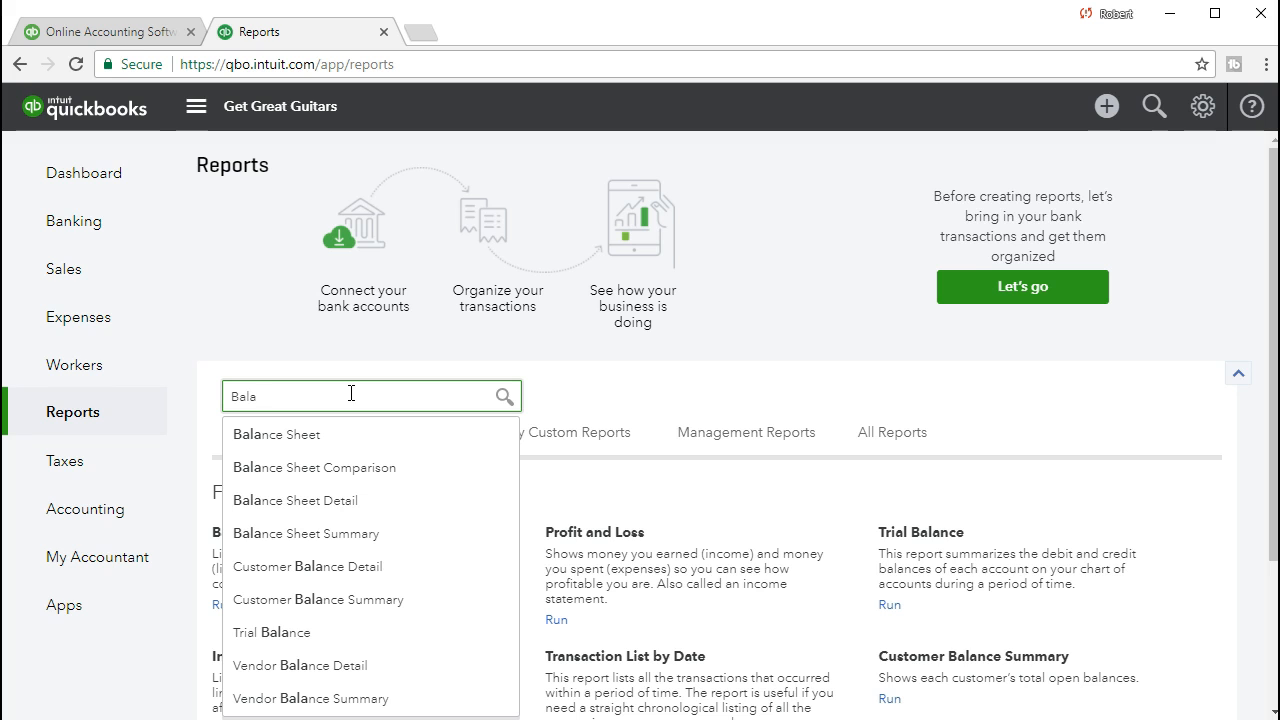
left_click(320, 434)
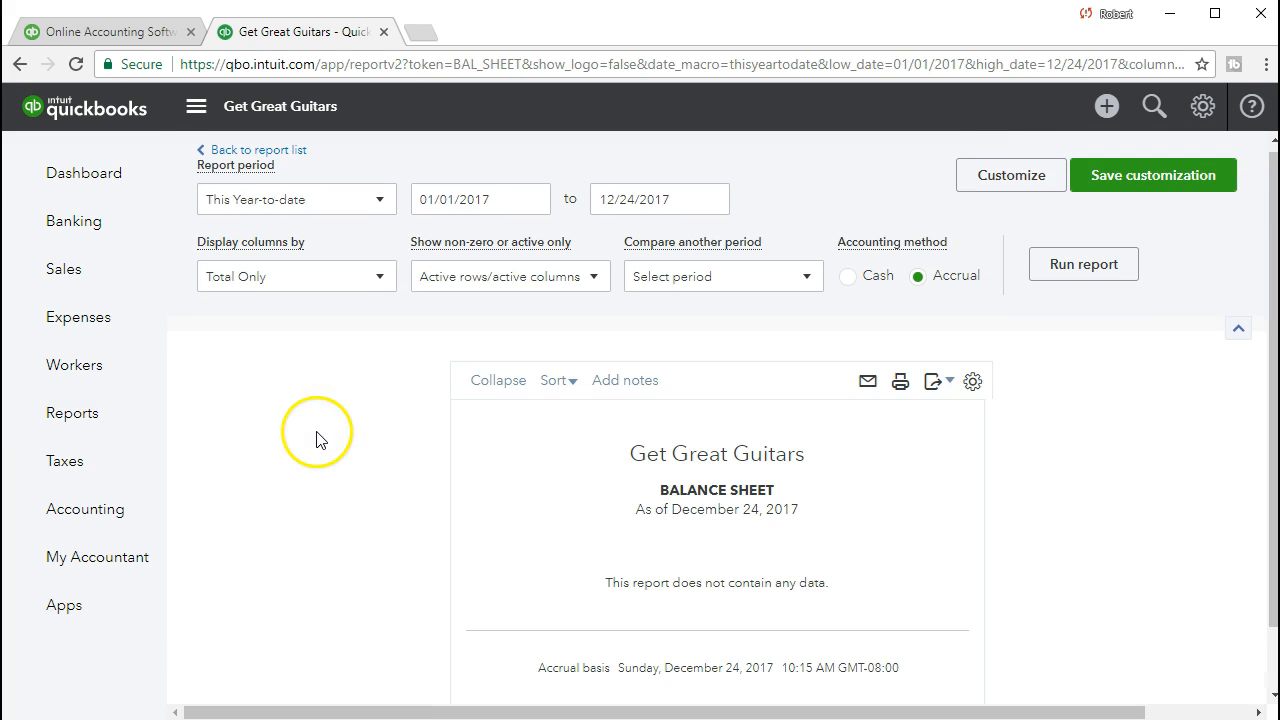
Step: Set the balance sheet's period to 01/01/2021 through 01/31/2021 and run the report
left_click_drag(495, 199, 331, 217)
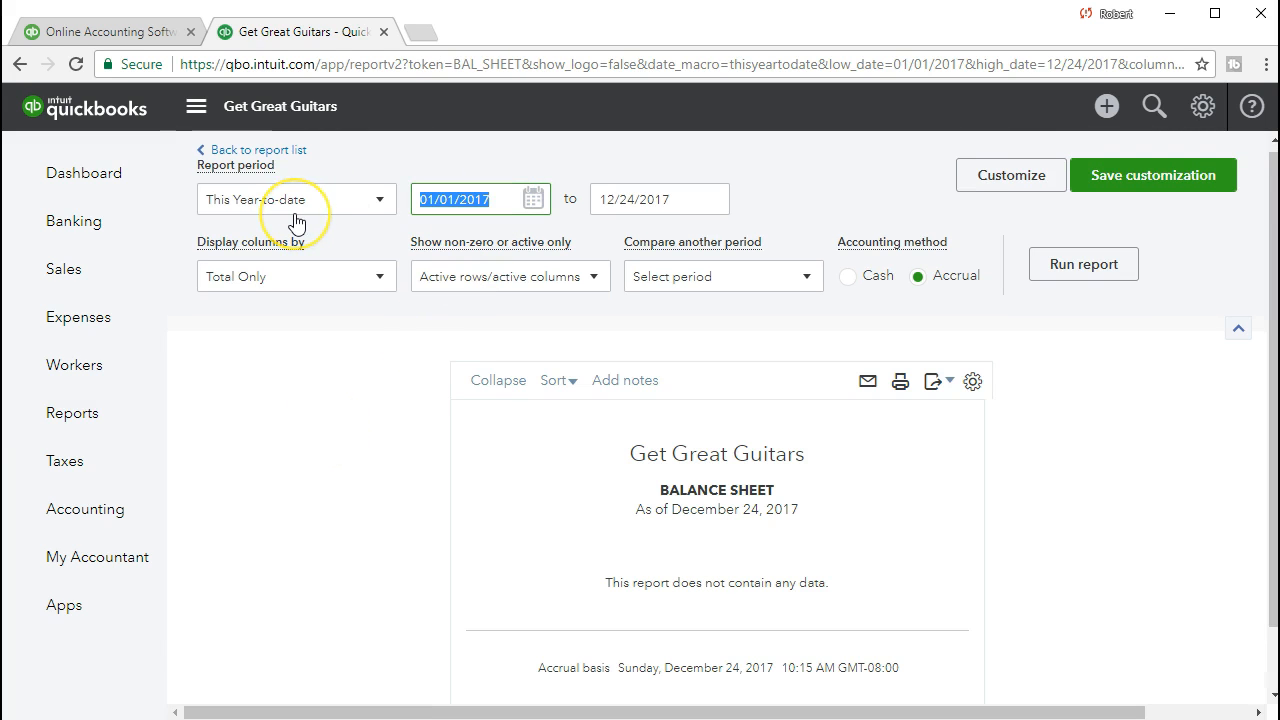
type("010121")
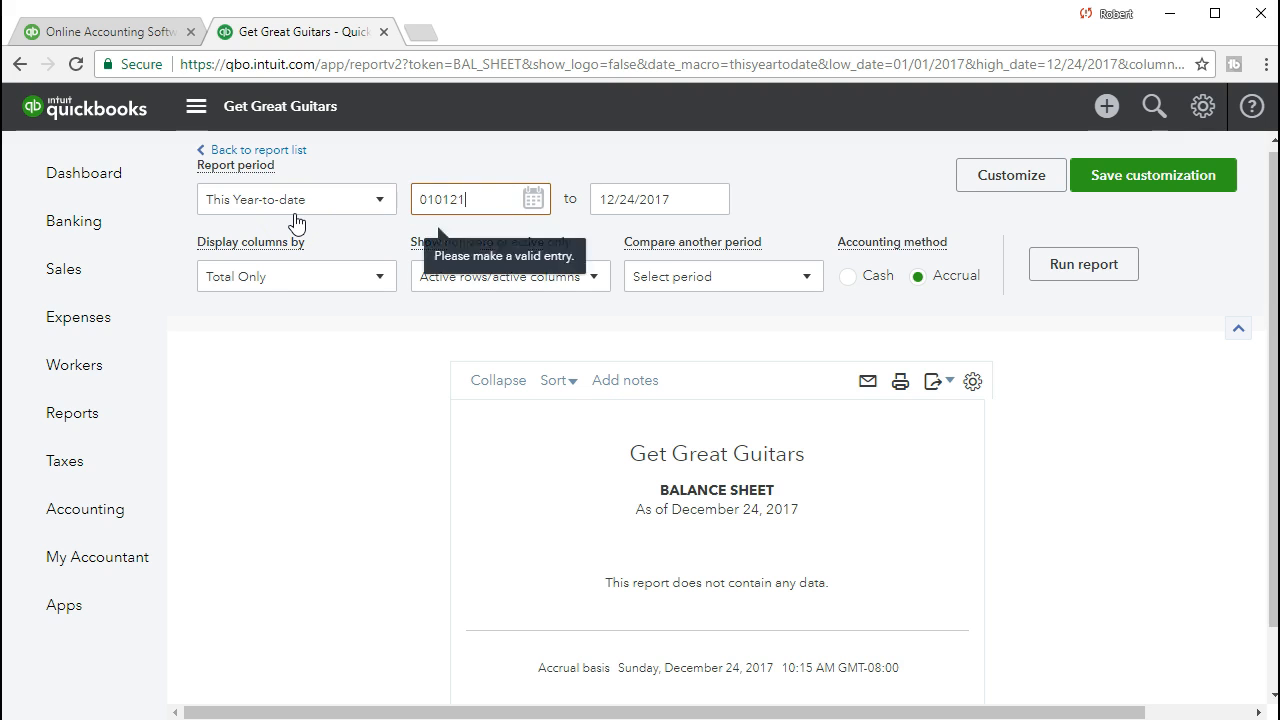
key("Tab")
type("013121")
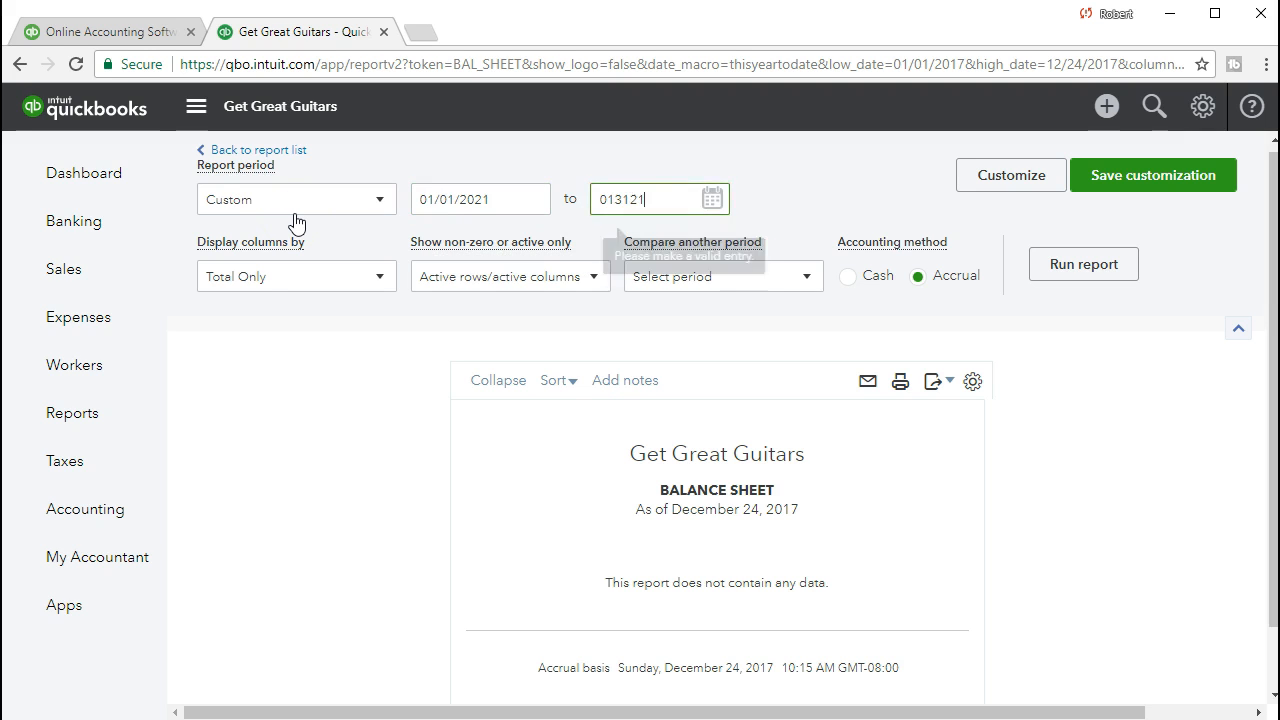
key("Tab")
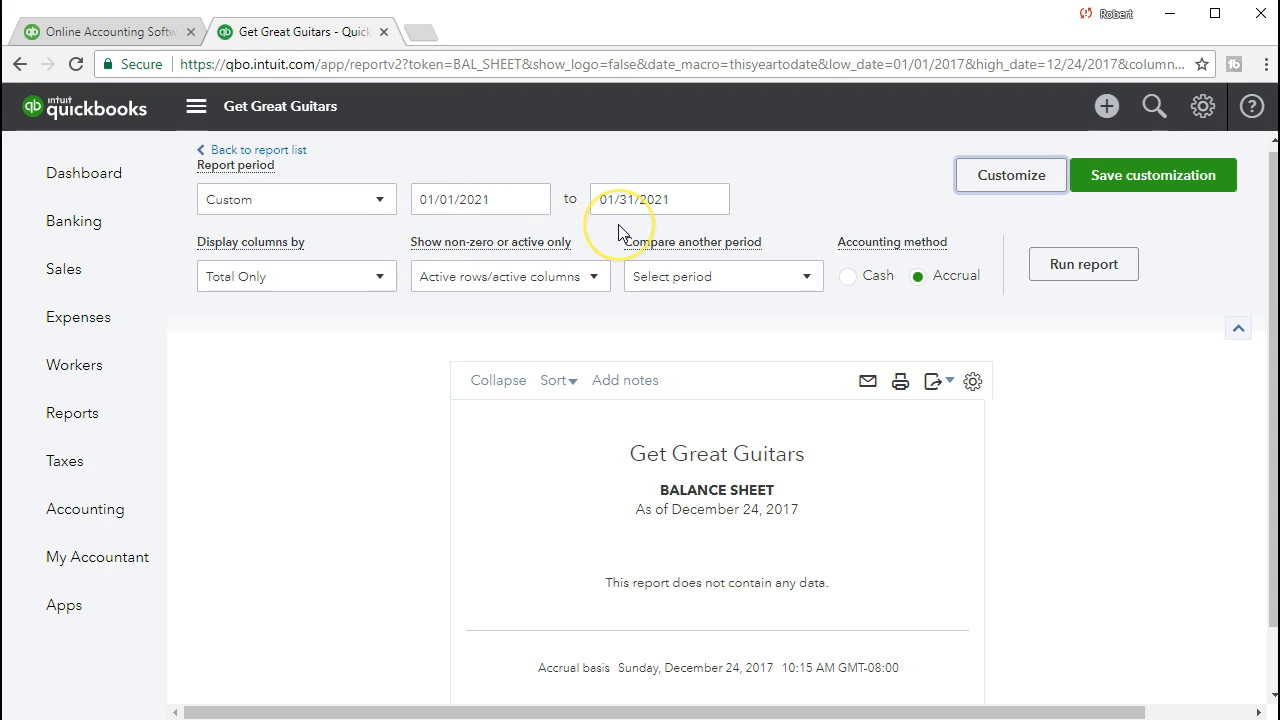
left_click(1059, 284)
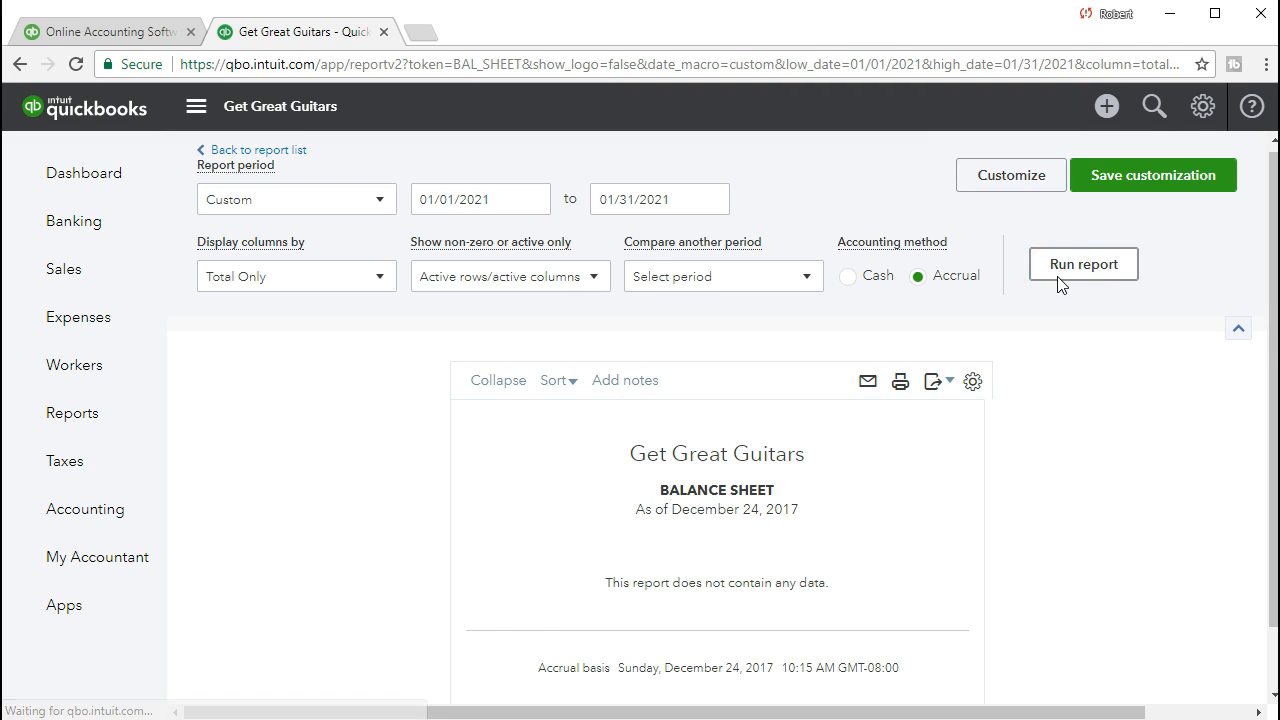
Step: Open the transaction detail behind the Checking balance and review the January check entries
scroll(870, 438, "down", 1)
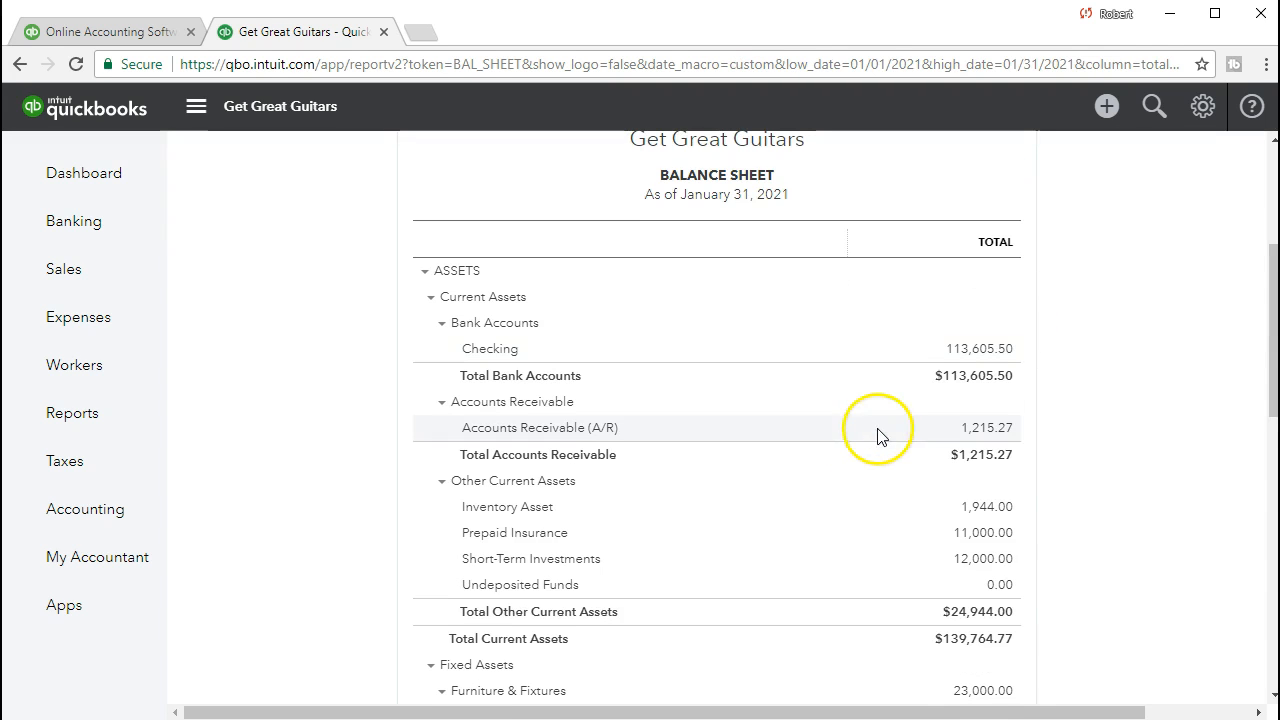
left_click(1000, 350)
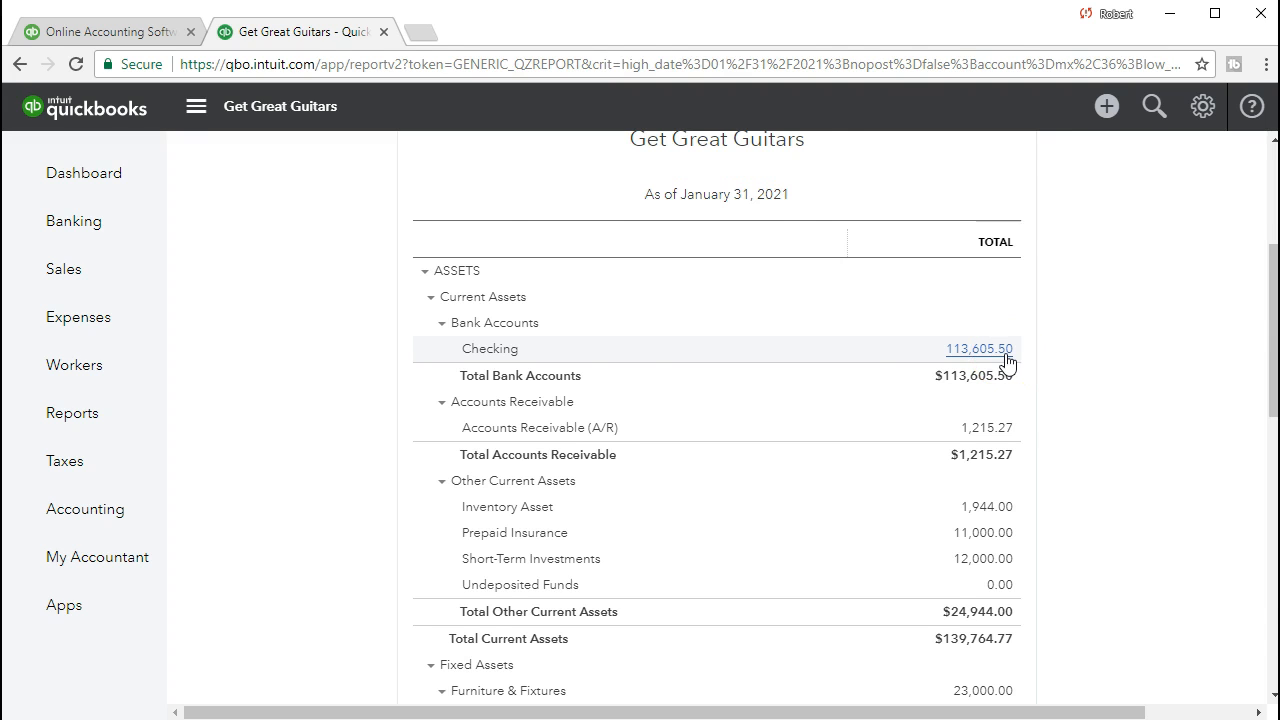
scroll(1005, 362, "down", 1)
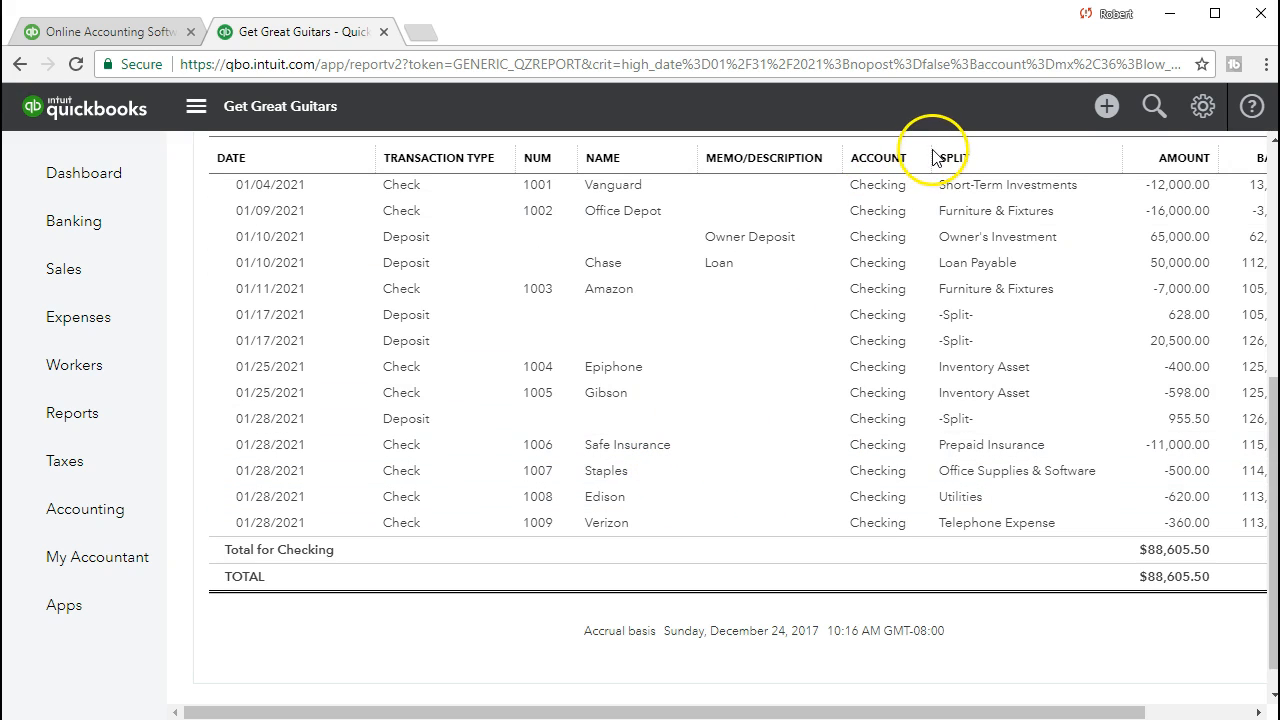
Step: Narrow the Account and Memo/Description columns of the Checking transaction report
left_click_drag(930, 158, 894, 157)
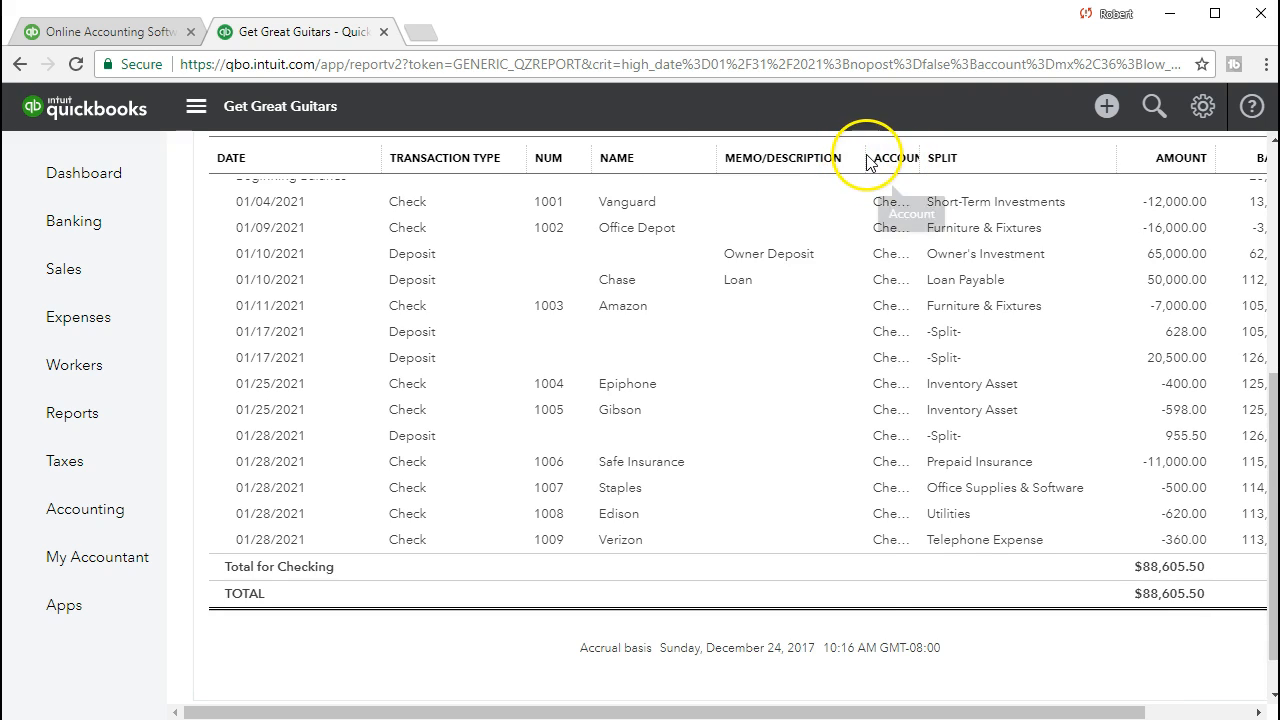
left_click_drag(864, 160, 763, 177)
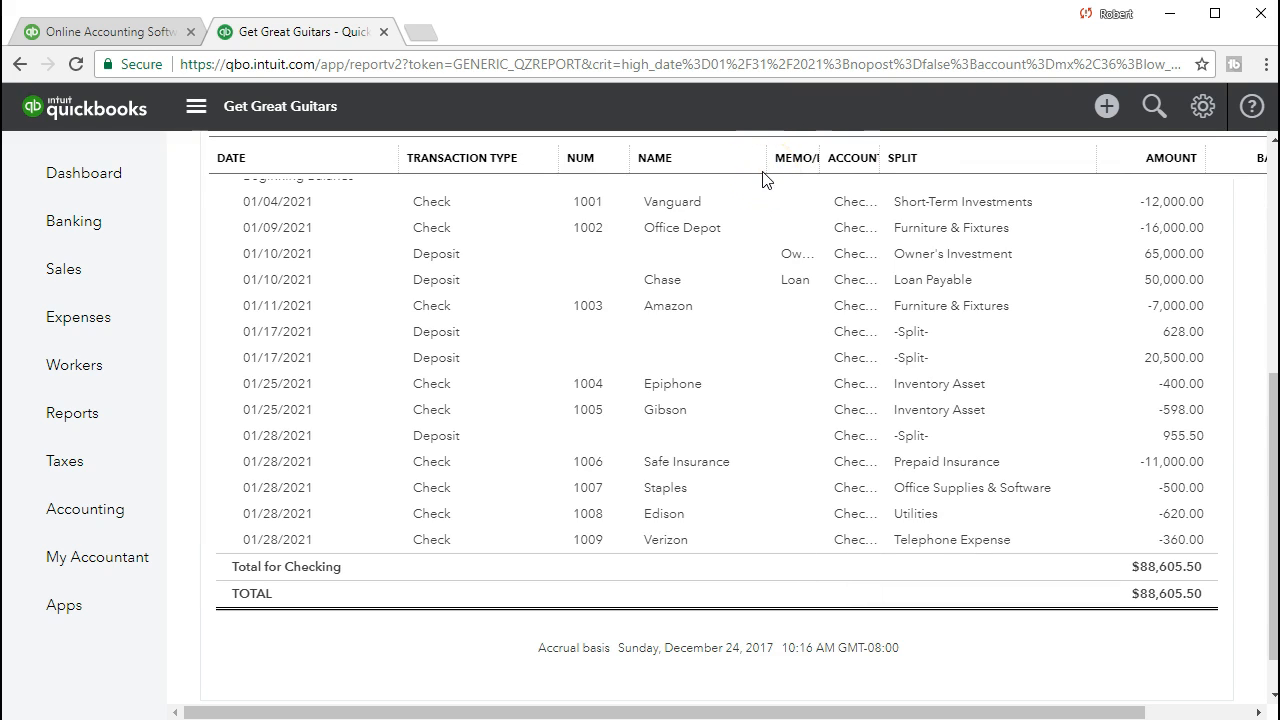
left_click(697, 512)
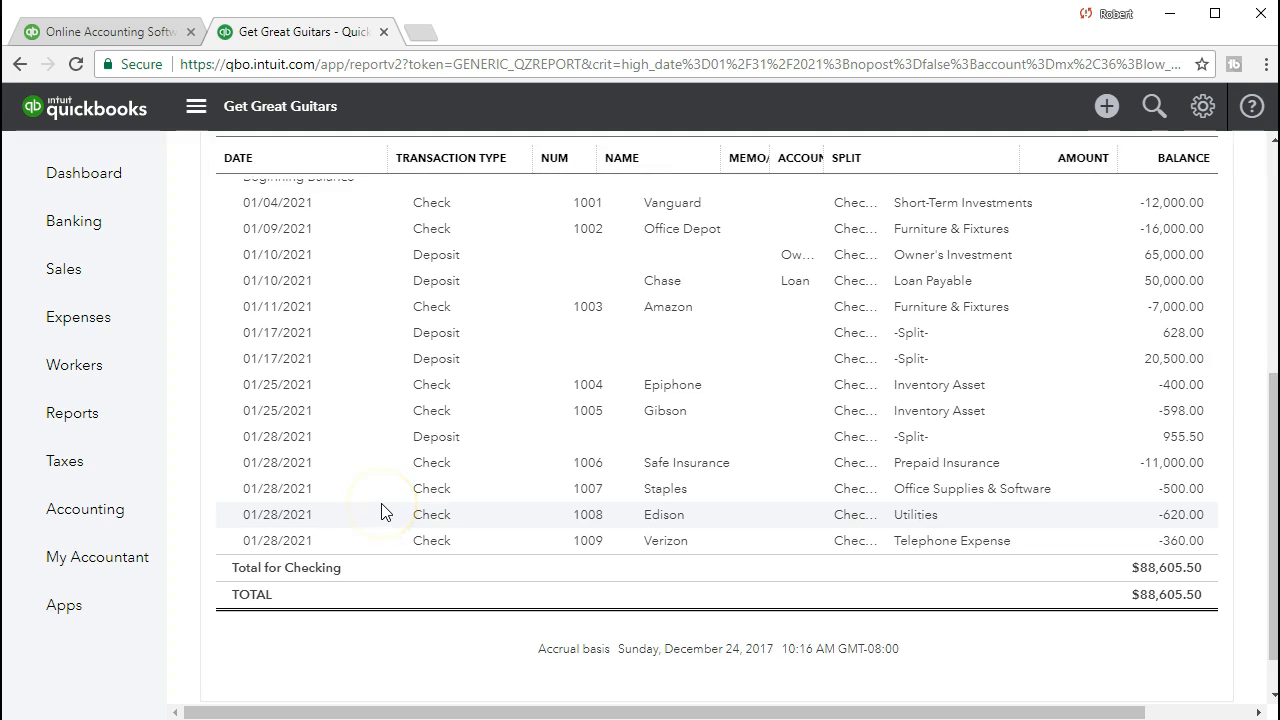
Step: Return to the balance sheet and trace the Prepaid Insurance balance to its source check, closing the check after viewing it
scroll(380, 509, "up", 5)
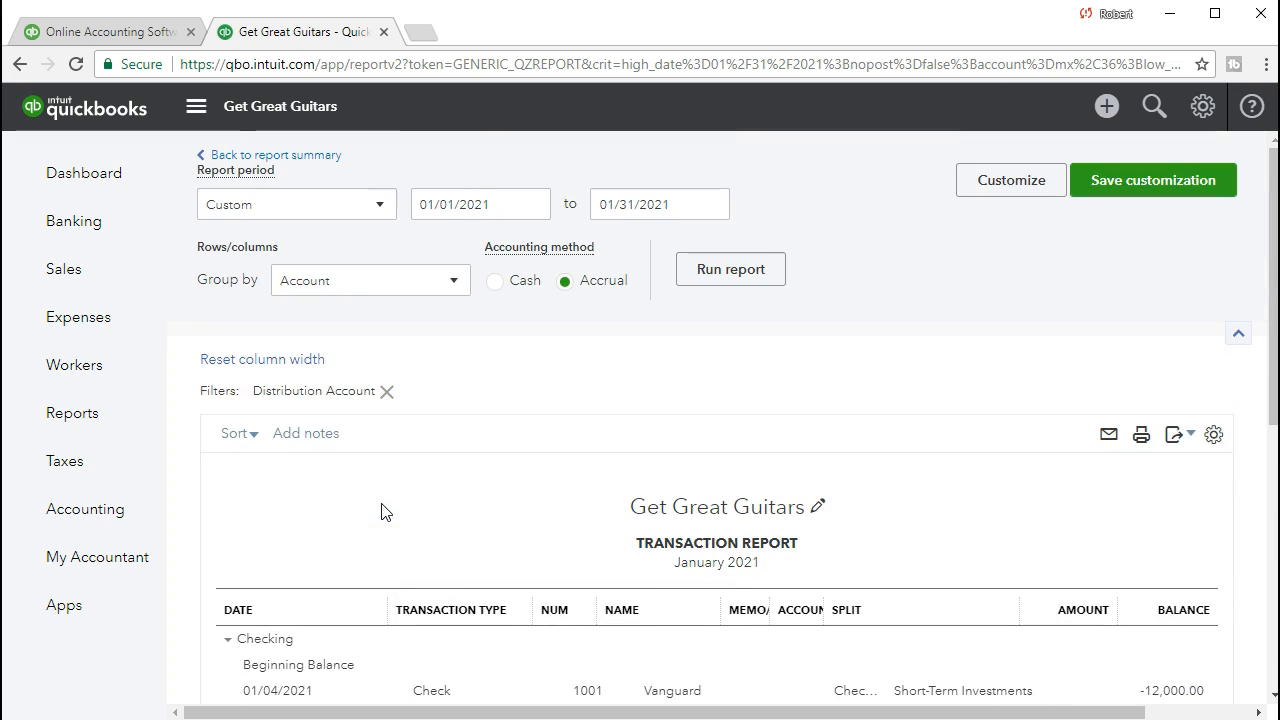
left_click(311, 157)
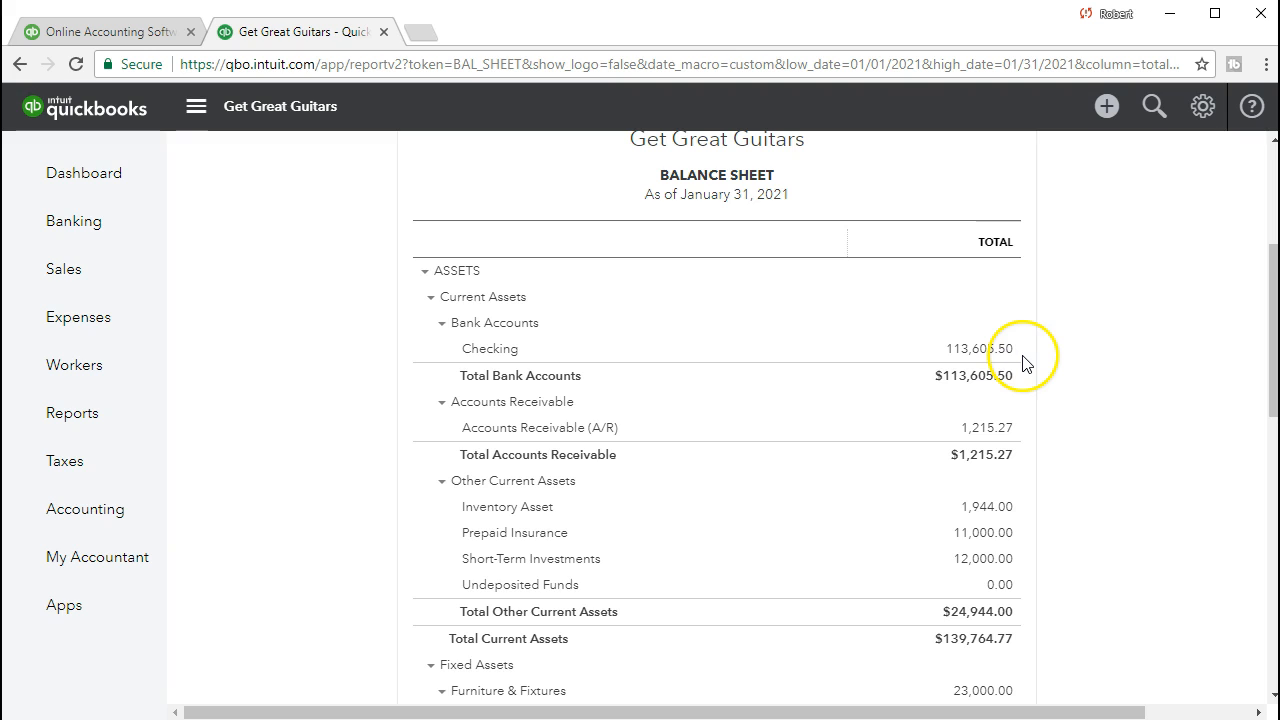
left_click(1005, 540)
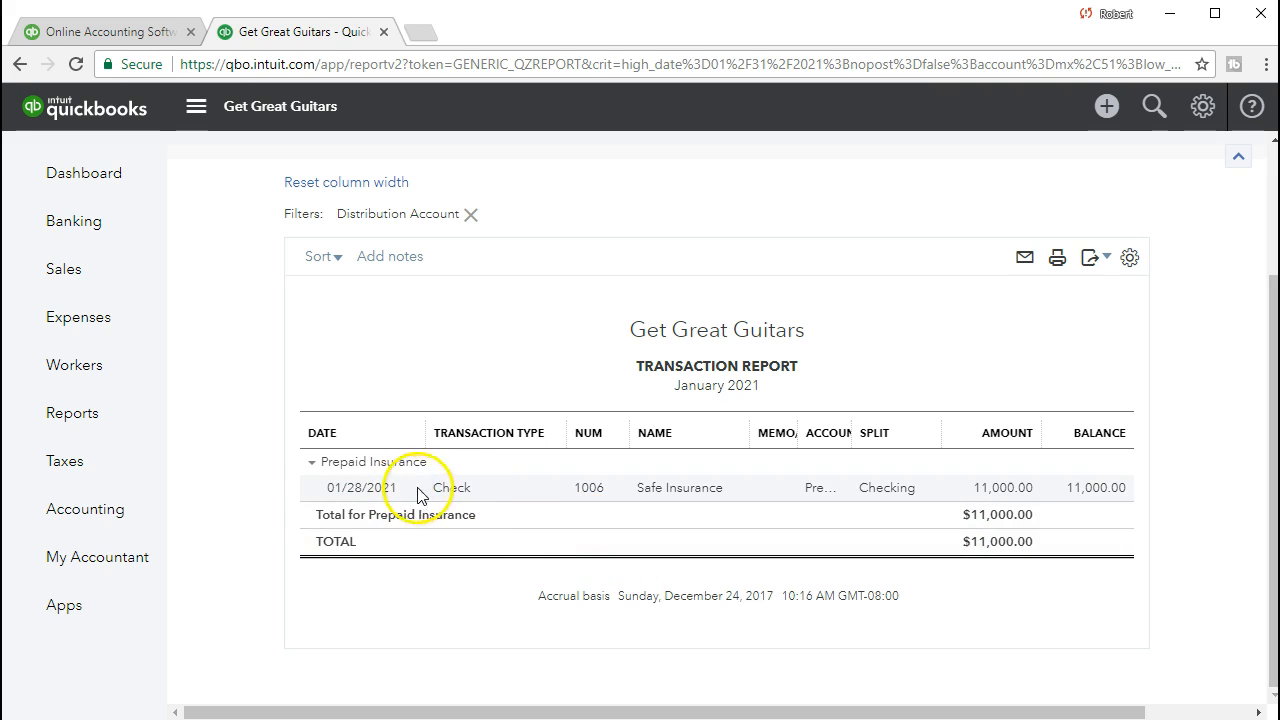
left_click(996, 491)
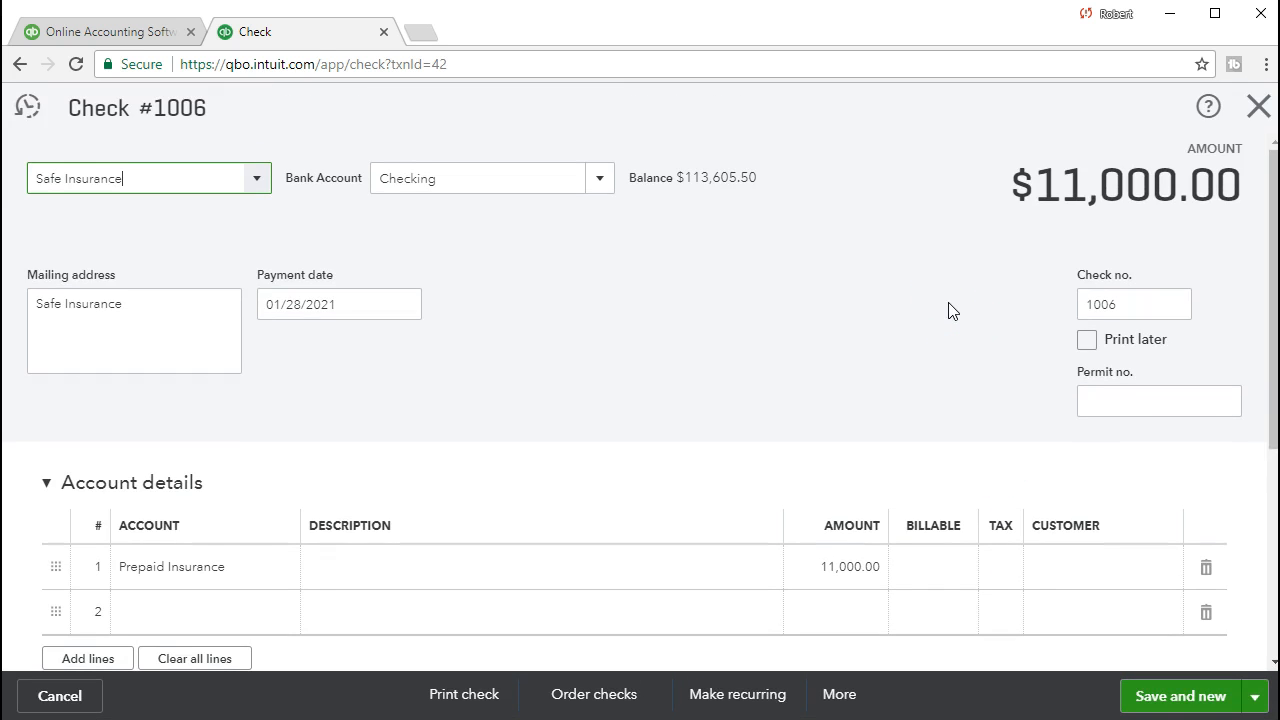
left_click(1258, 106)
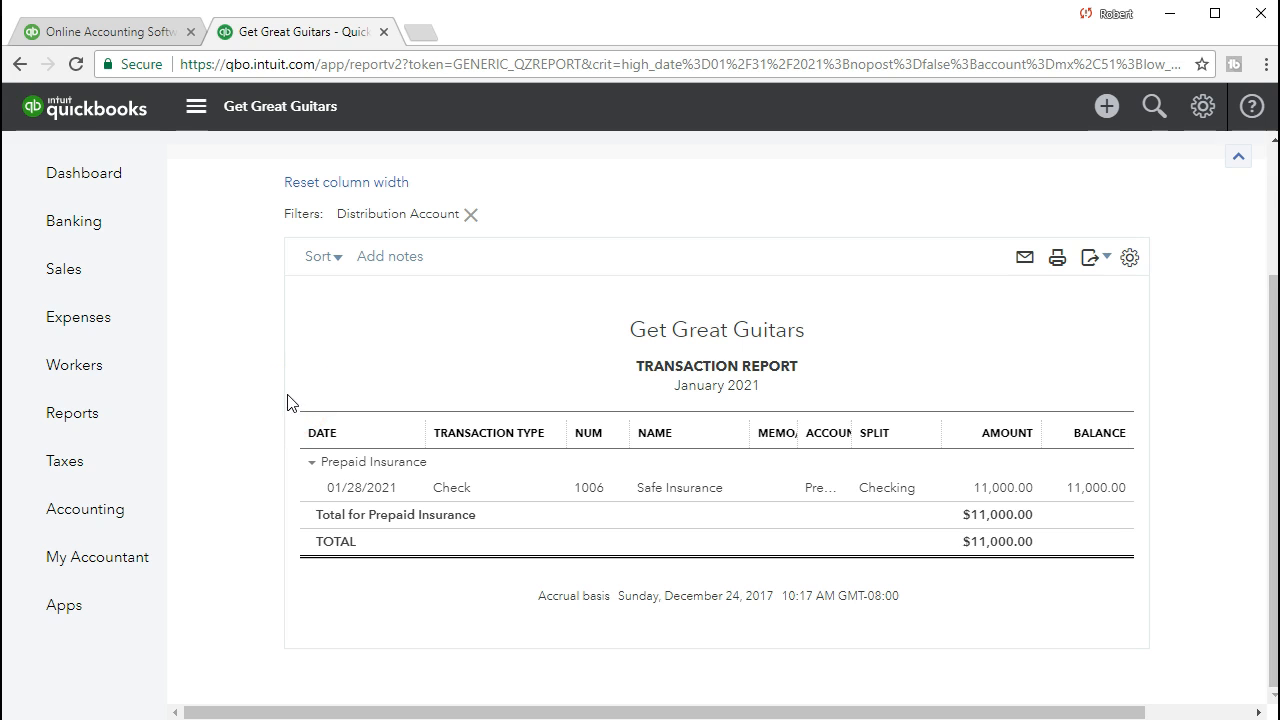
Step: Find the Profit and Loss report among the reports and open it
left_click(88, 424)
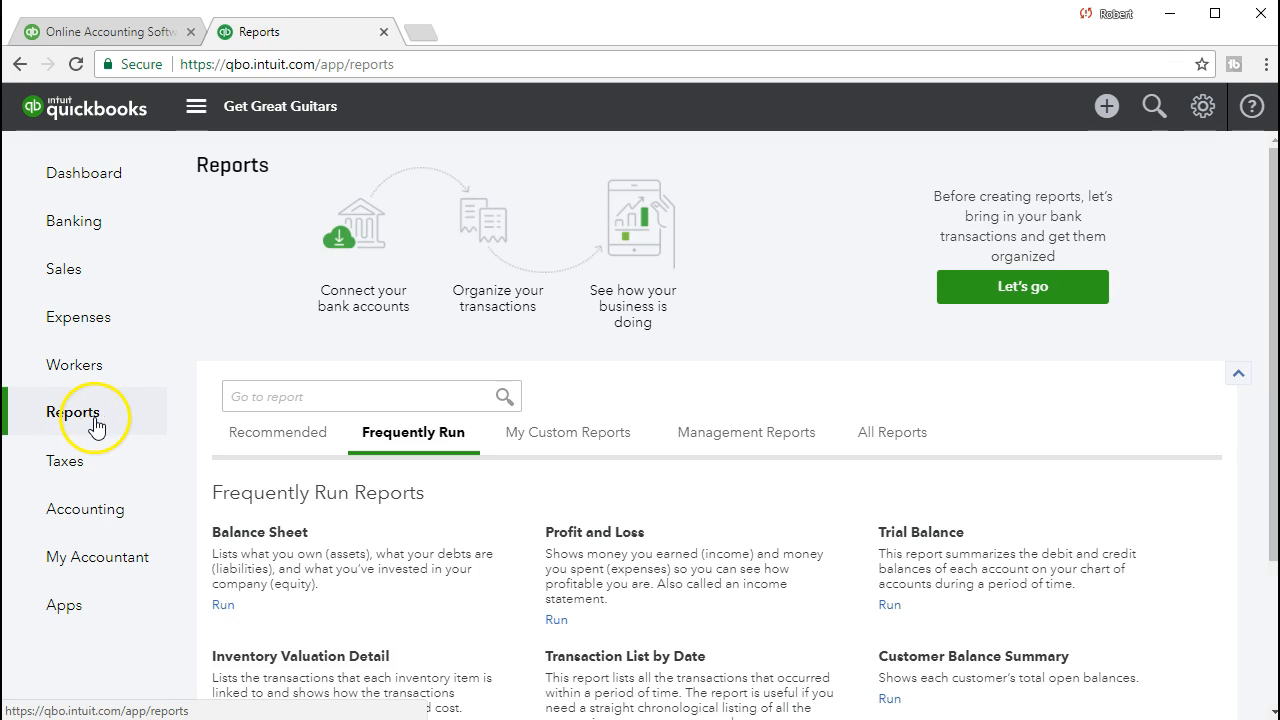
left_click(310, 398)
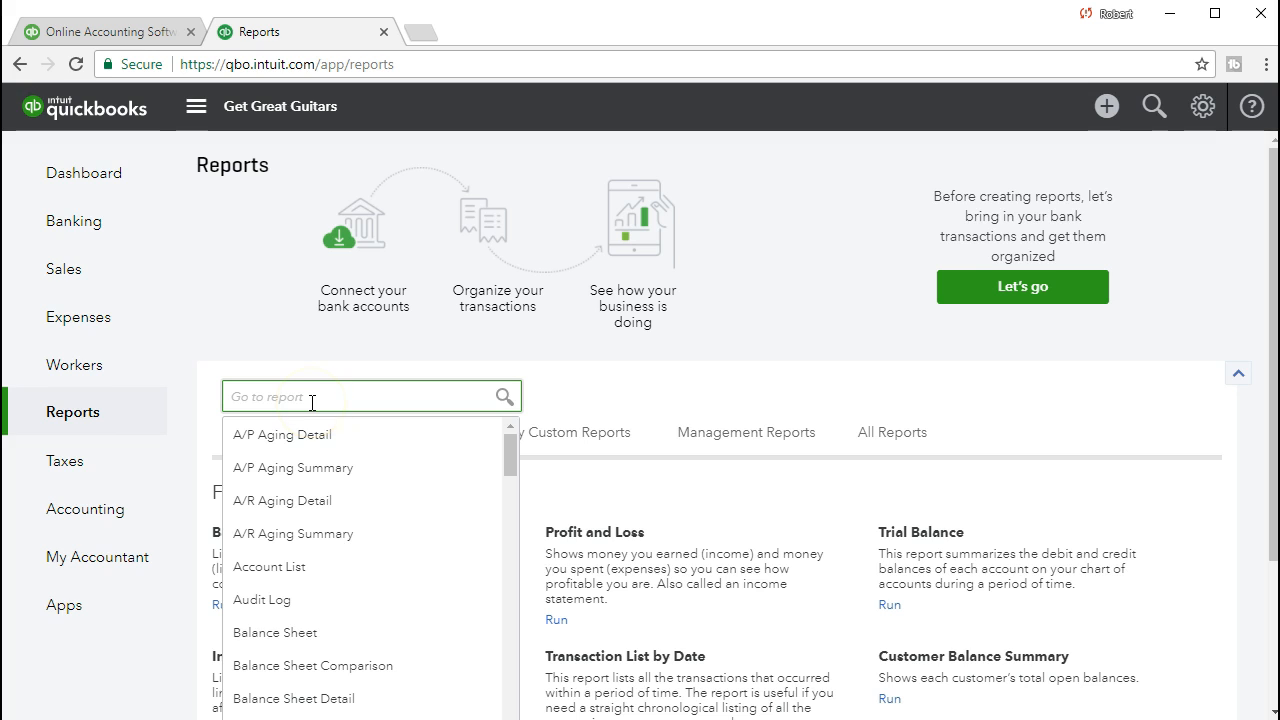
type("Pr")
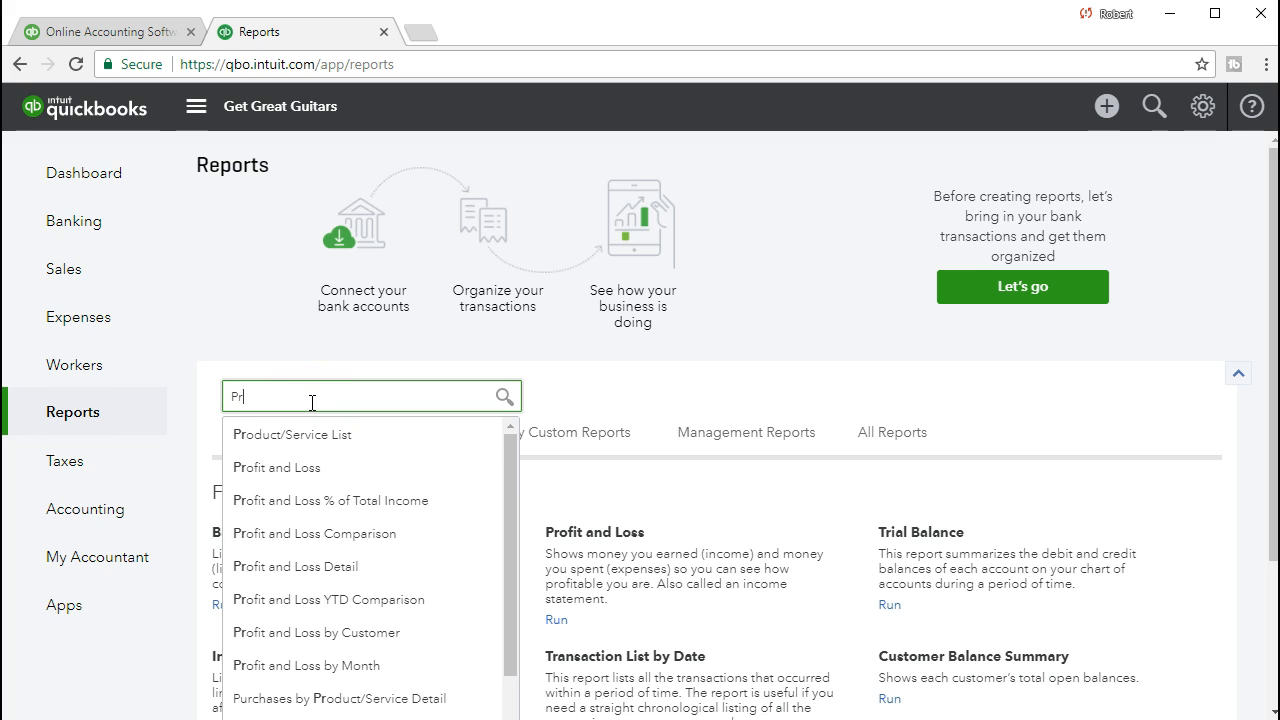
type("o")
left_click(295, 467)
Step: Set the Profit and Loss period to 01/01/2021 through 01/31/2021 and run the report
left_click_drag(480, 199, 266, 222)
type("01/01/2021")
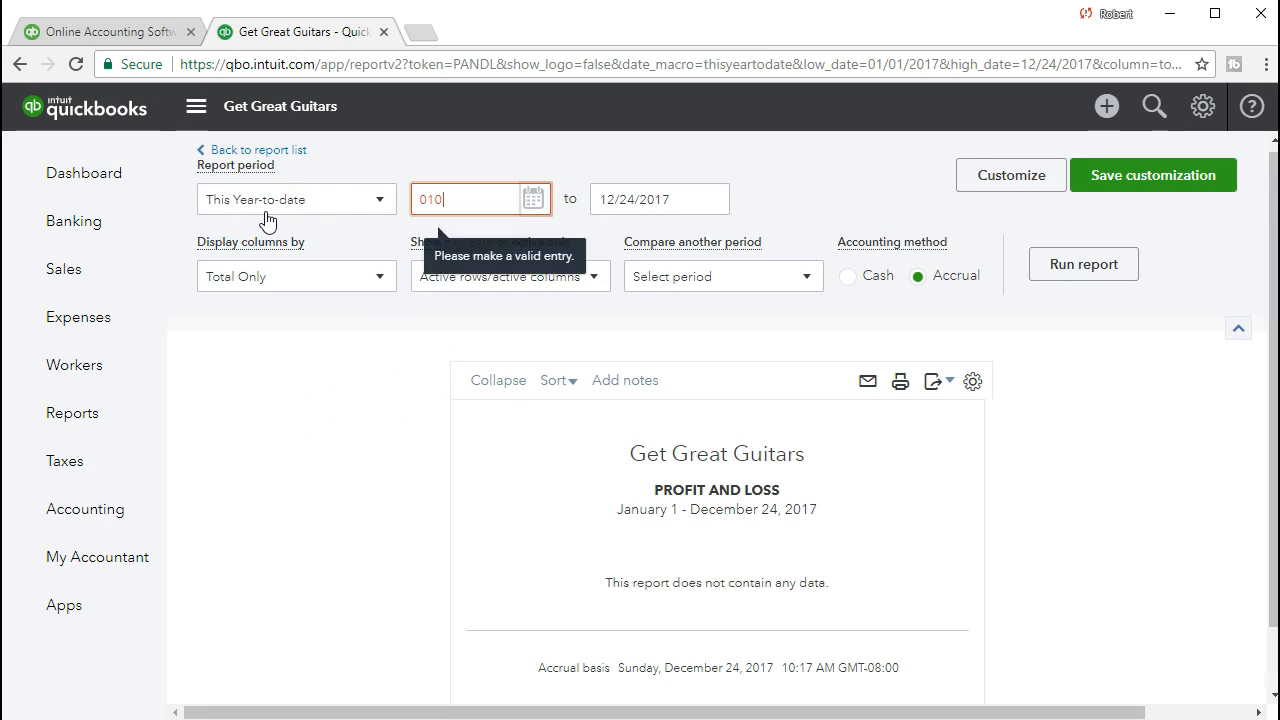
key("Tab")
type("01/31/2021")
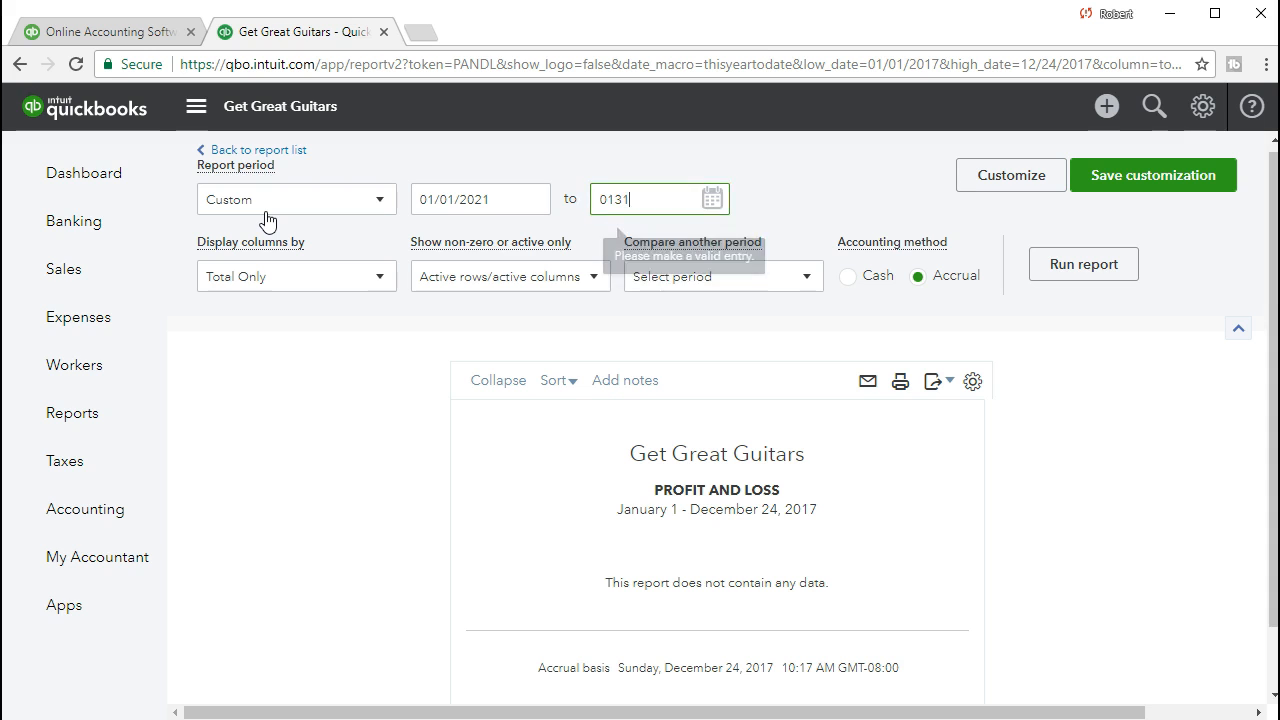
key("Tab")
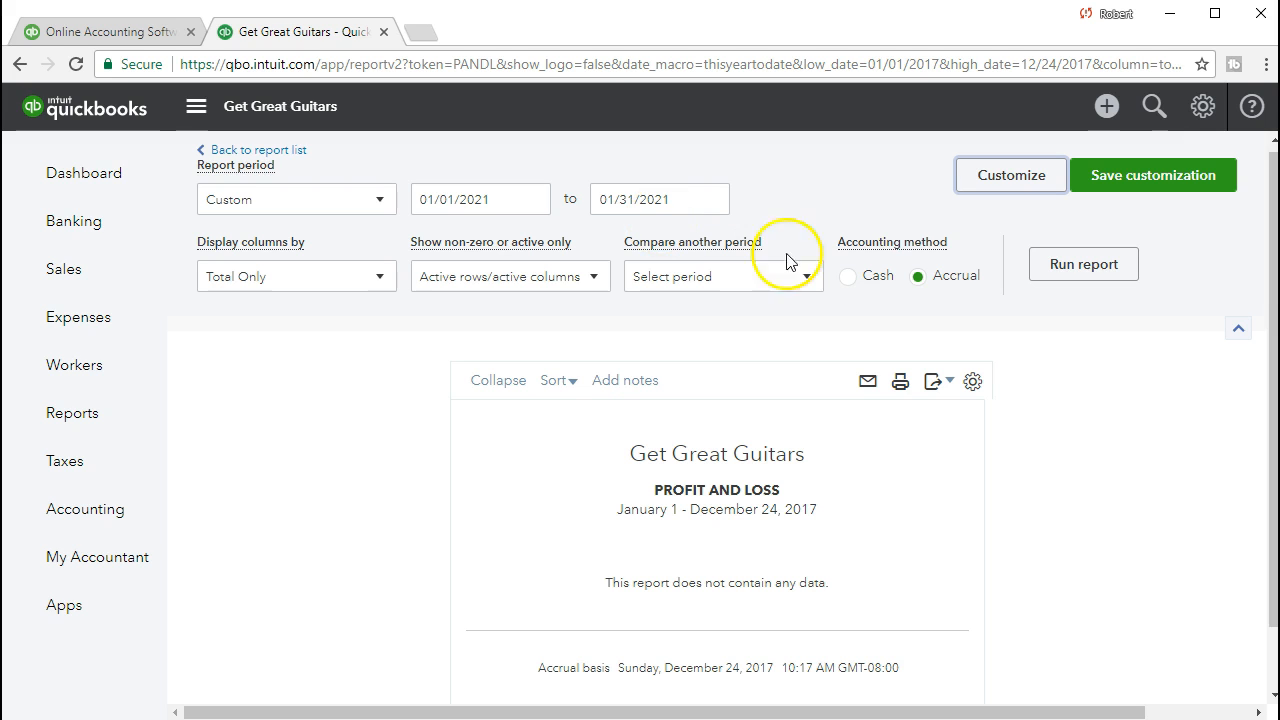
left_click(1080, 282)
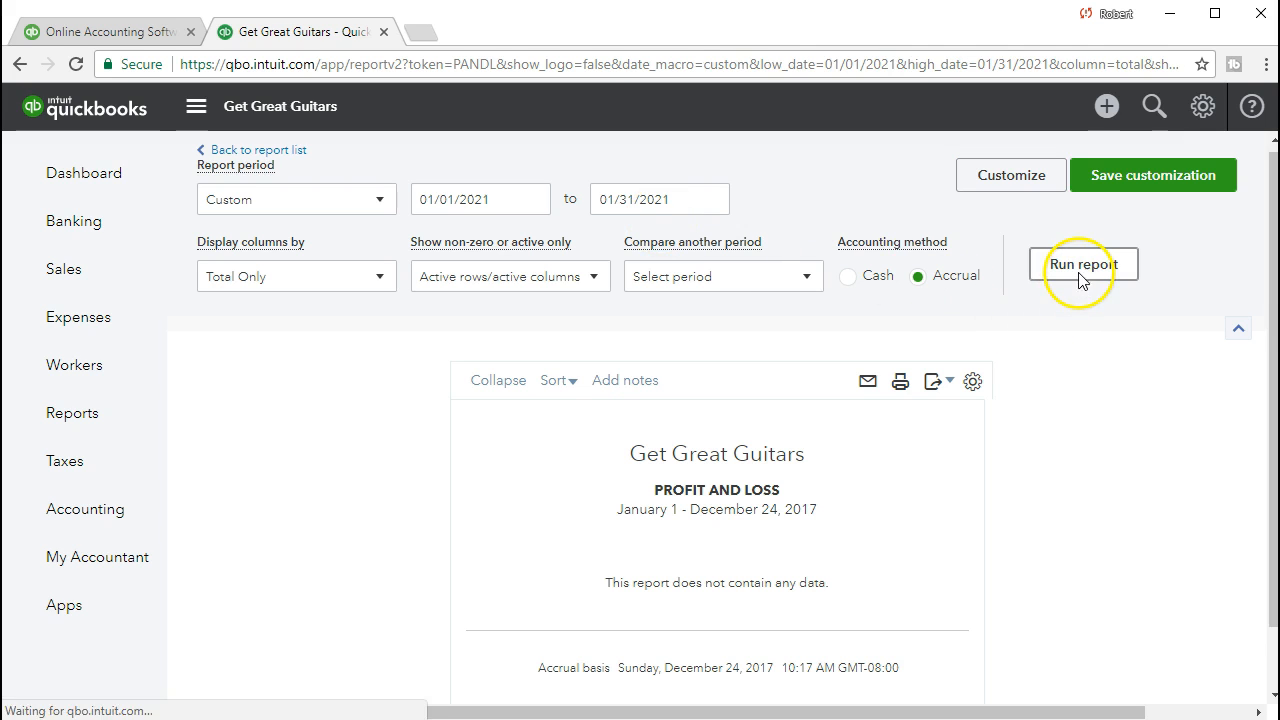
Step: Review the Profit and Loss expenses and open the transaction detail behind Office Supplies & Software
scroll(1075, 282, "down", 2)
scroll(791, 465, "down", 1)
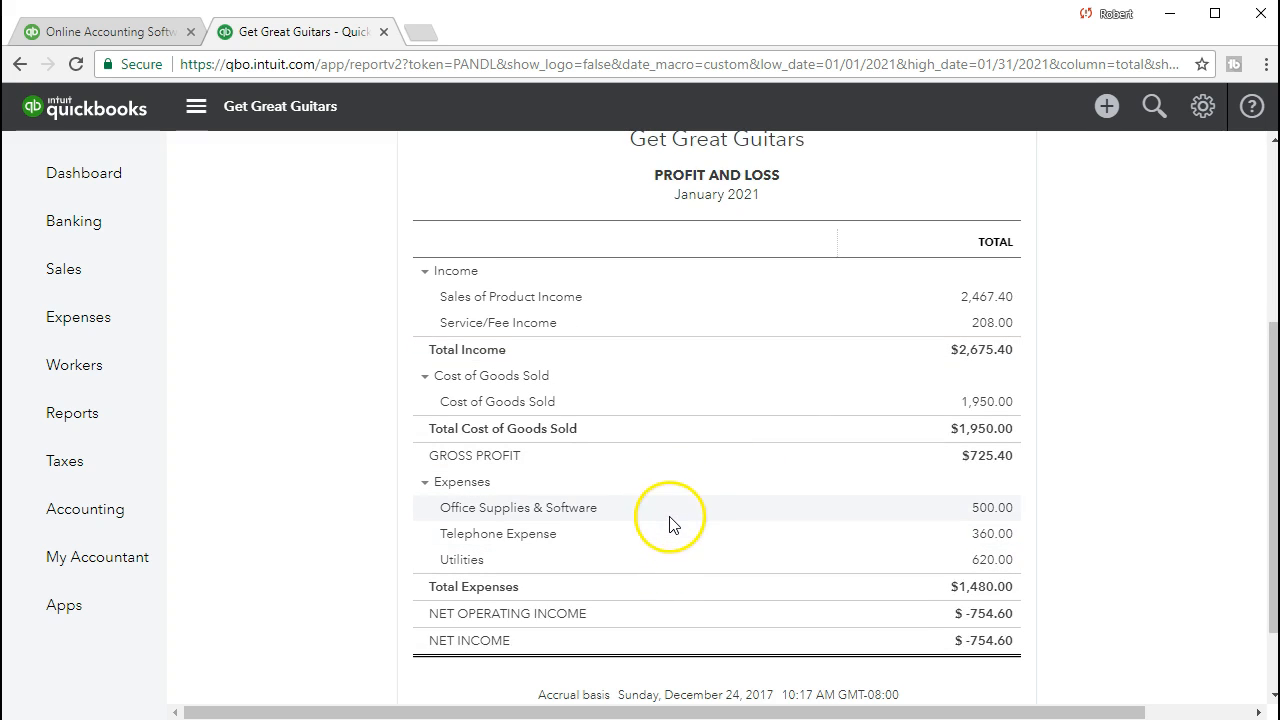
left_click(986, 512)
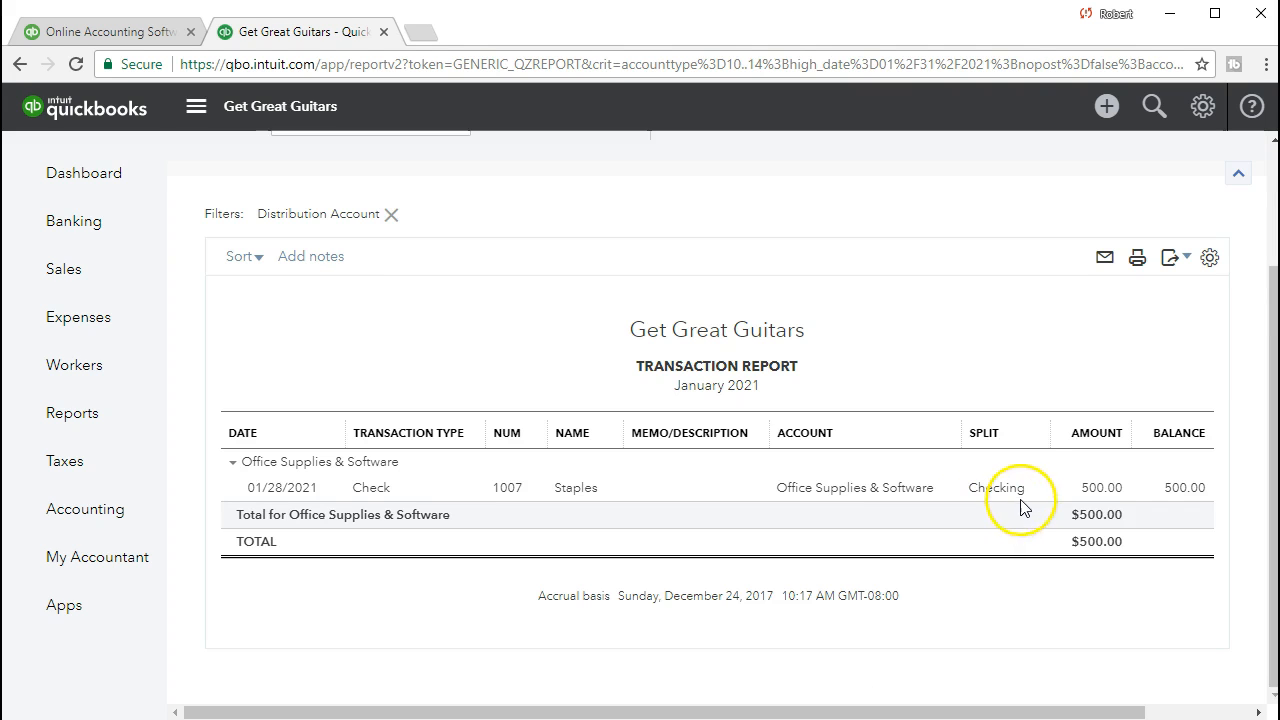
Step: View the Staples check behind Office Supplies & Software, then close it and return to the Profit and Loss report
left_click(1090, 489)
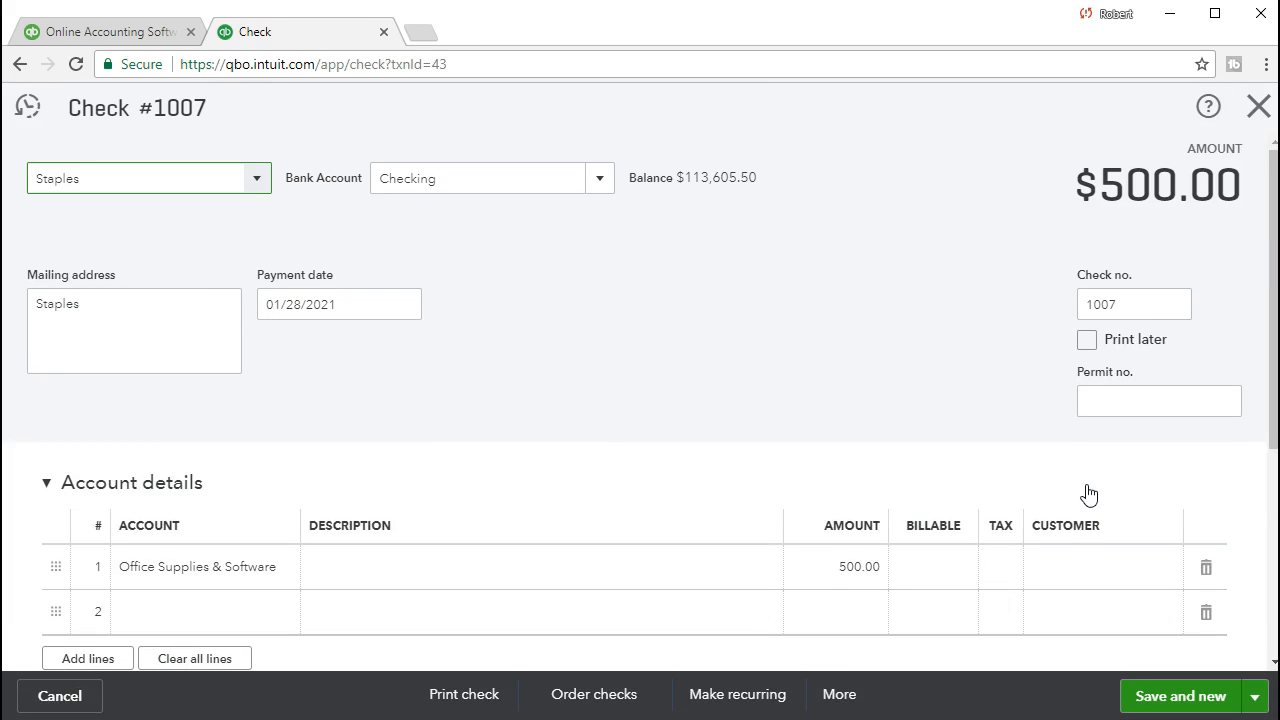
left_click(1097, 484)
left_click(1262, 110)
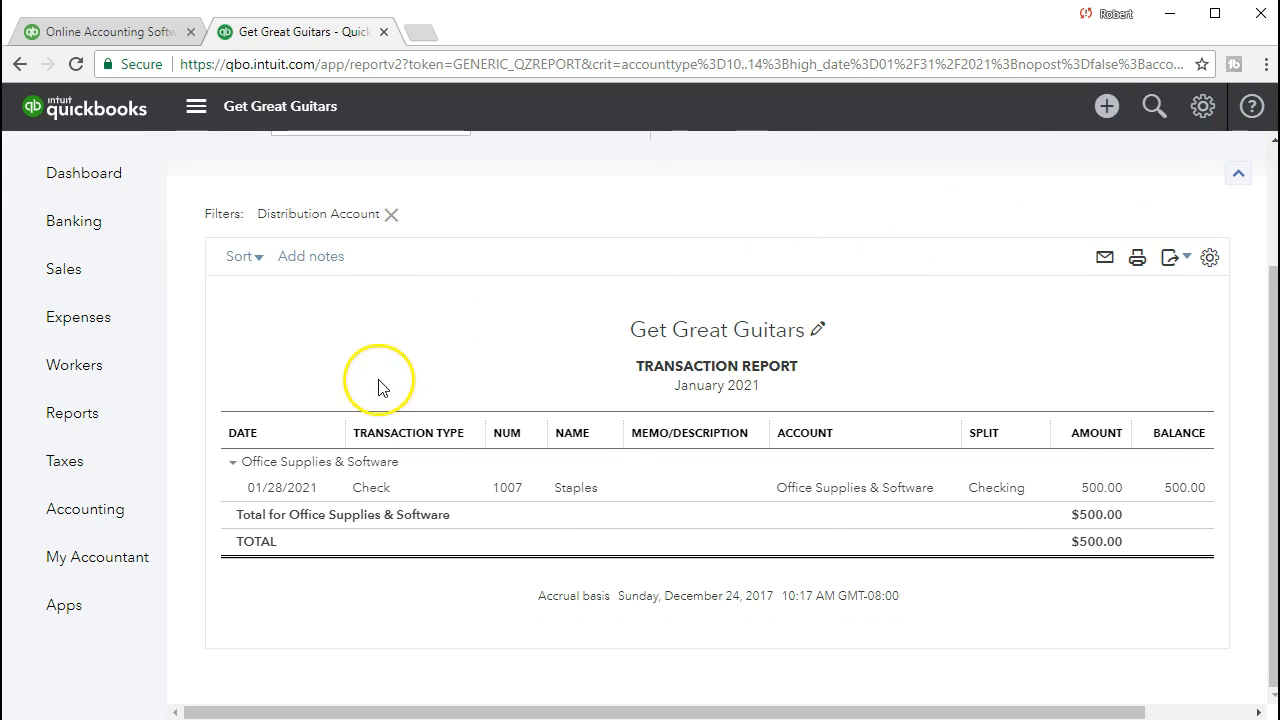
left_click(308, 157)
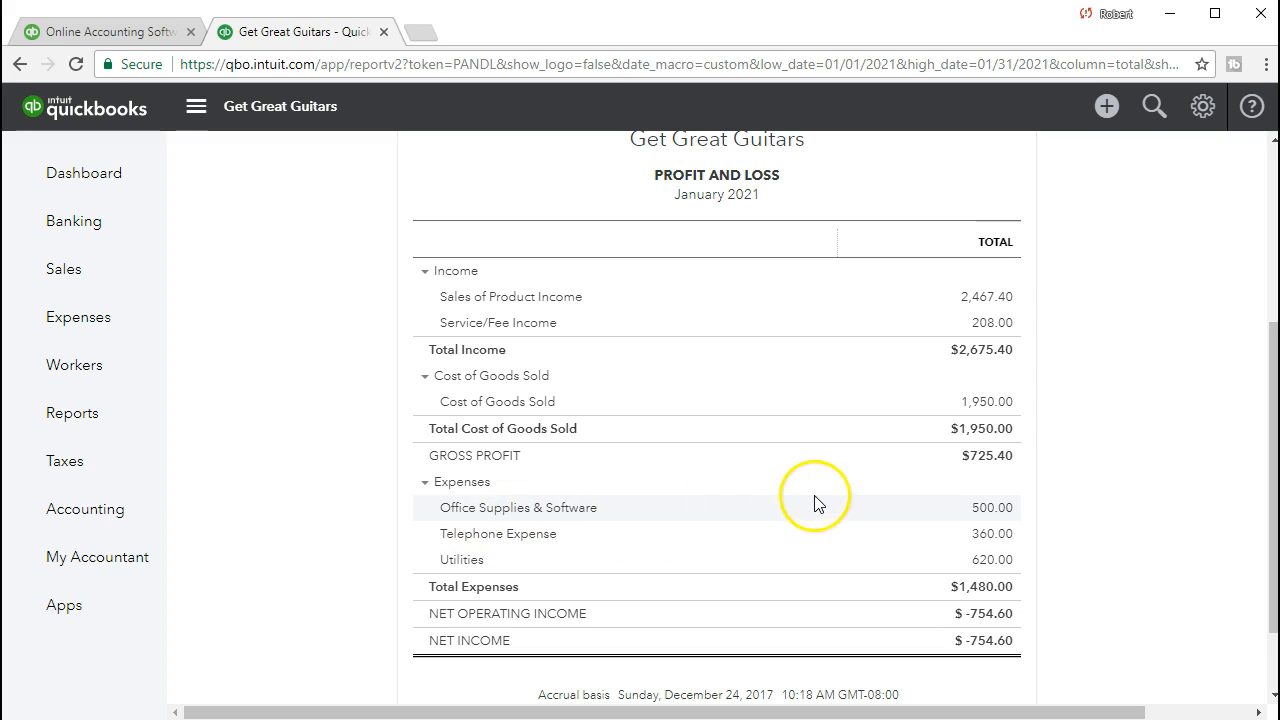
Step: Trace the Utilities expense to its Edison check and examine the Utilities account's type in the check's account list, leaving the account unchanged
left_click(986, 562)
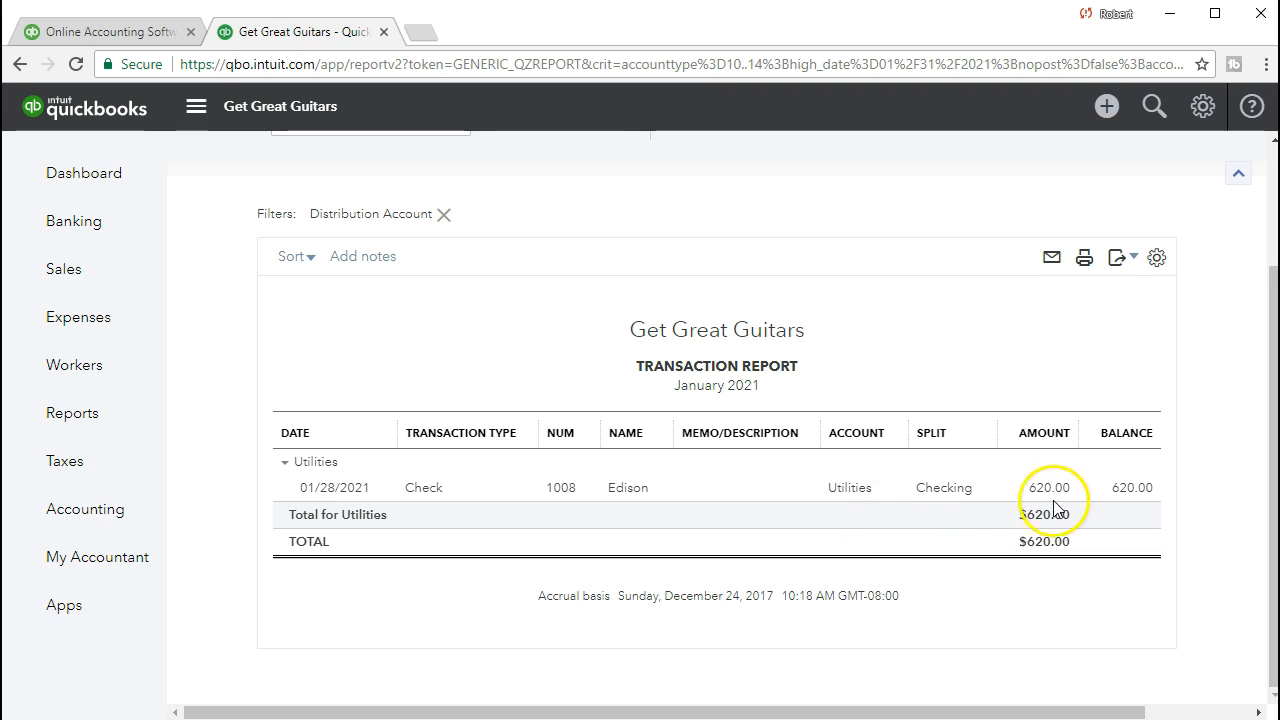
left_click(1046, 489)
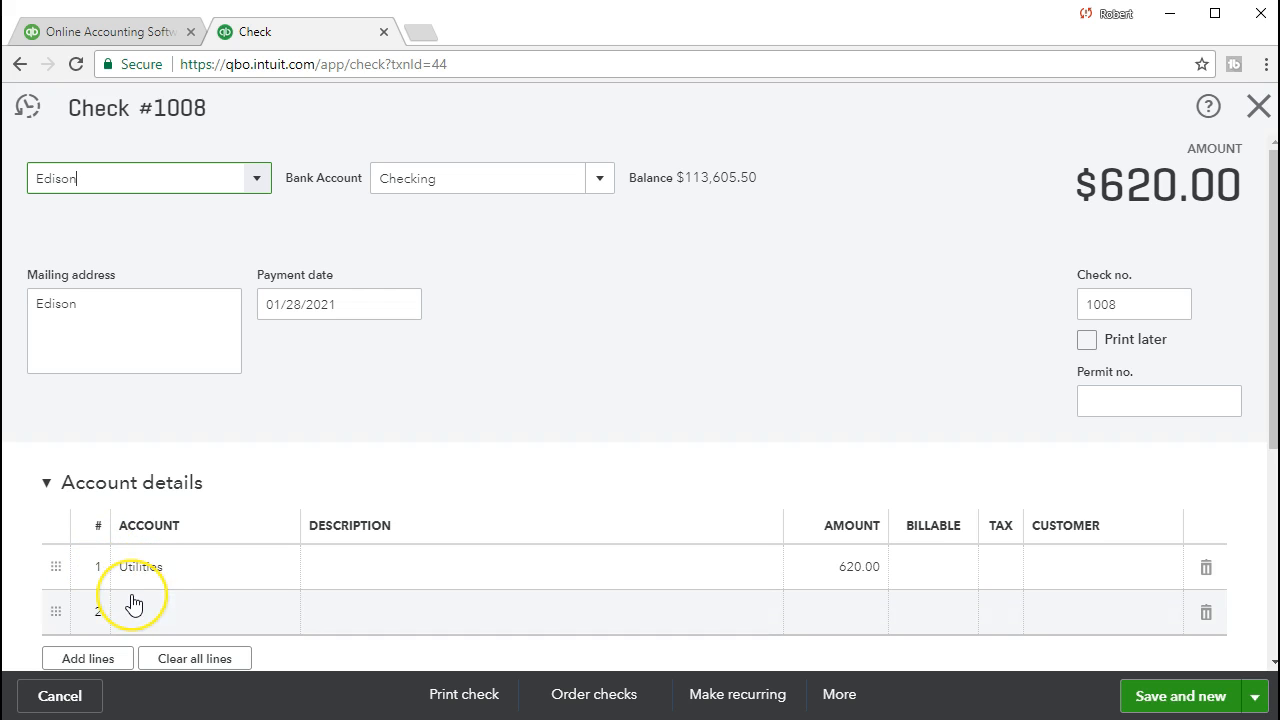
left_click(171, 568)
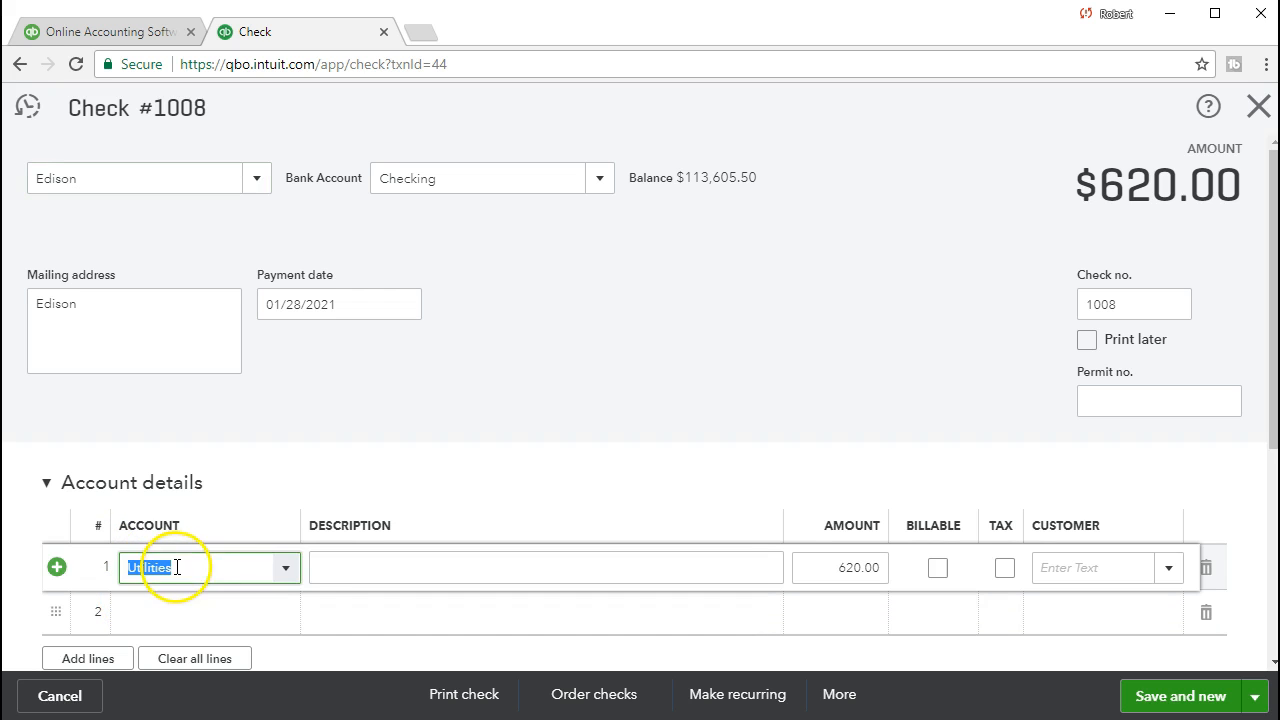
left_click(286, 568)
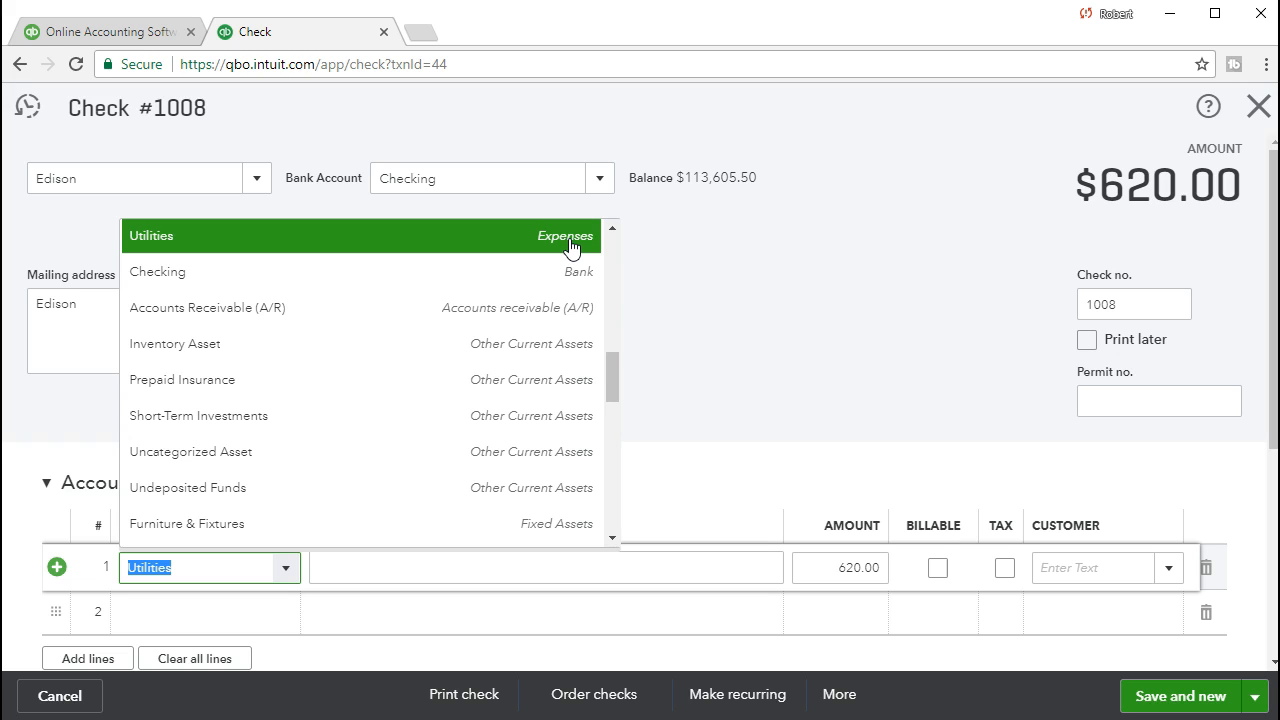
left_click(697, 268)
left_click(644, 368)
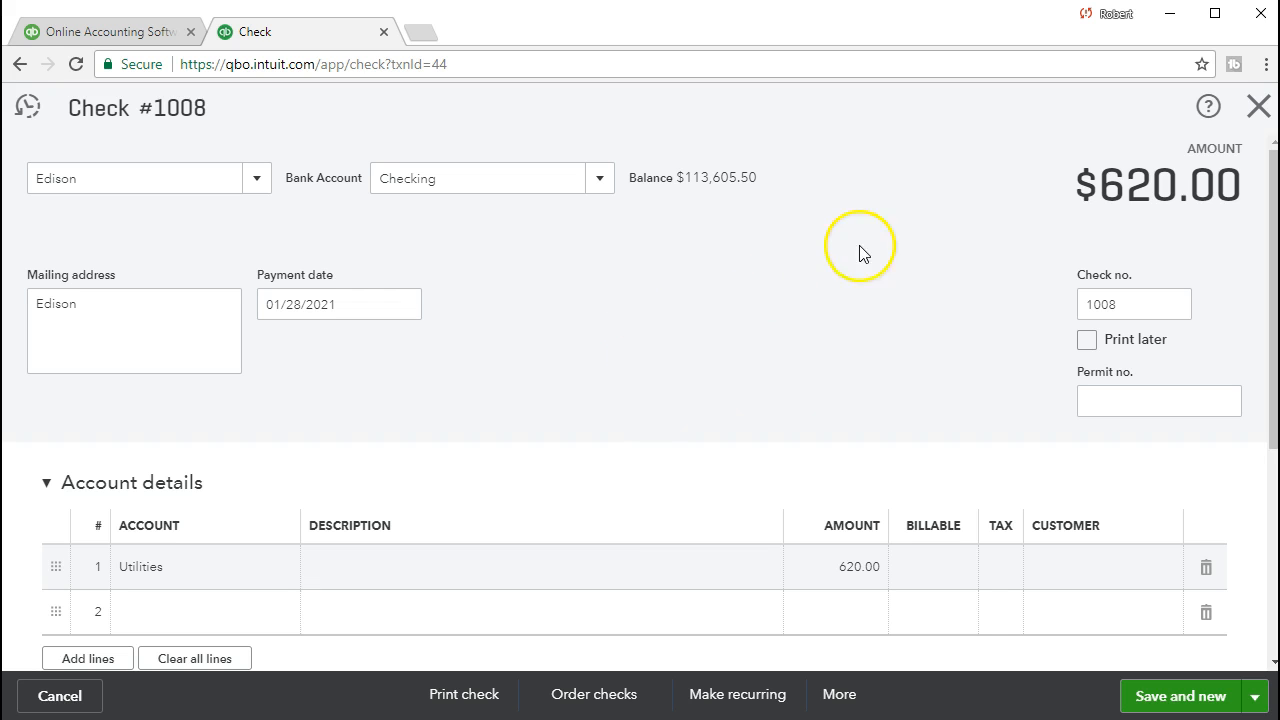
Step: Close the Edison check and return to the Profit and Loss report to review the expenses and net income
left_click(1258, 106)
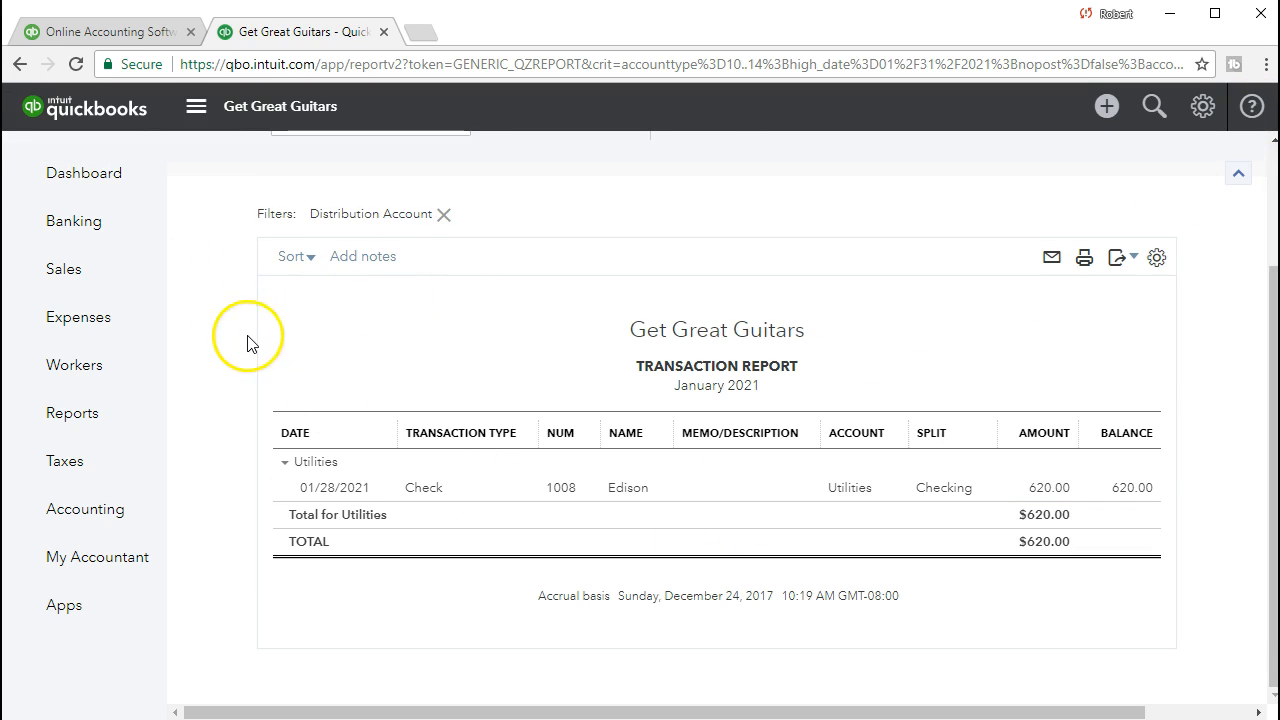
scroll(246, 338, "up", 2)
left_click(320, 157)
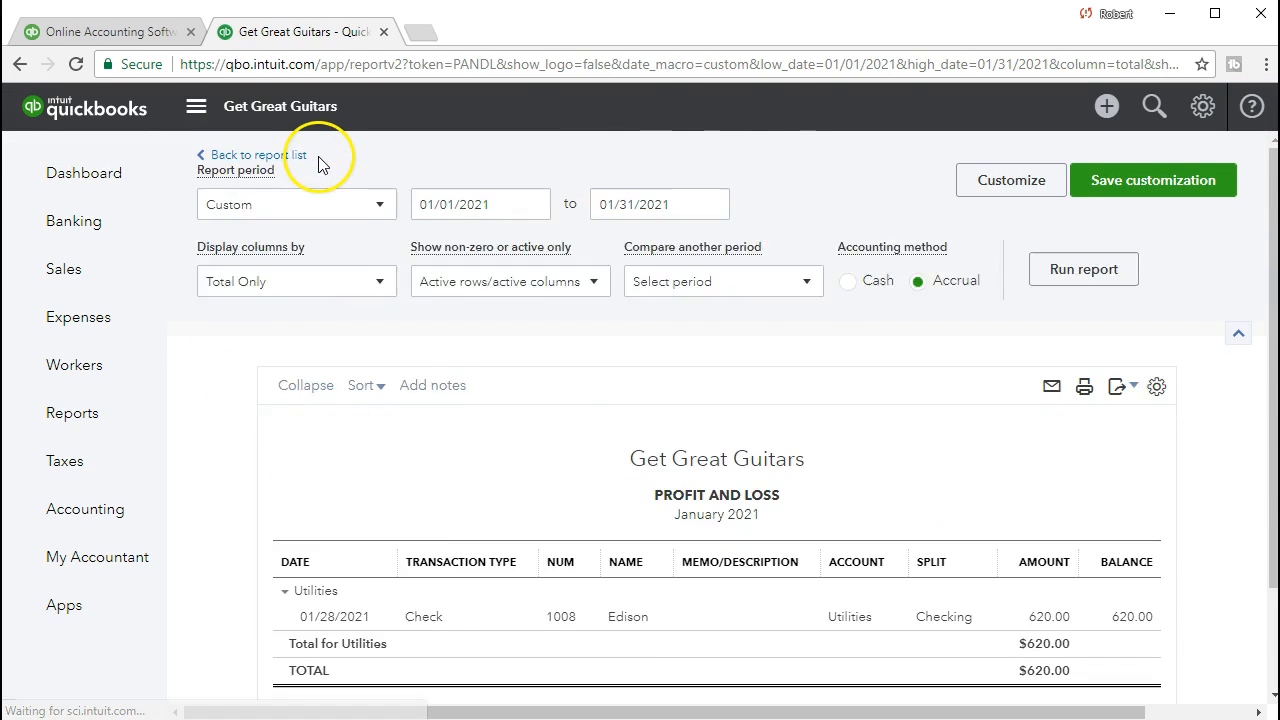
scroll(551, 429, "down", 3)
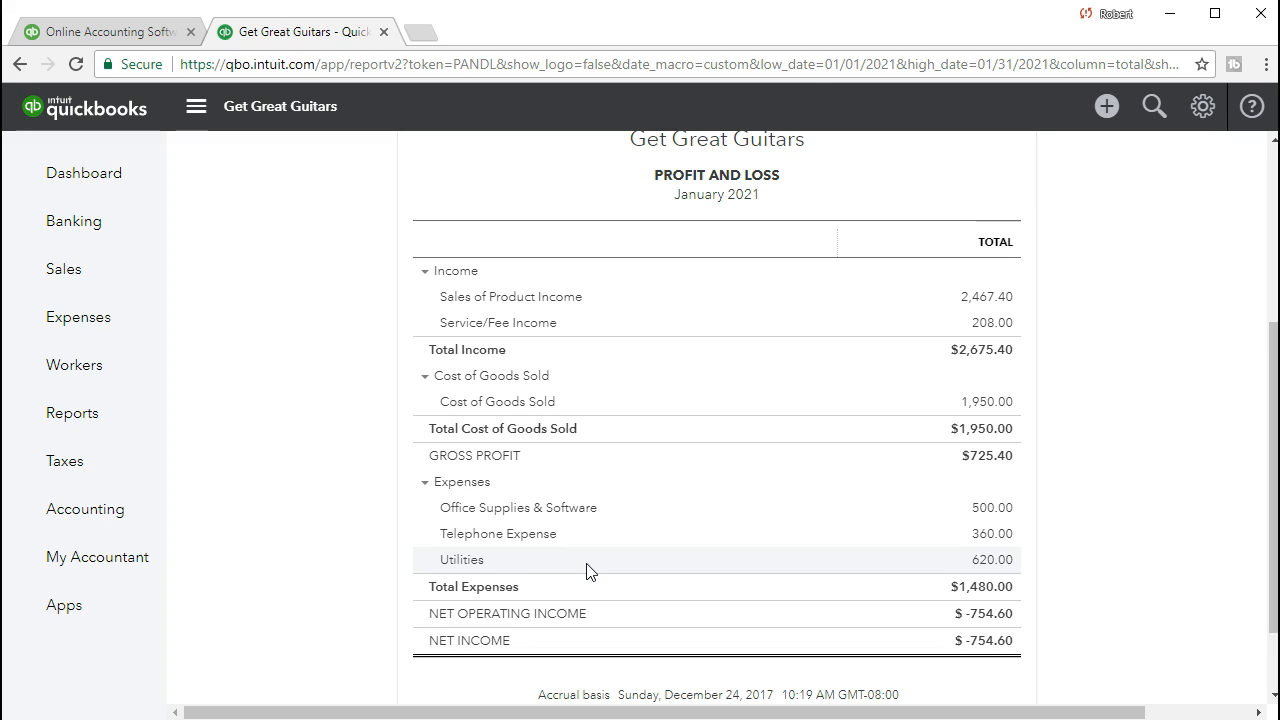
left_click(356, 612)
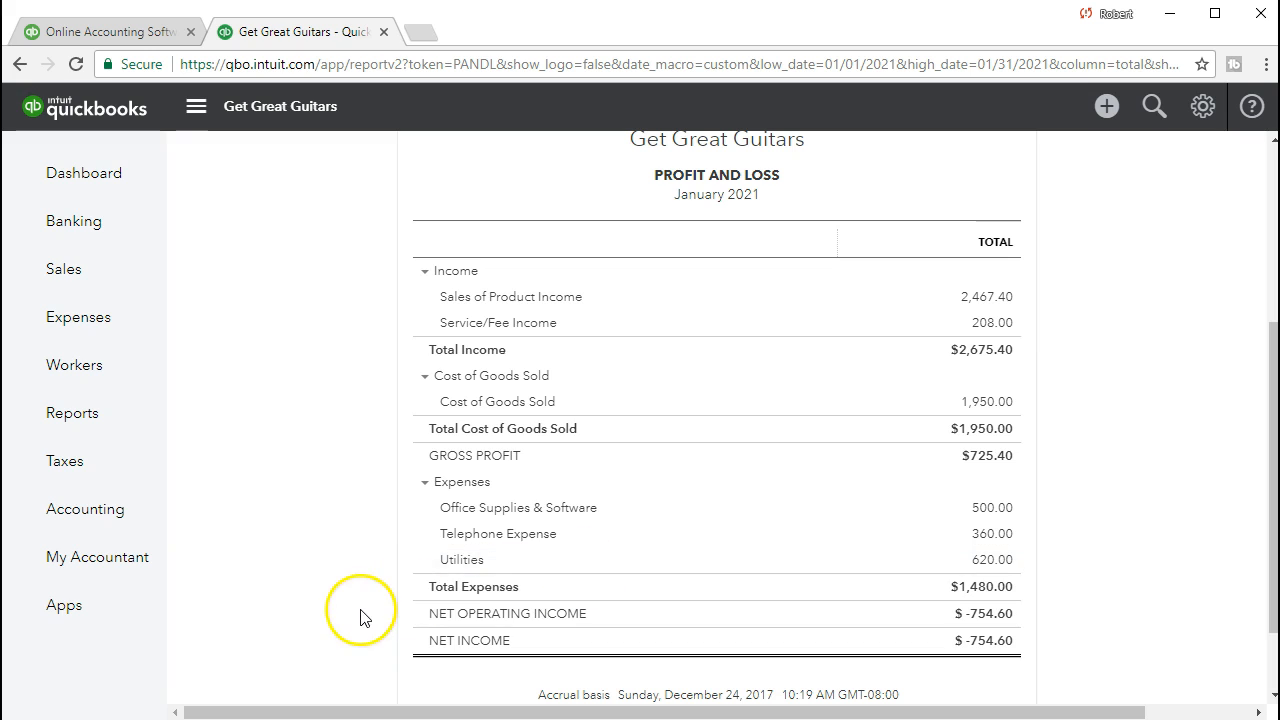